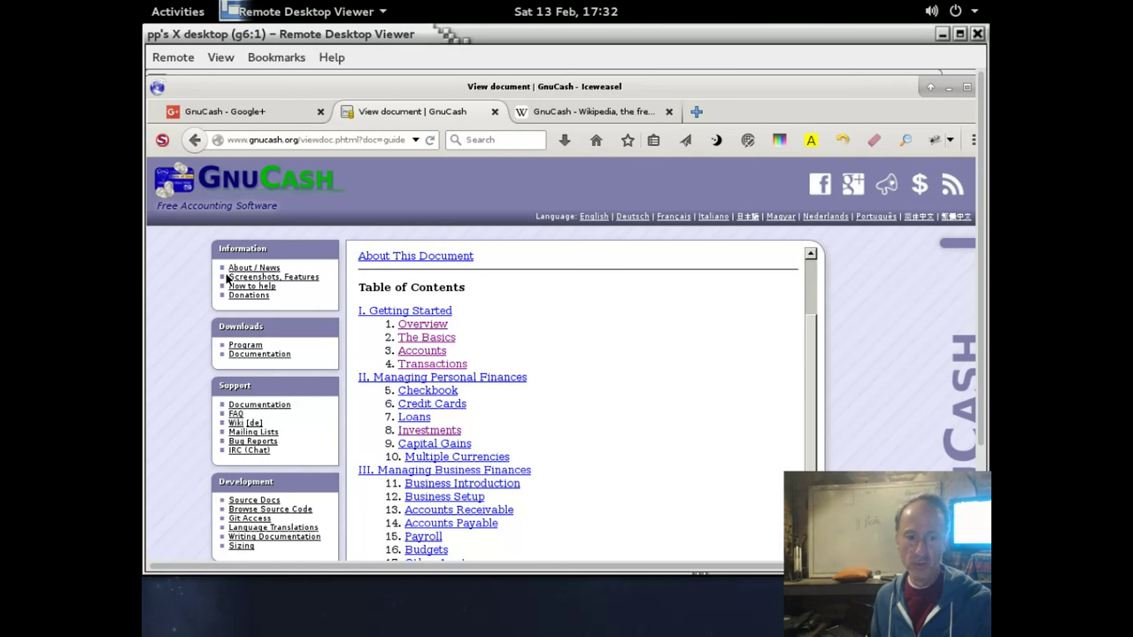
- Open the GnuCash documentation page and highlight the link to The Tutorial and Concepts Guide
left_click(272, 405)
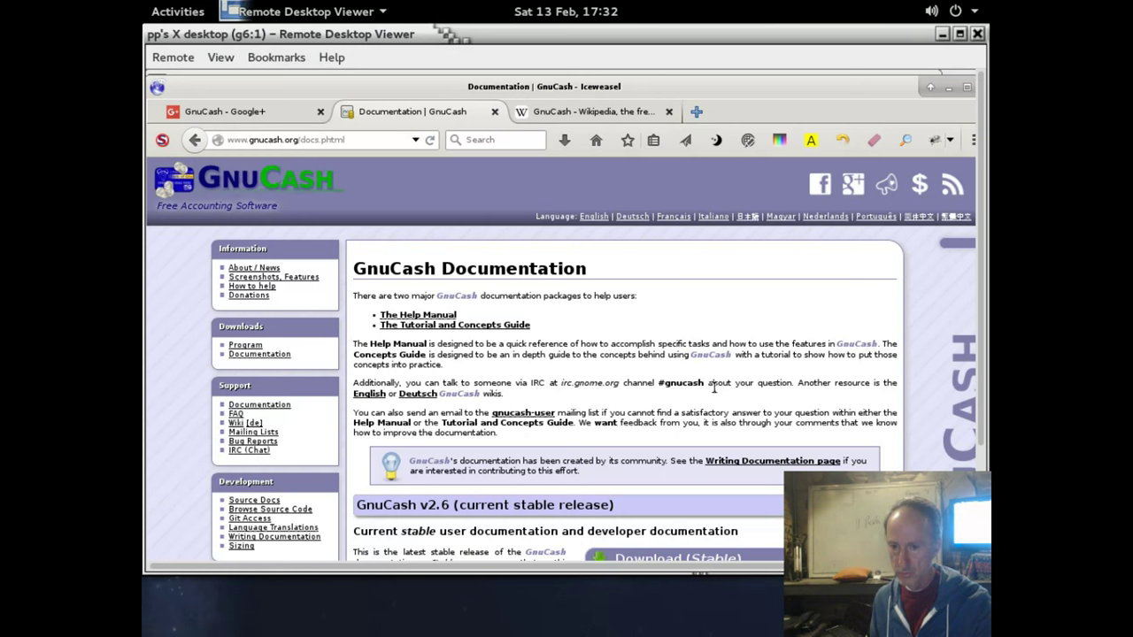
triple_click(434, 327)
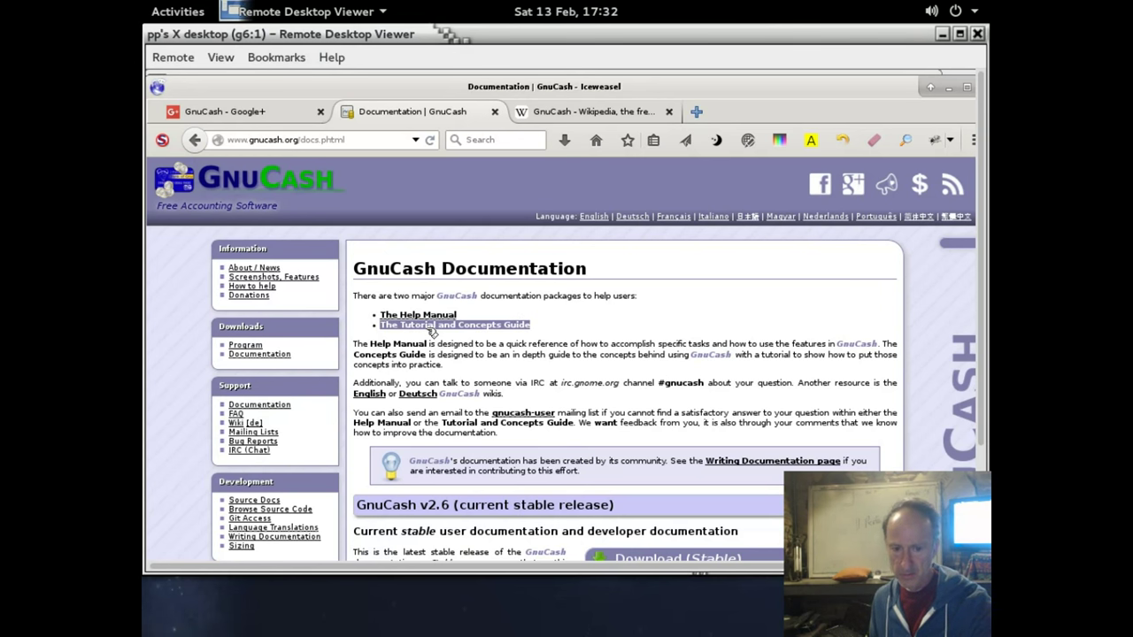
left_click(426, 343)
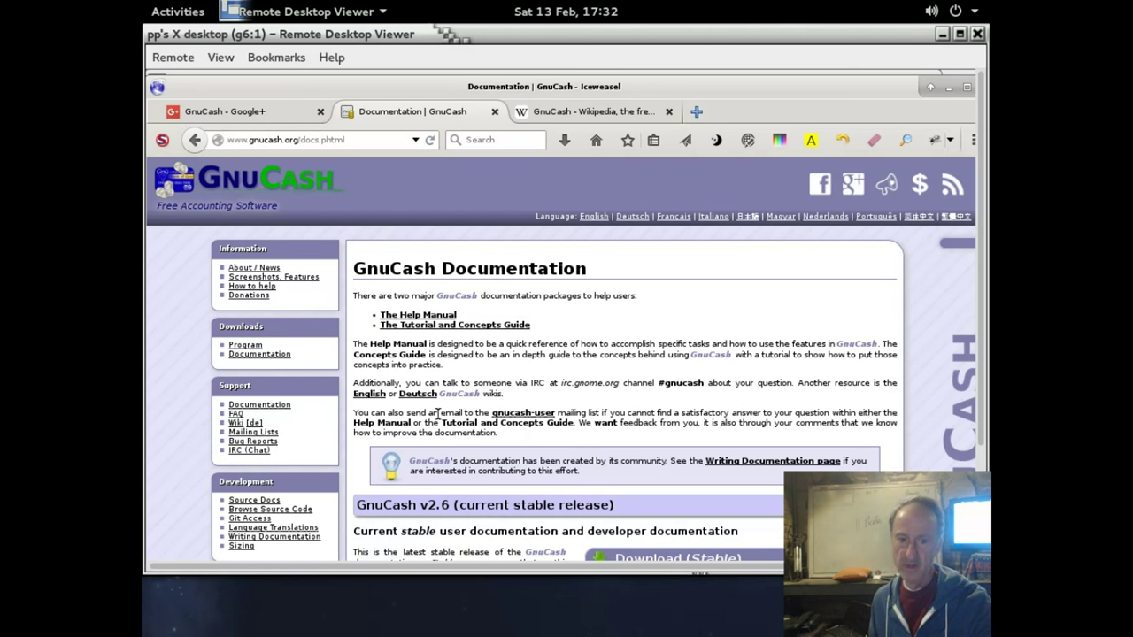
- Open the GnuCash wiki and look through its Documentation section down to the scripting and programming topics
triple_click(253, 433)
double_click(239, 424)
left_click(241, 424)
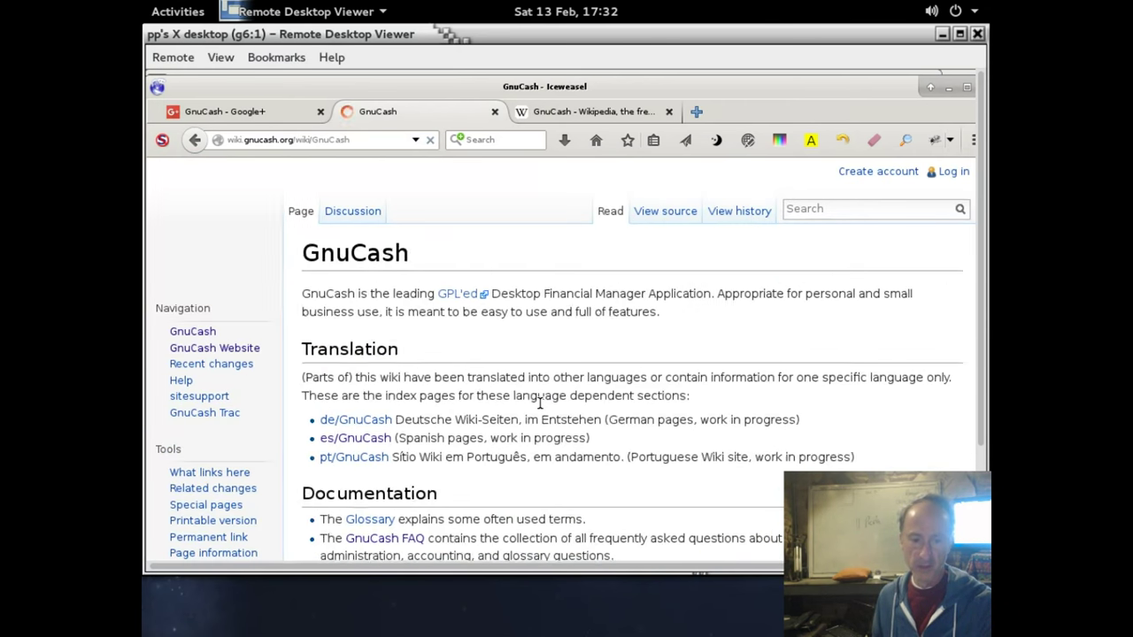
scroll(523, 400, "down", 1)
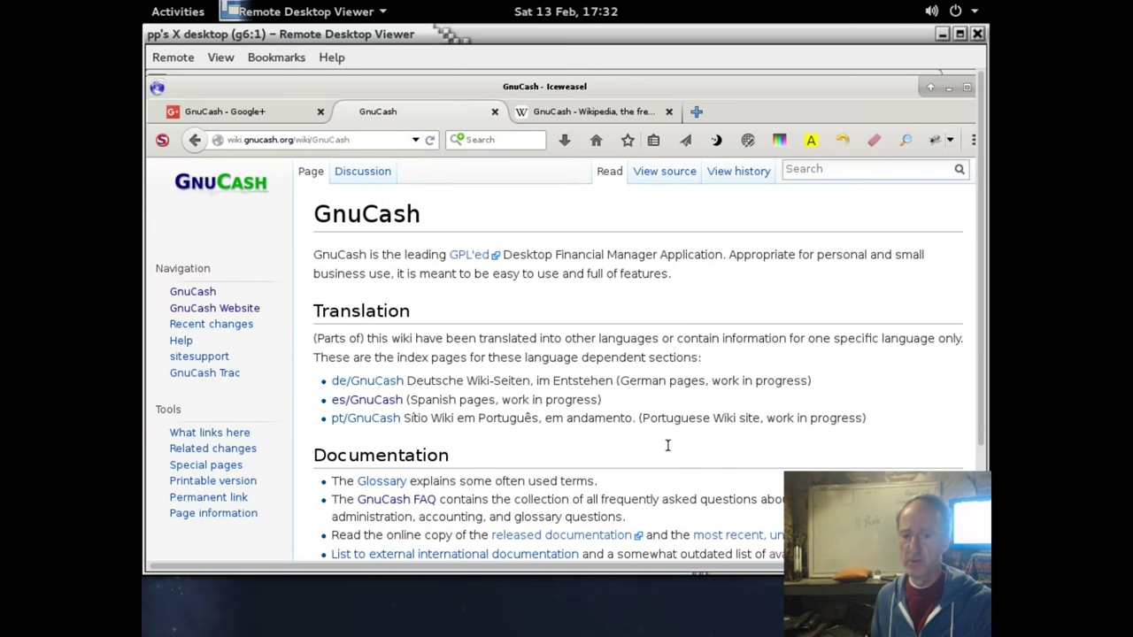
scroll(549, 411, "down", 2)
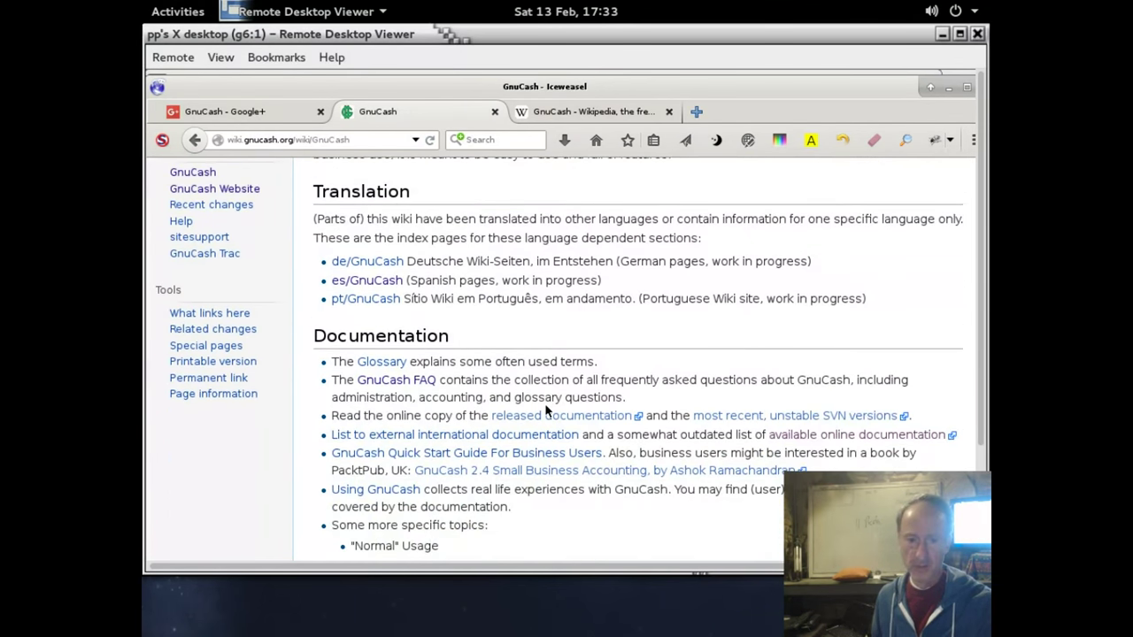
scroll(546, 405, "down", 2)
scroll(544, 402, "down", 2)
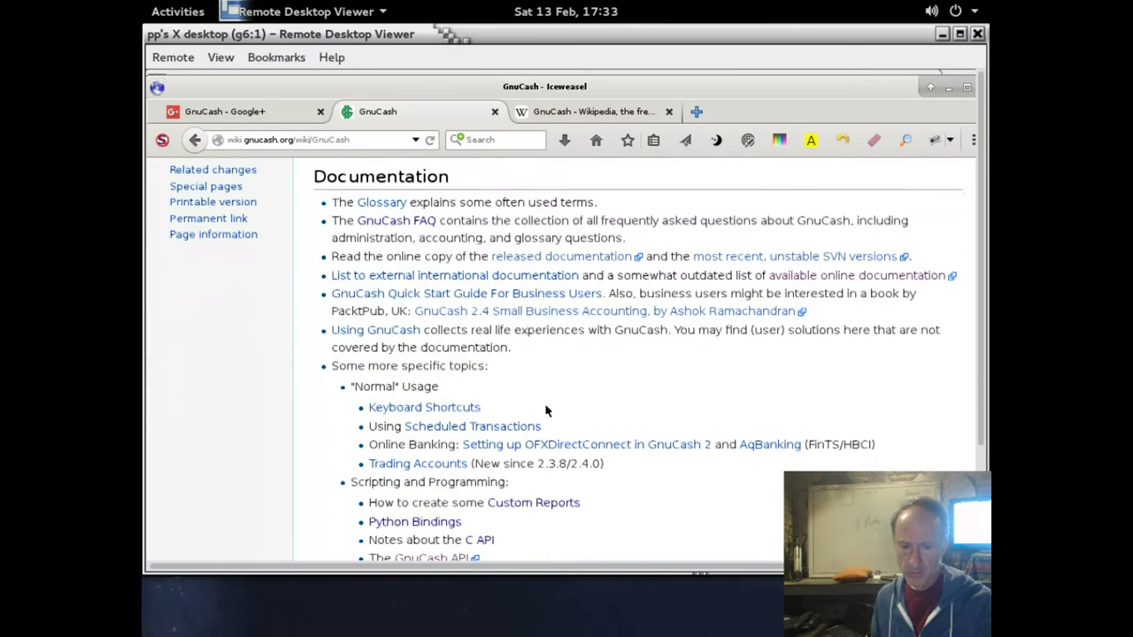
scroll(491, 405, "down", 2)
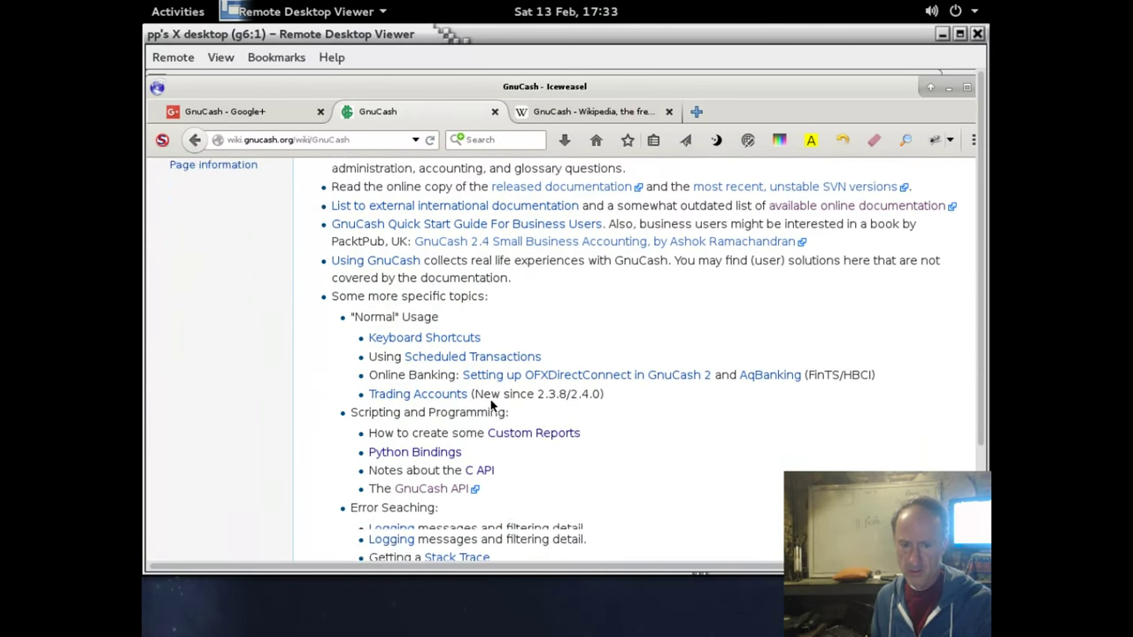
- Open the Custom Reports wiki page and look over its table of contents
left_click(530, 427)
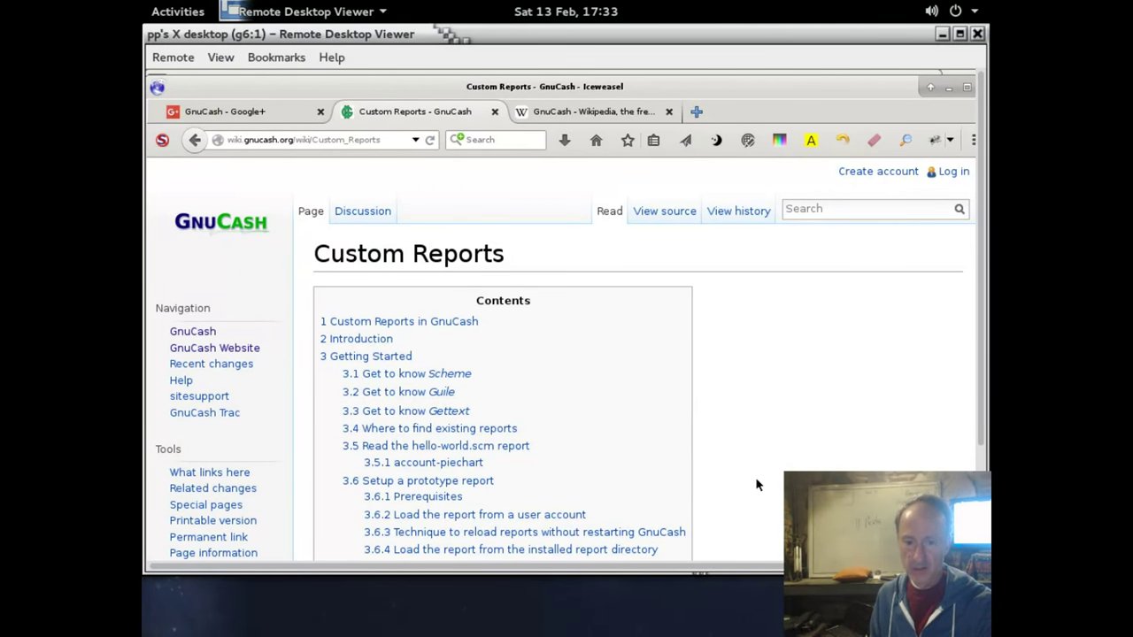
scroll(753, 487, "down", 2)
scroll(748, 494, "up", 3)
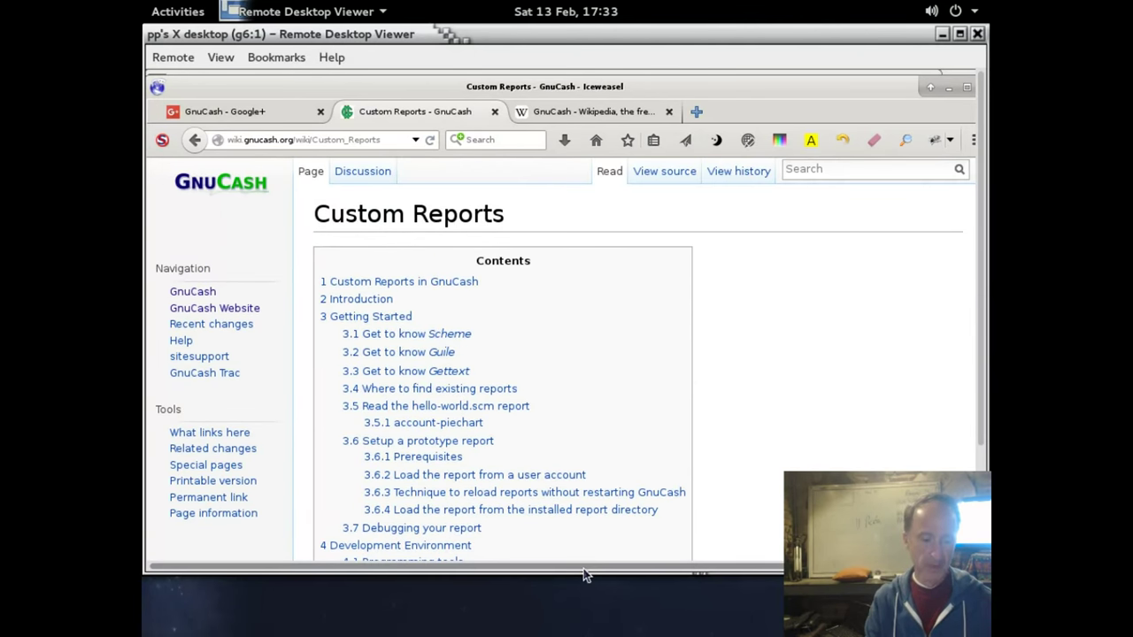
- Switch to the gnucash.org outline in the terminal editor and expand the "Cómo empezar a usar" heading
key("alt+Tab")
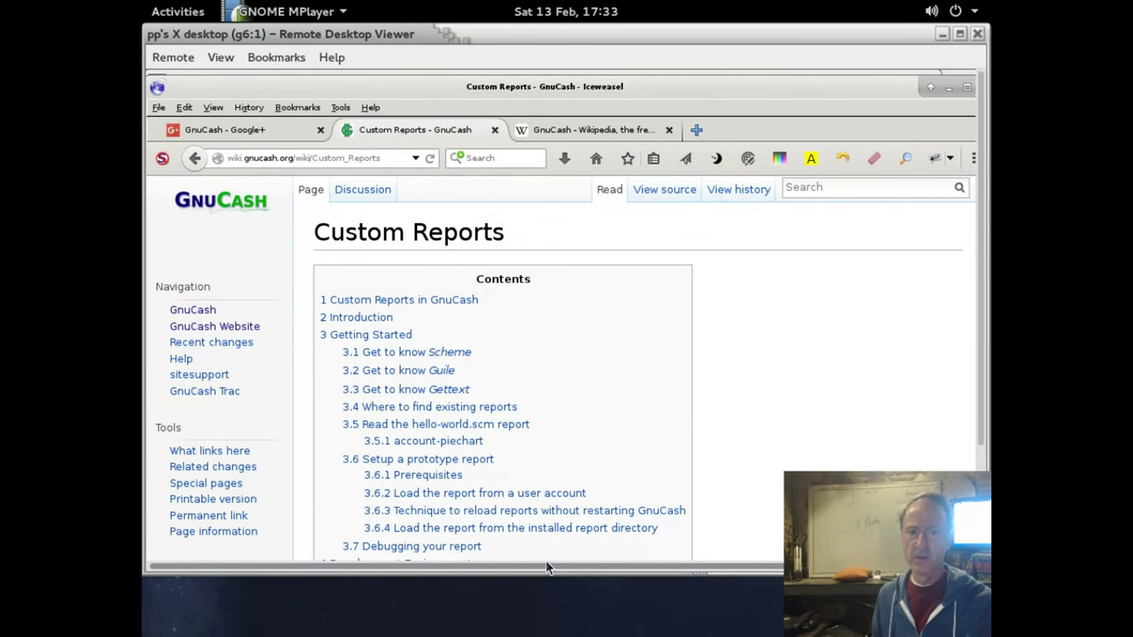
left_click(235, 256)
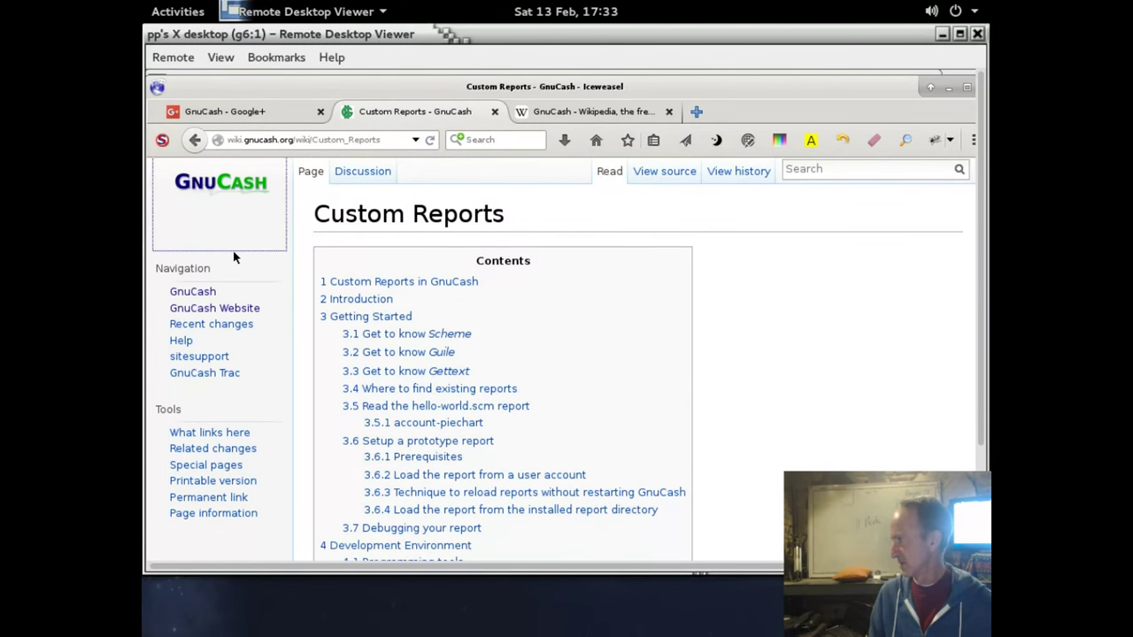
key("alt+Tab")
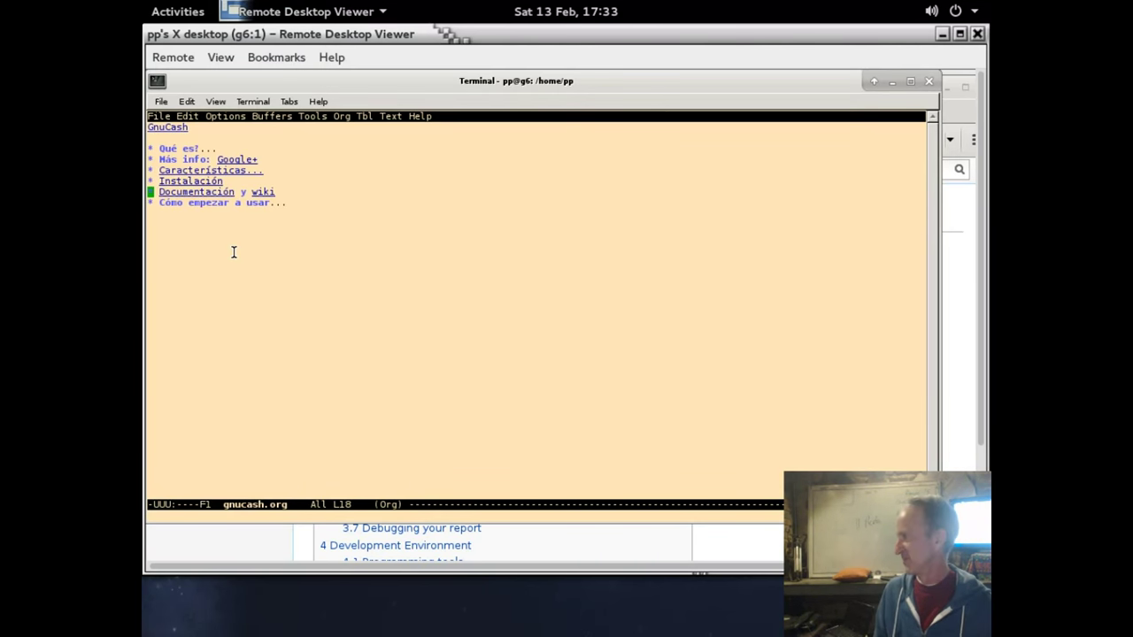
key("Down")
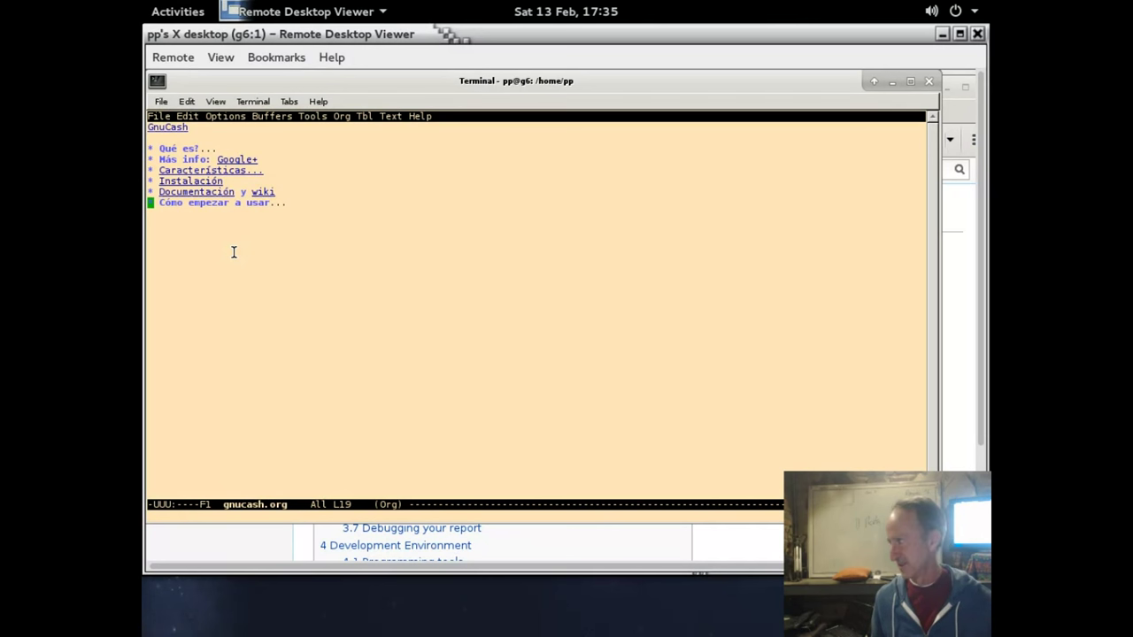
key("Tab")
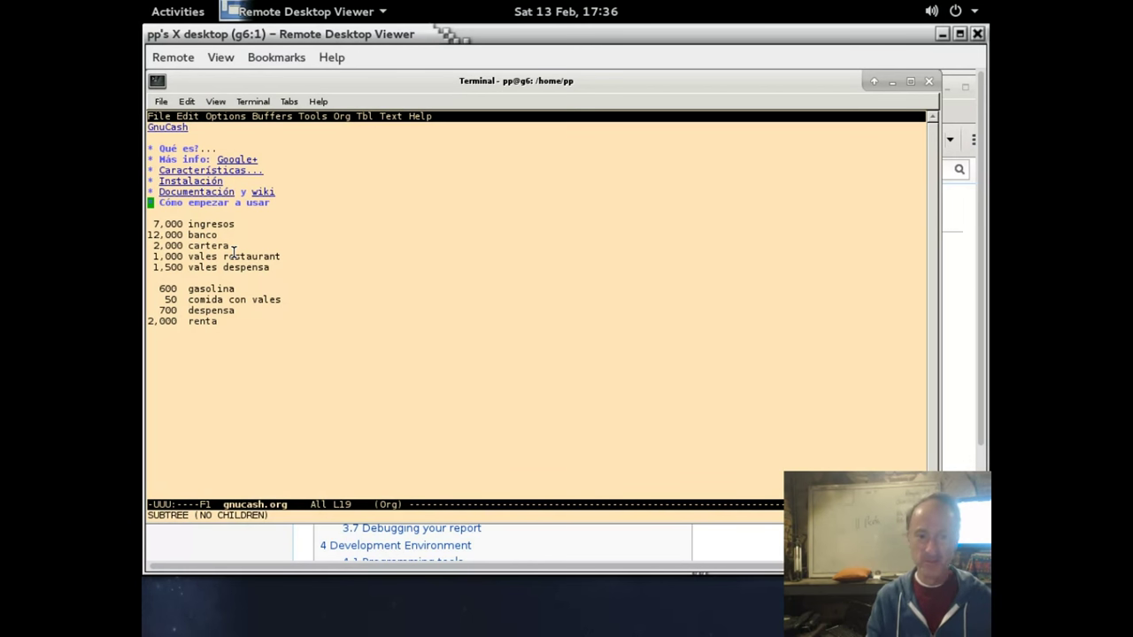
- Go through the example income and balance lines under "Cómo empezar a usar", from ingresos to vales despensa
key("Down")
key("Down")
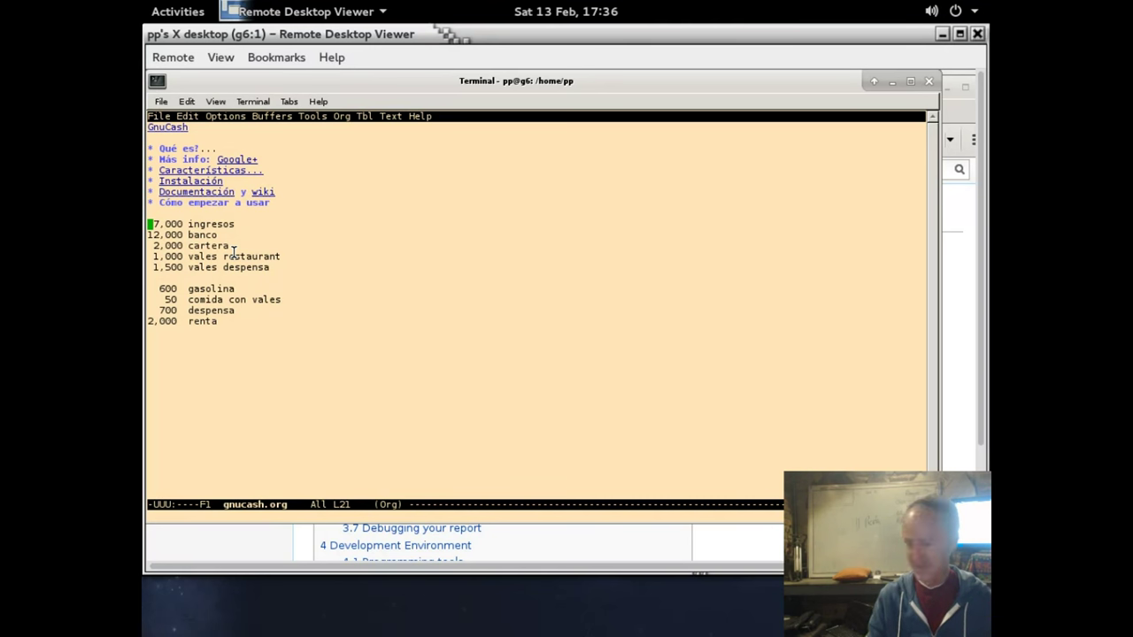
key("Down")
key("Up")
key("Up")
key("Down")
key("Up")
key("Down")
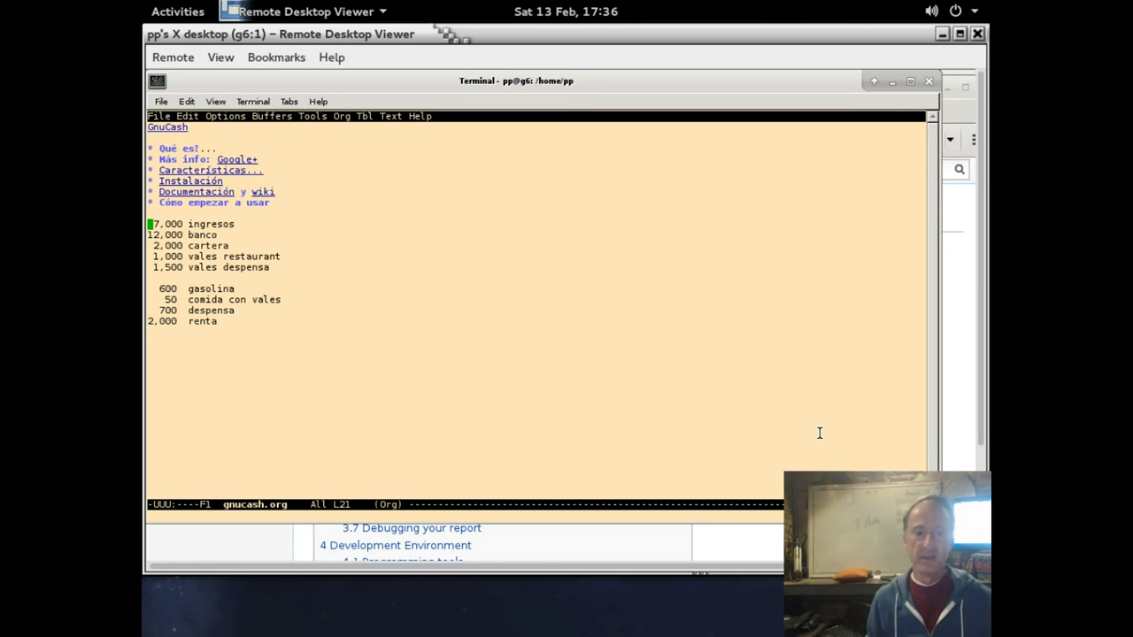
key("Down")
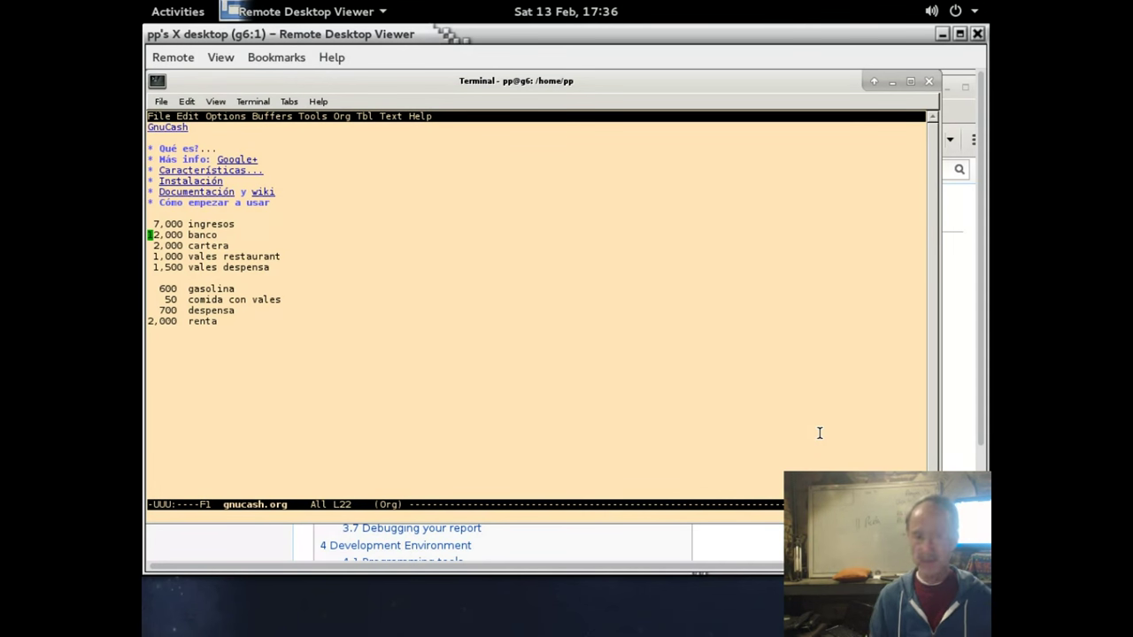
key("Delete")
type("1")
key("Down")
key("Home")
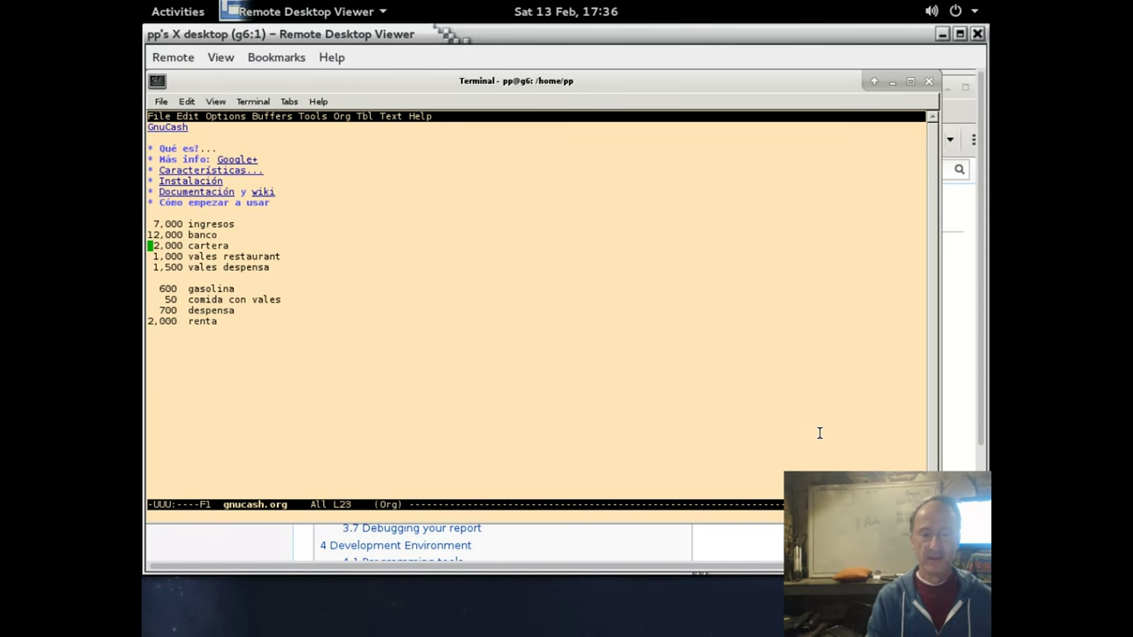
key("Down")
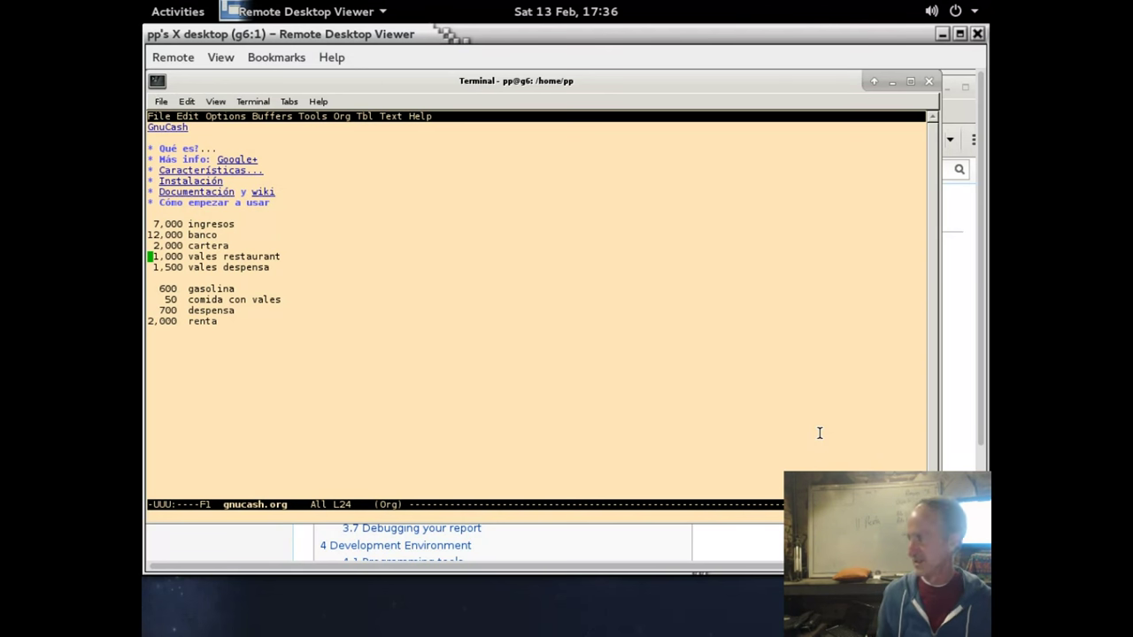
key("Down")
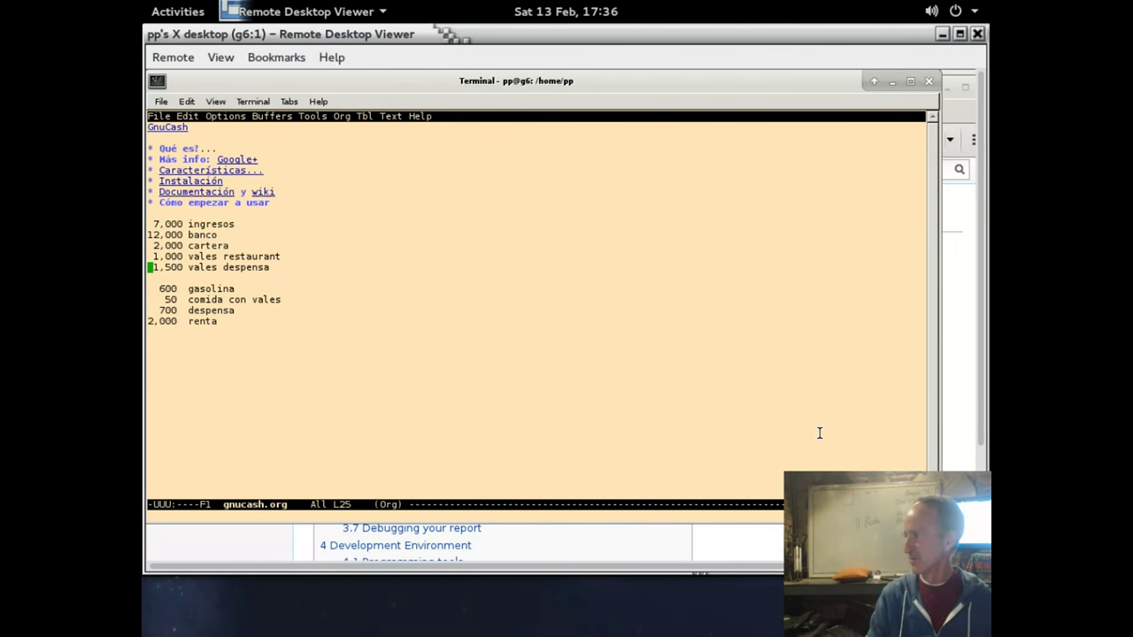
- Go through the example expense lines for gasolina, comida con vales and despensa
key("Down")
key("Down")
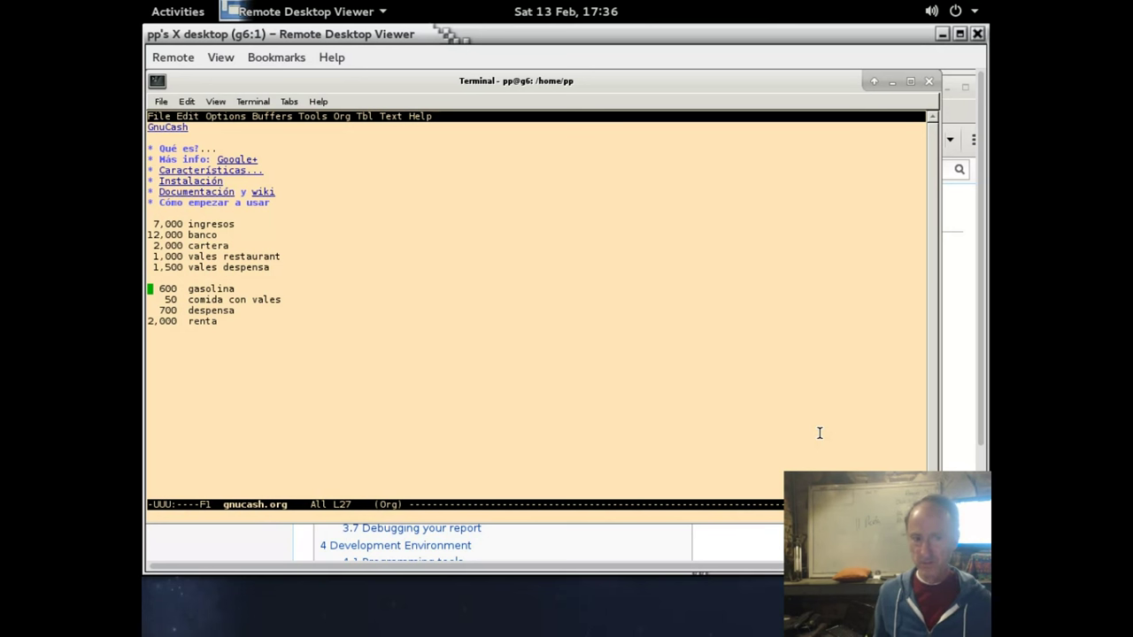
key("Down")
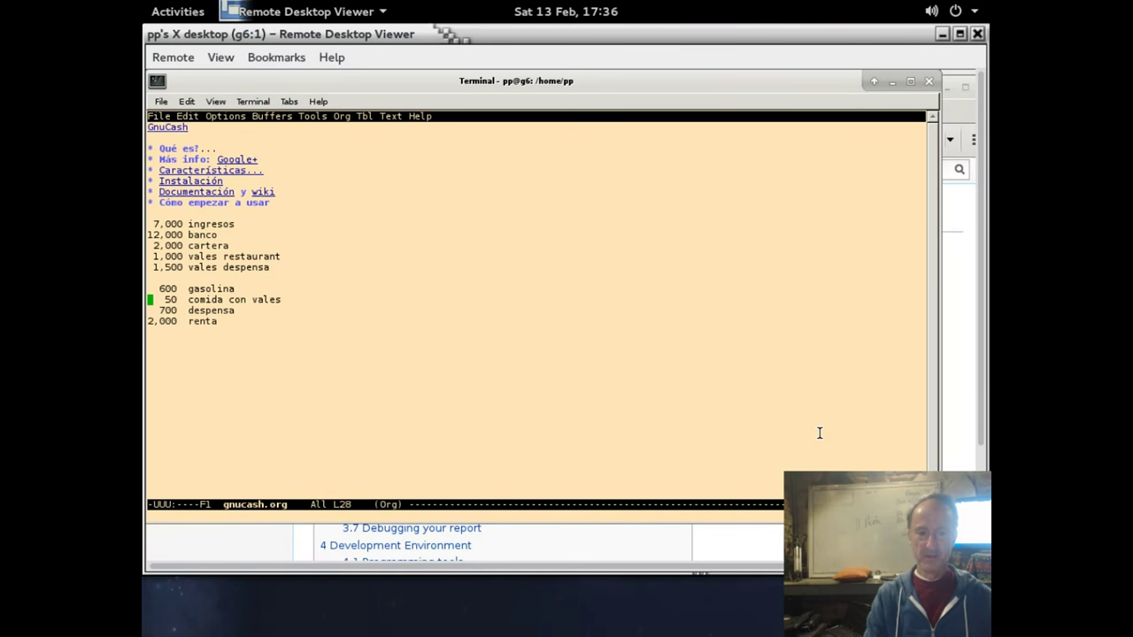
key("Down")
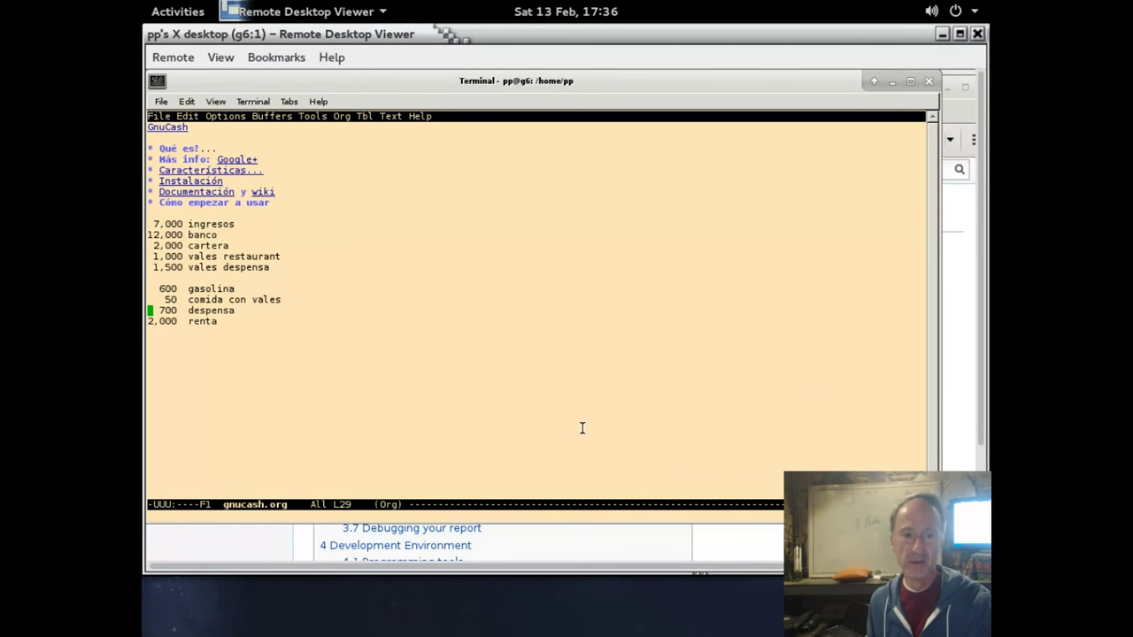
- Switch to the terminal session where LANG is set to es_ES.UTF-8 and run gnucash
key("alt+Tab")
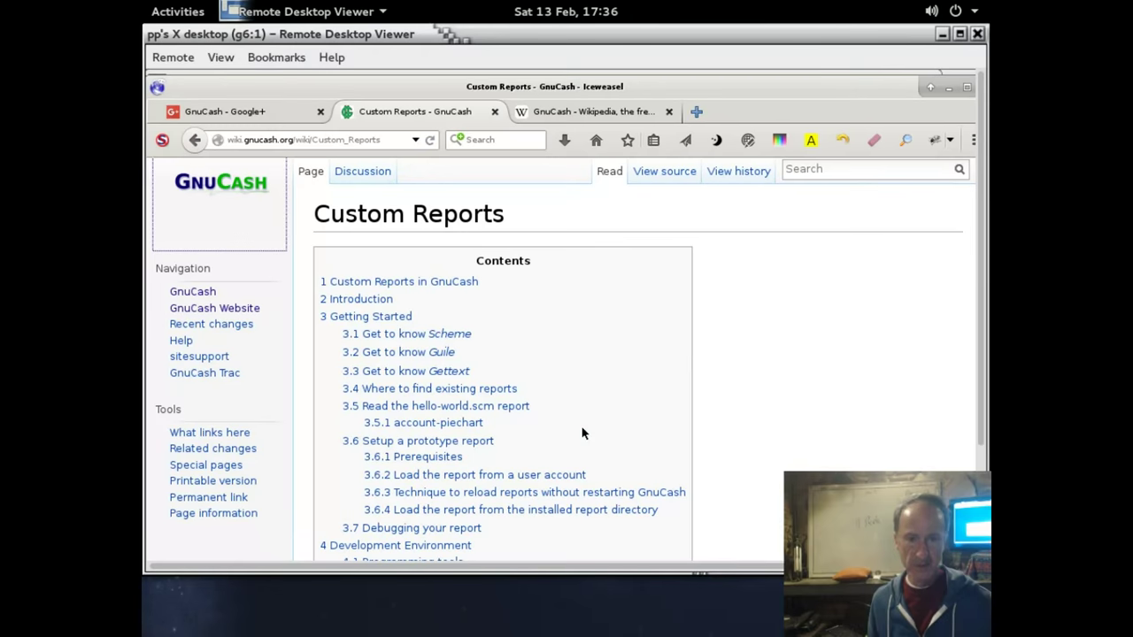
key("alt+Tab")
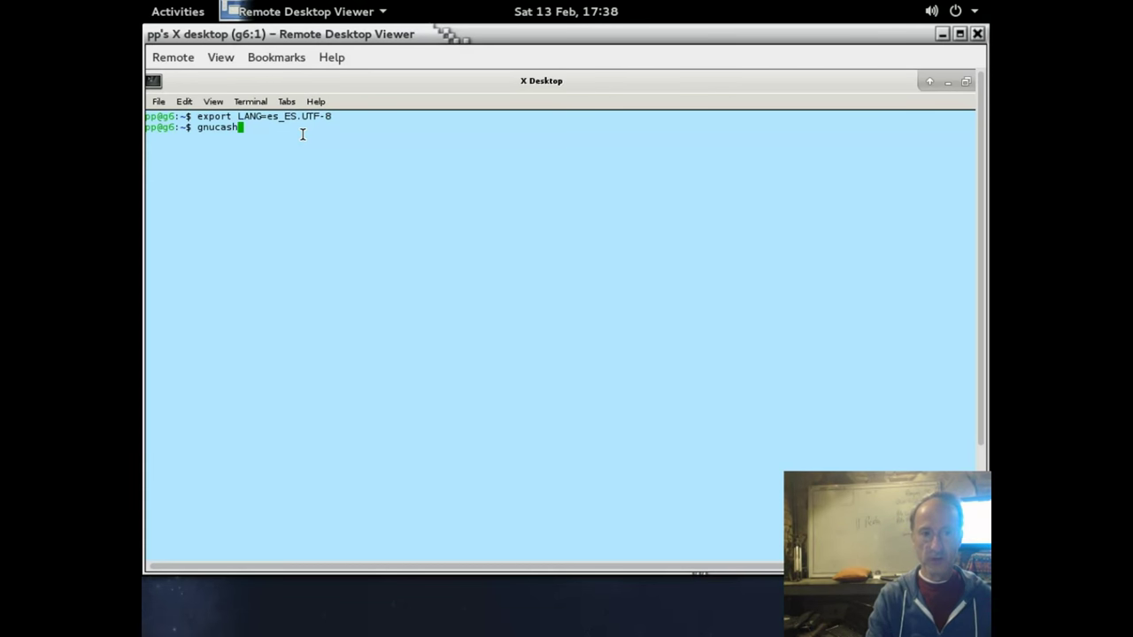
key("Return")
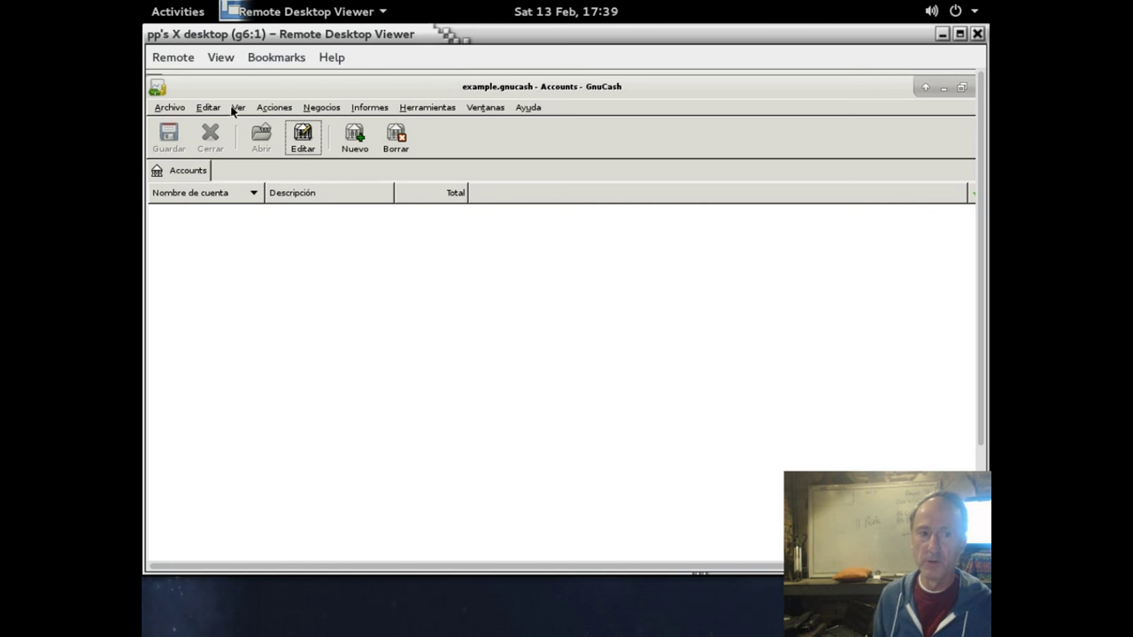
- Start a new GnuCash file and view the introduction page of the new account plan assistant
left_click(169, 108)
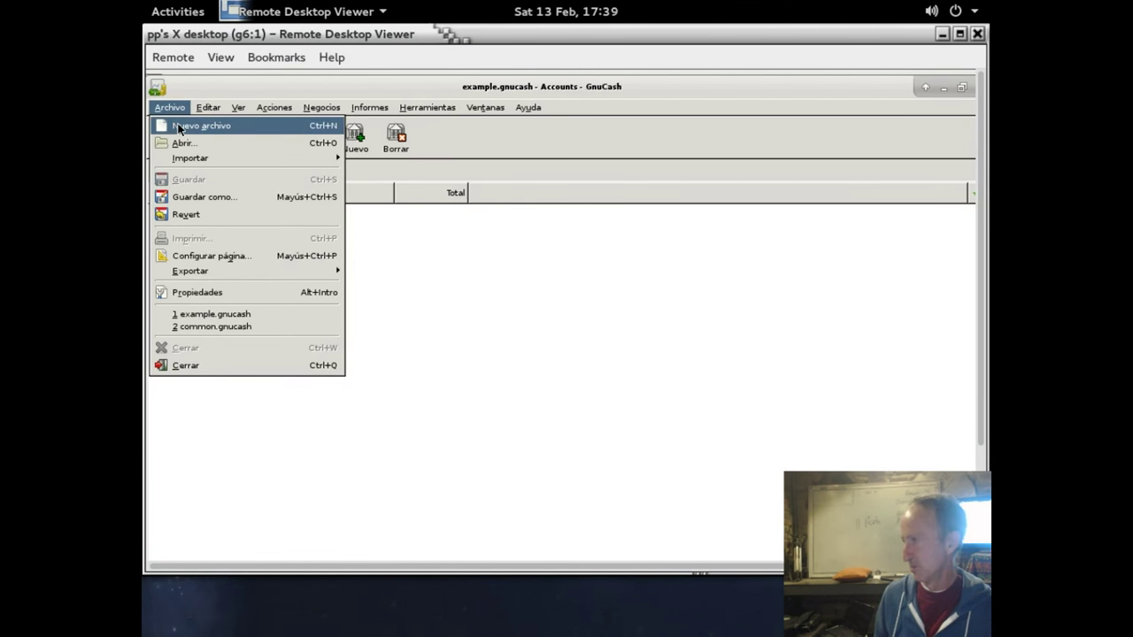
left_click(178, 129)
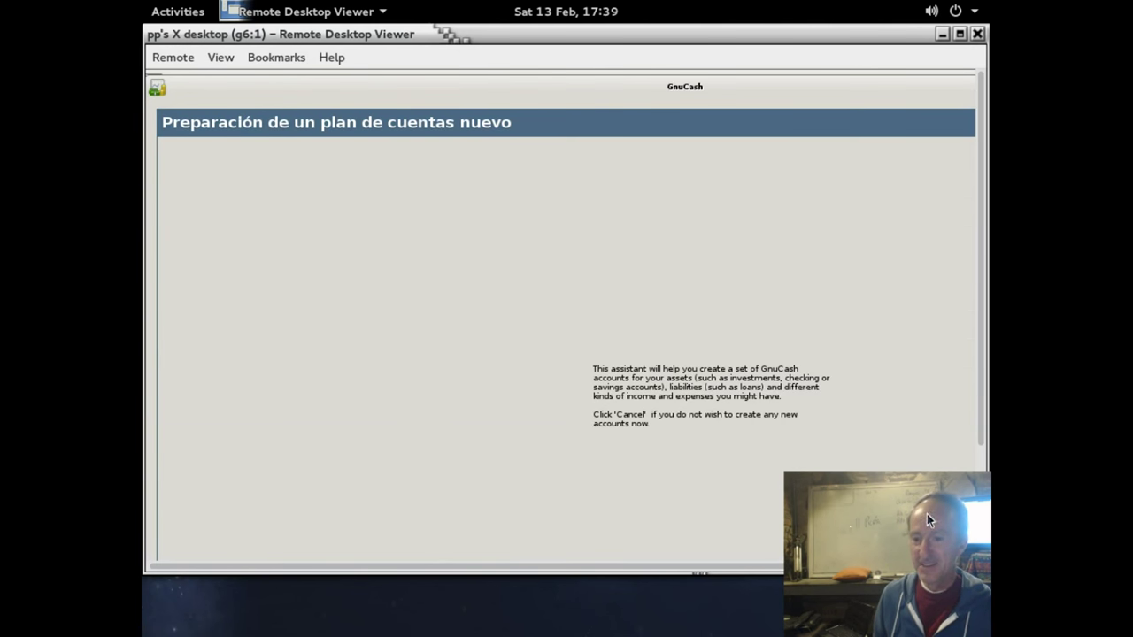
left_click_drag(845, 29, 822, 36)
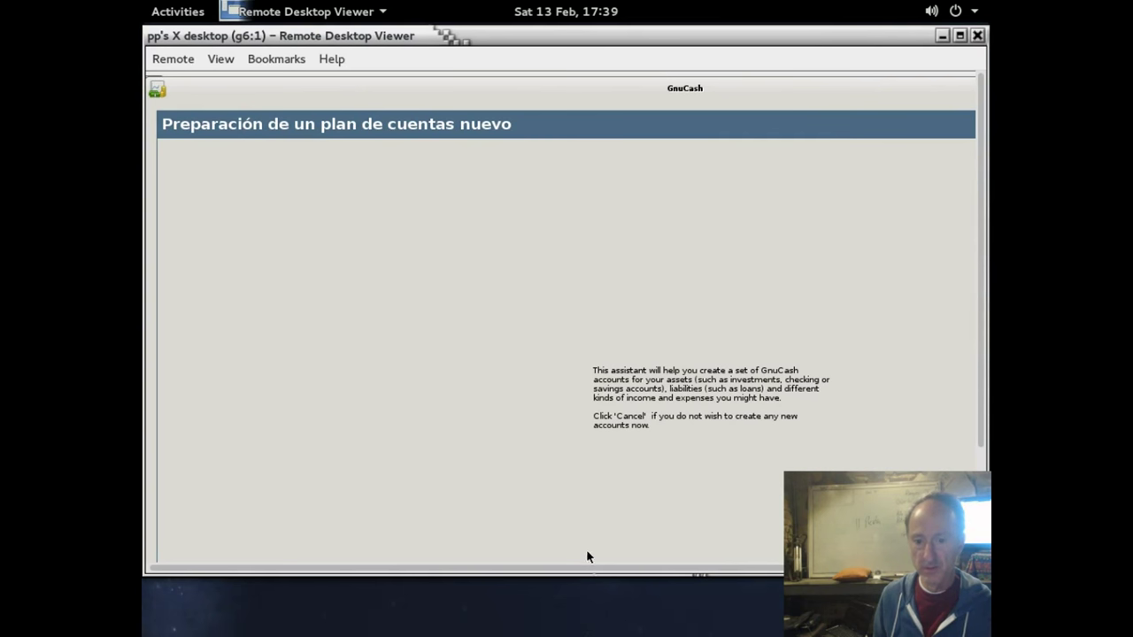
left_click_drag(587, 567, 733, 562)
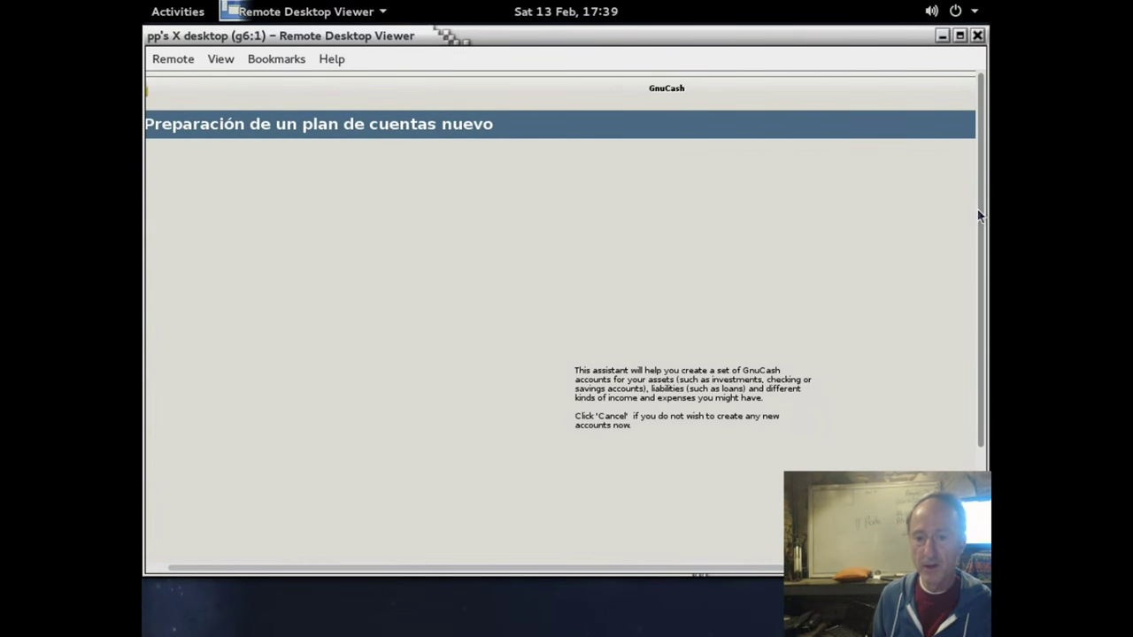
left_click_drag(980, 212, 980, 323)
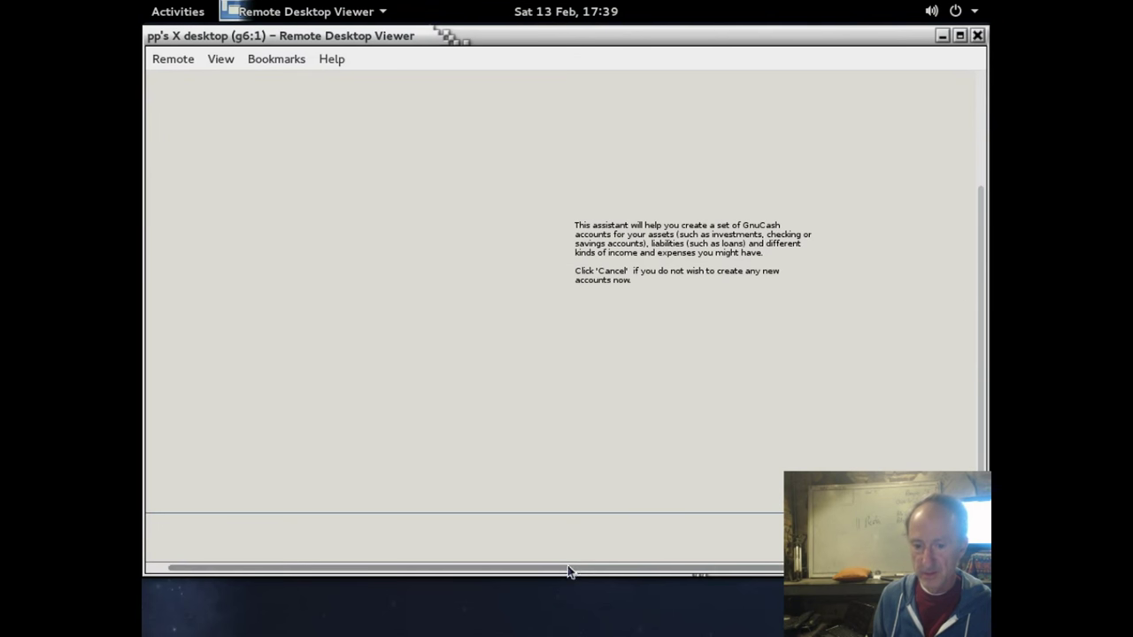
- Shrink the Remote Desktop Viewer window and align it with the corner of the desktop
left_click_drag(505, 35, 564, 49)
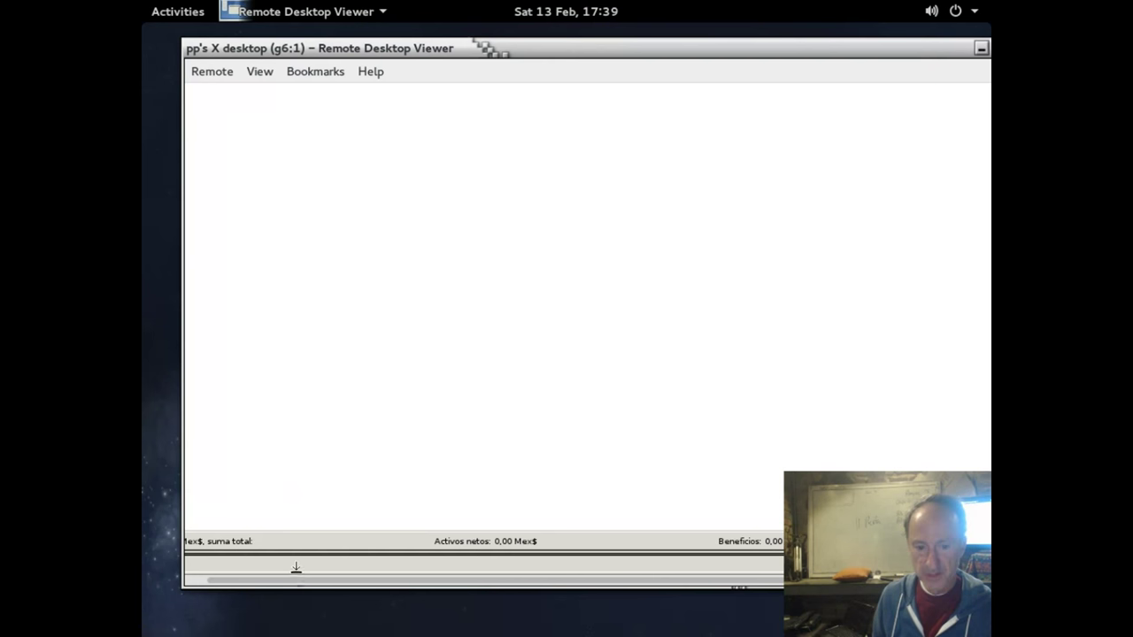
left_click_drag(293, 582, 273, 582)
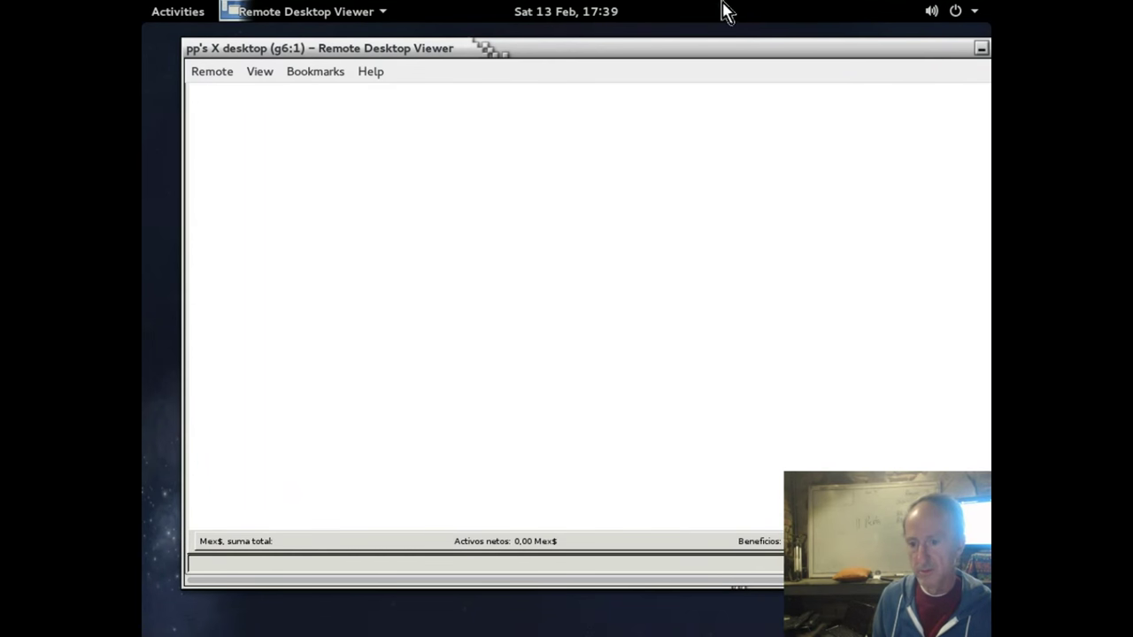
left_click_drag(734, 51, 705, 33)
left_click_drag(146, 25, 197, 32)
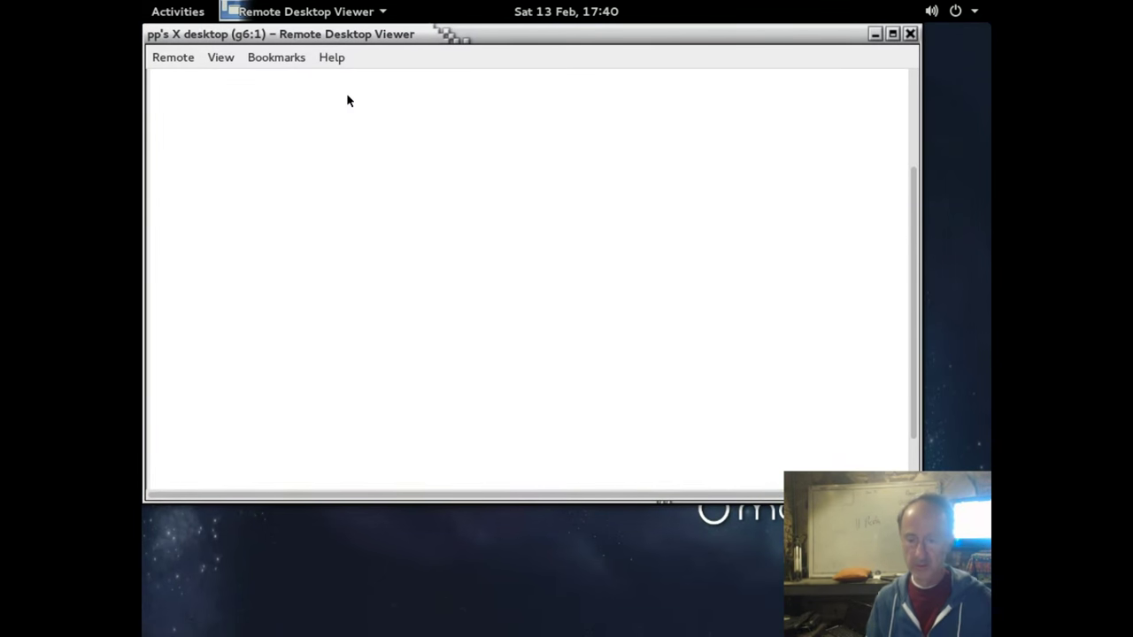
- Return to the main accounts window and start the assistant for a new account plan
key("alt+Tab")
key("alt+Tab")
key("alt+Tab")
key("alt+Tab")
key("alt+Tab")
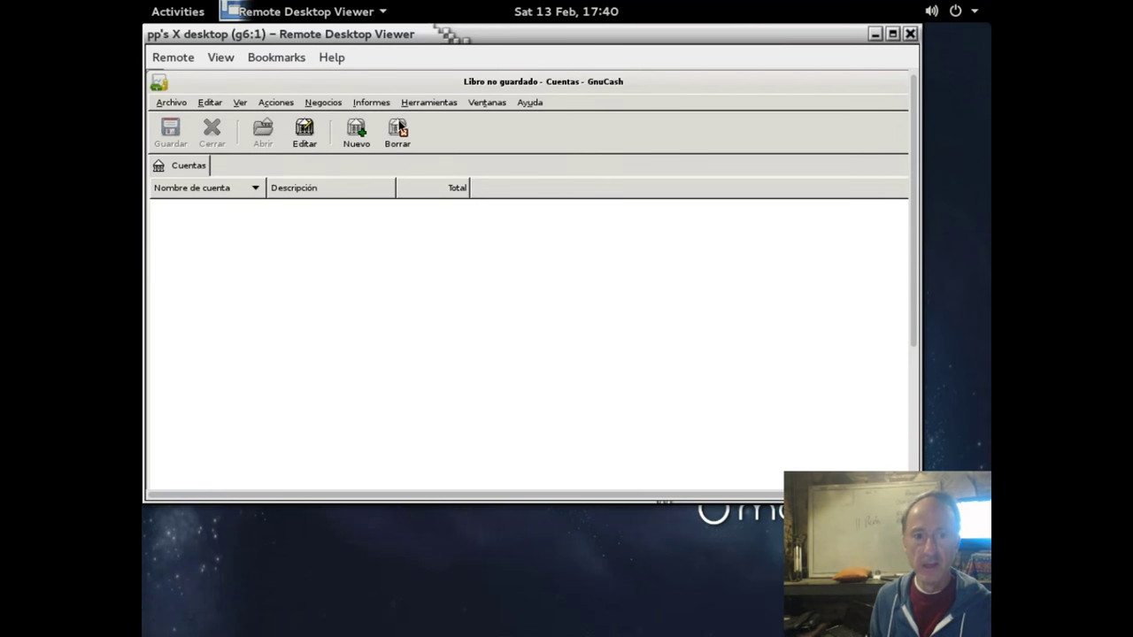
left_click(276, 104)
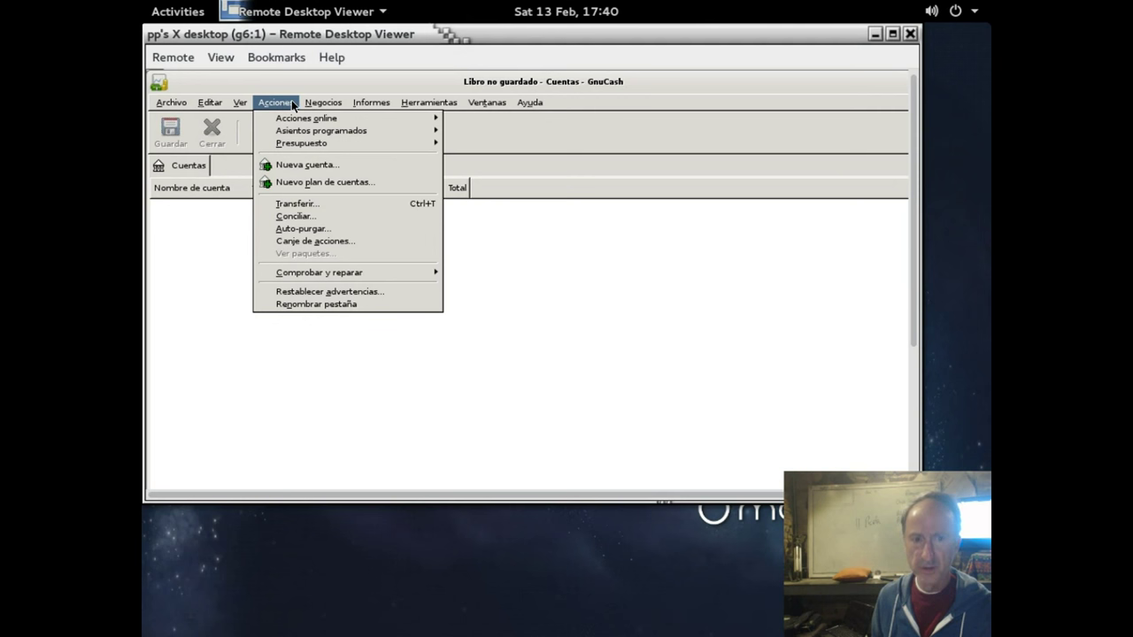
mouse_move(325, 107)
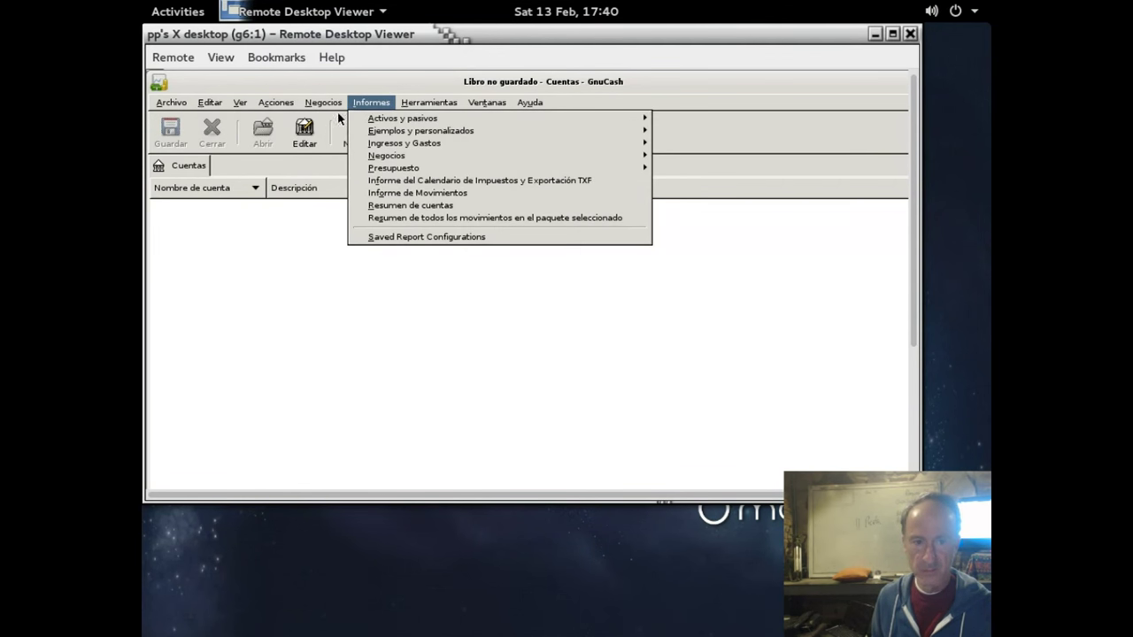
mouse_move(239, 98)
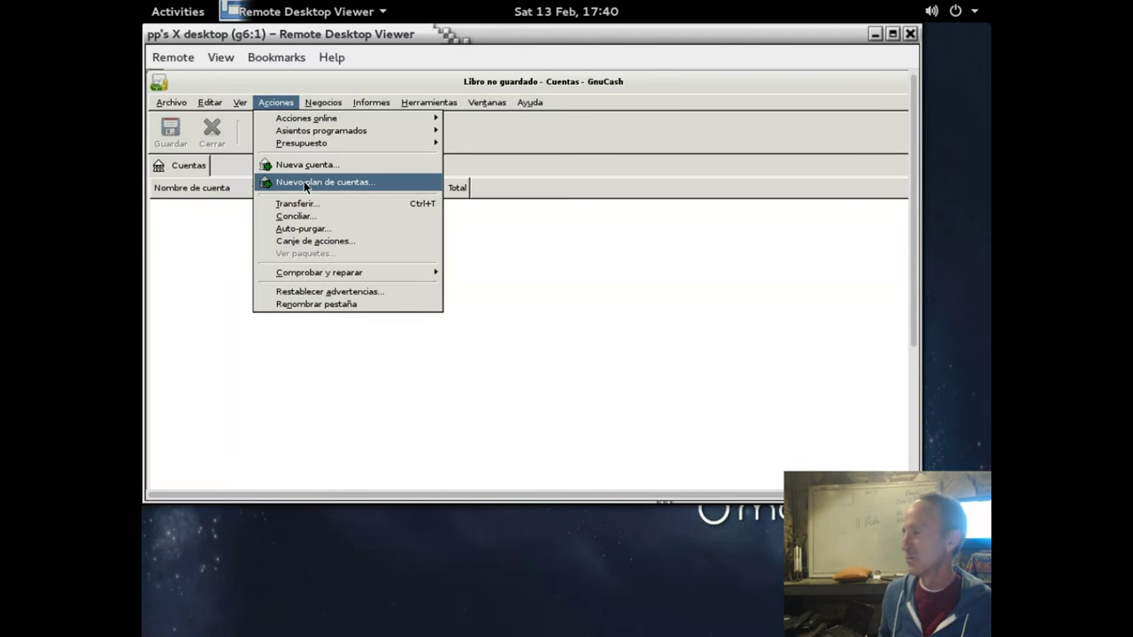
left_click(304, 181)
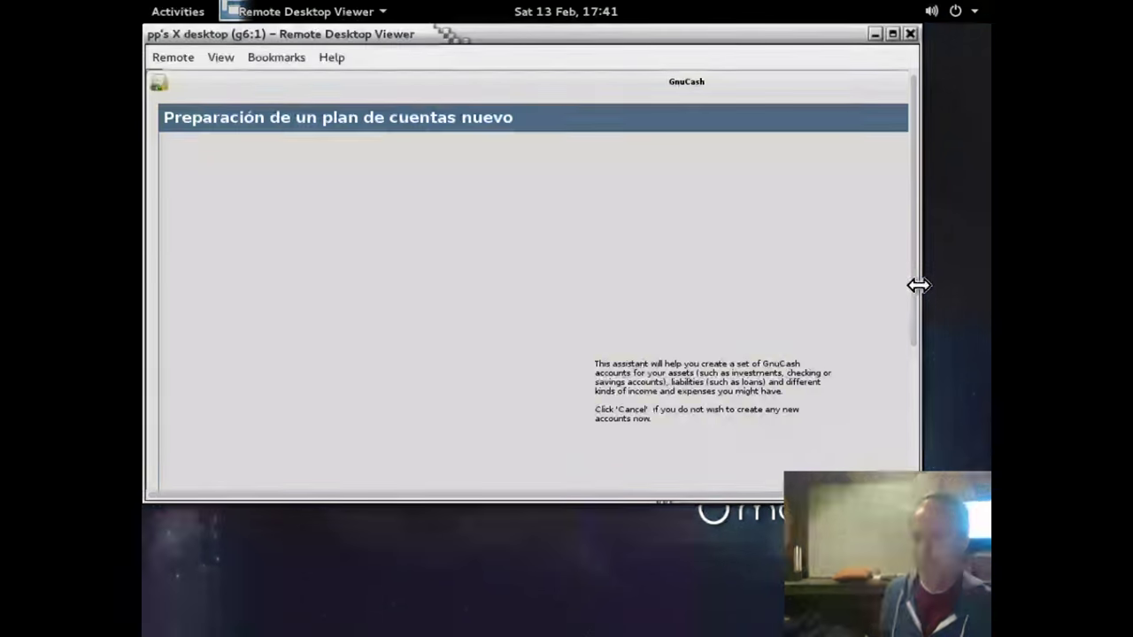
- Look over the lower part of the account plan assistant's introduction page and leave the assistant
left_click_drag(917, 288, 918, 452)
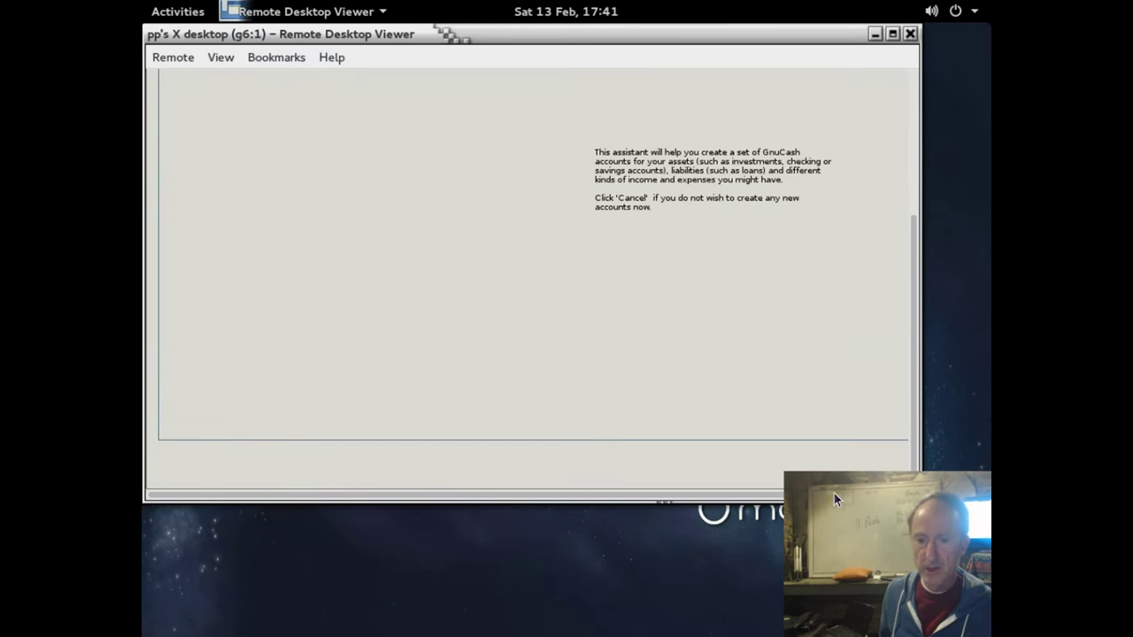
left_click_drag(620, 501, 748, 497)
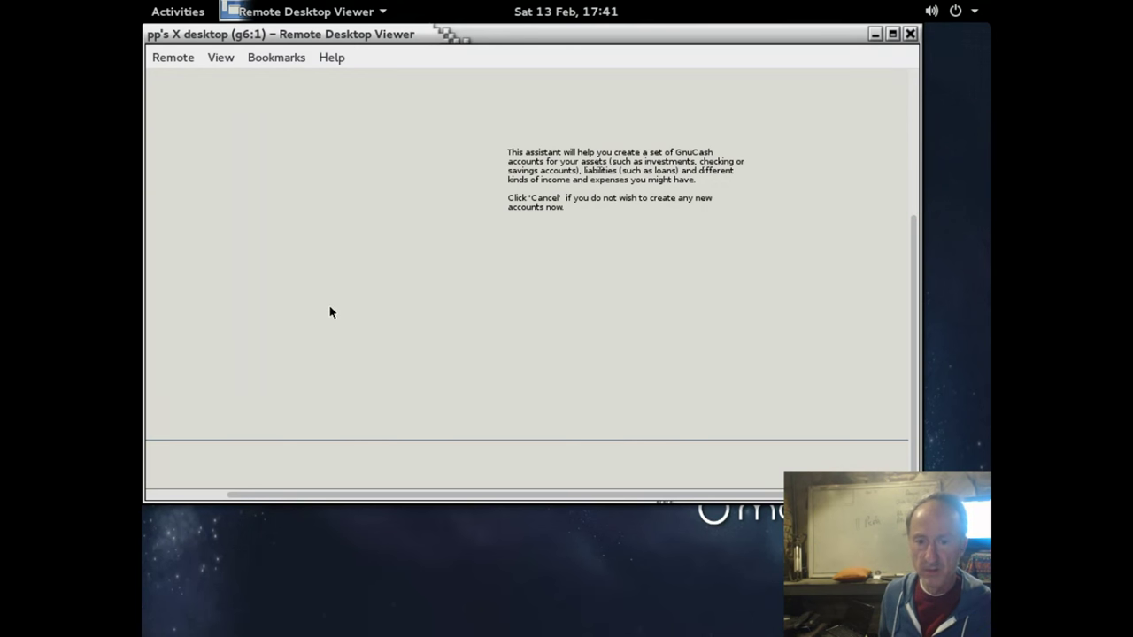
left_click_drag(260, 501, 464, 466)
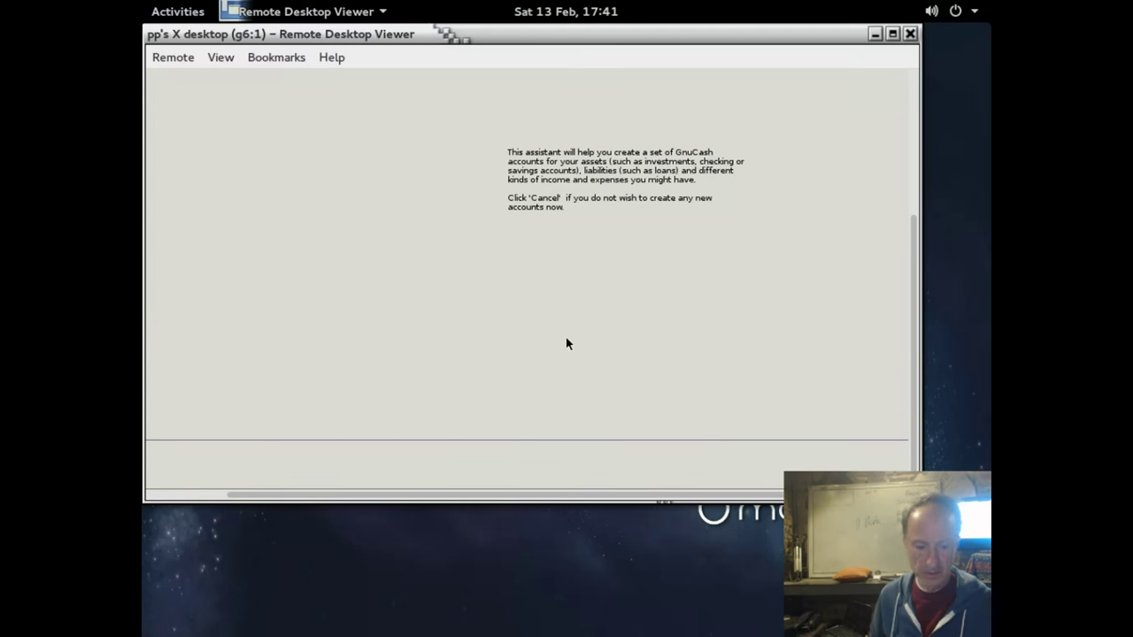
key("Escape")
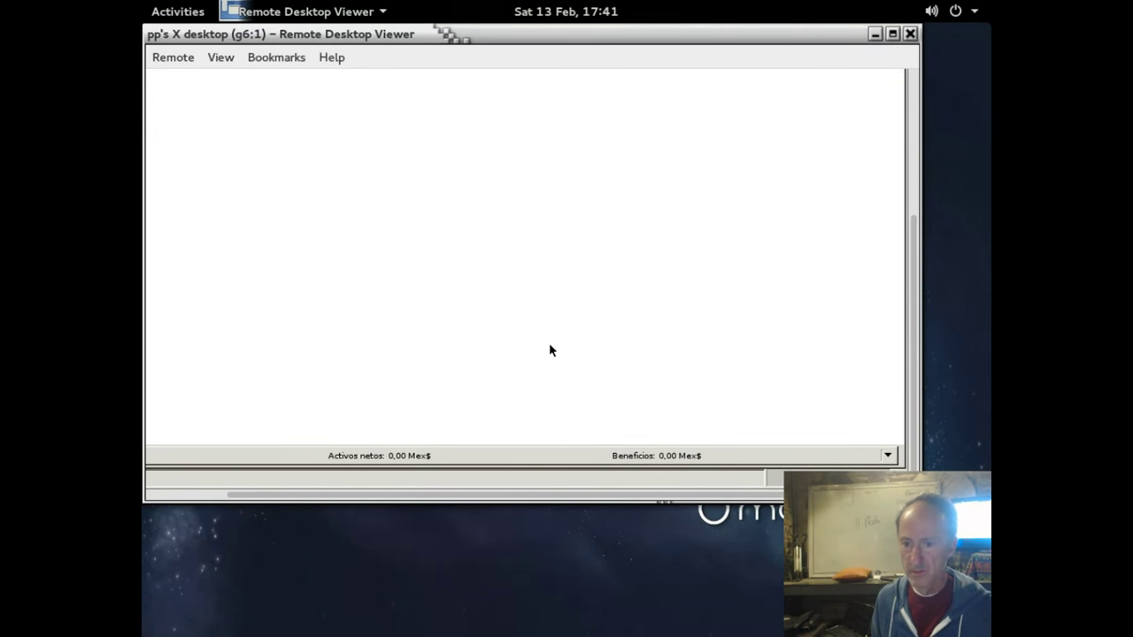
- Start the new account plan assistant again from the accounts window
left_click(913, 107)
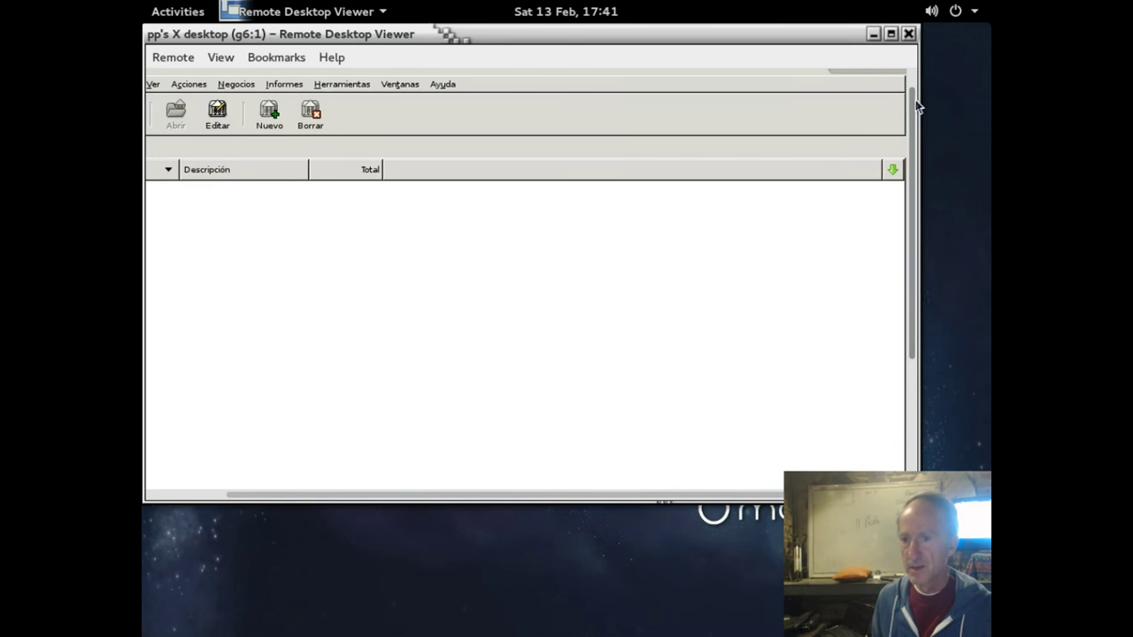
left_click_drag(915, 100, 919, 81)
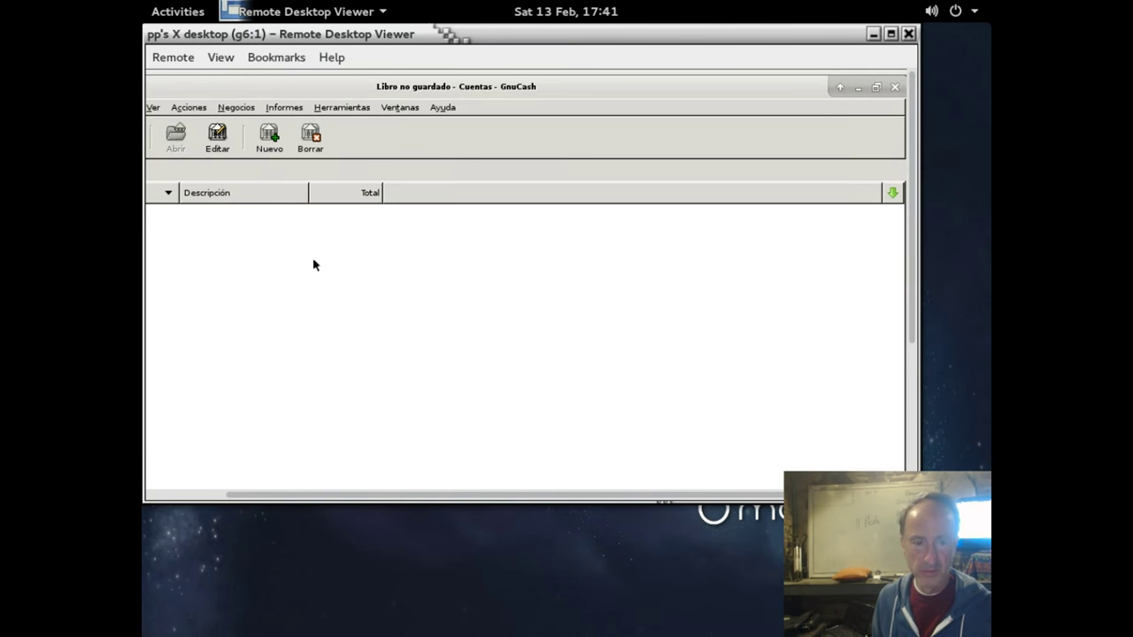
left_click(186, 495)
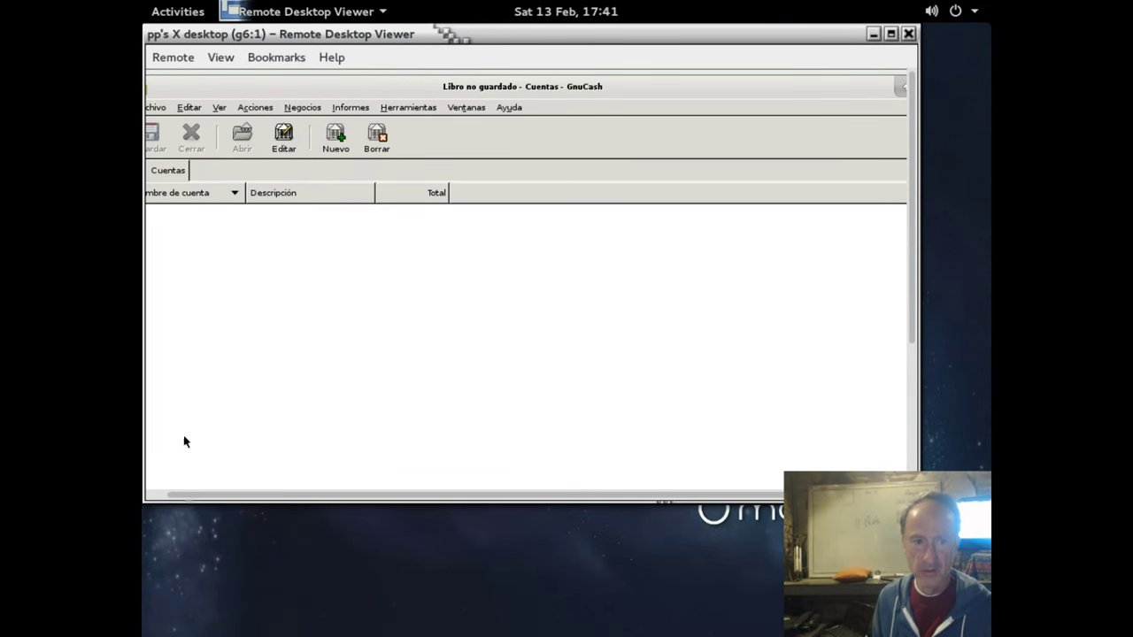
left_click(258, 108)
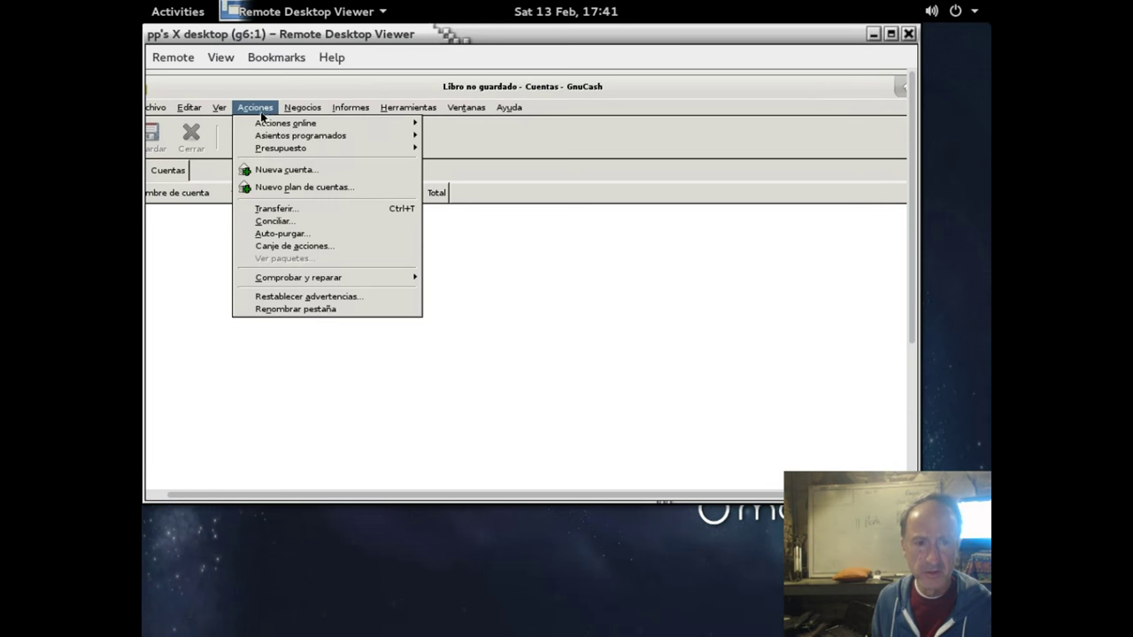
left_click(264, 192)
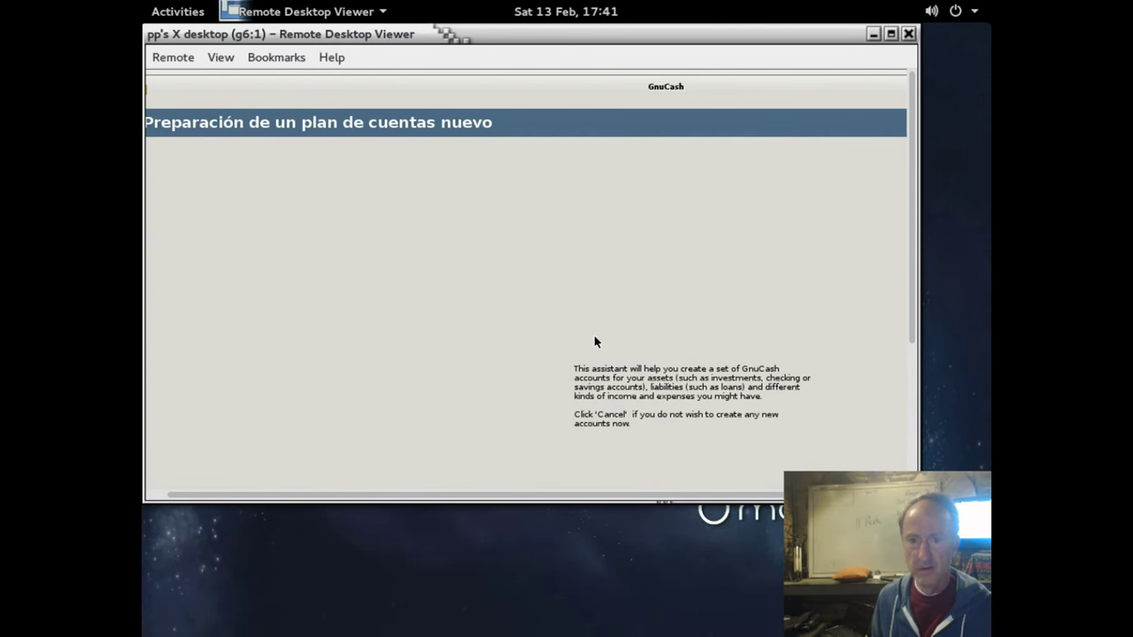
- Bring the account plan assistant to the front and advance past its introduction to the currency selection page
key("alt+Tab")
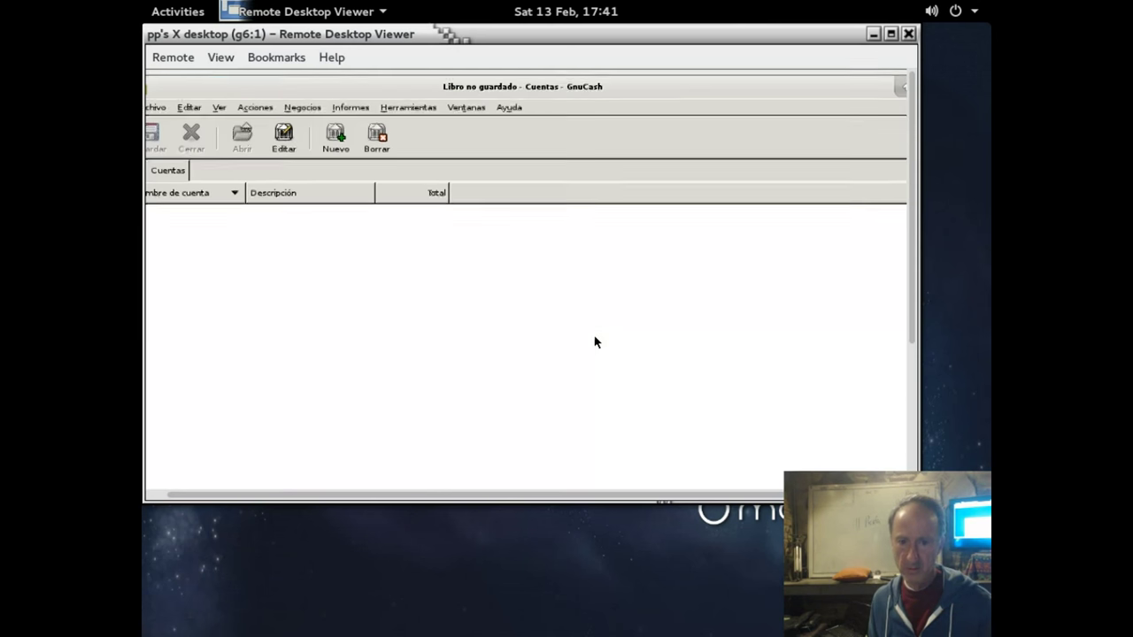
key("alt+Tab")
key("alt+Tab")
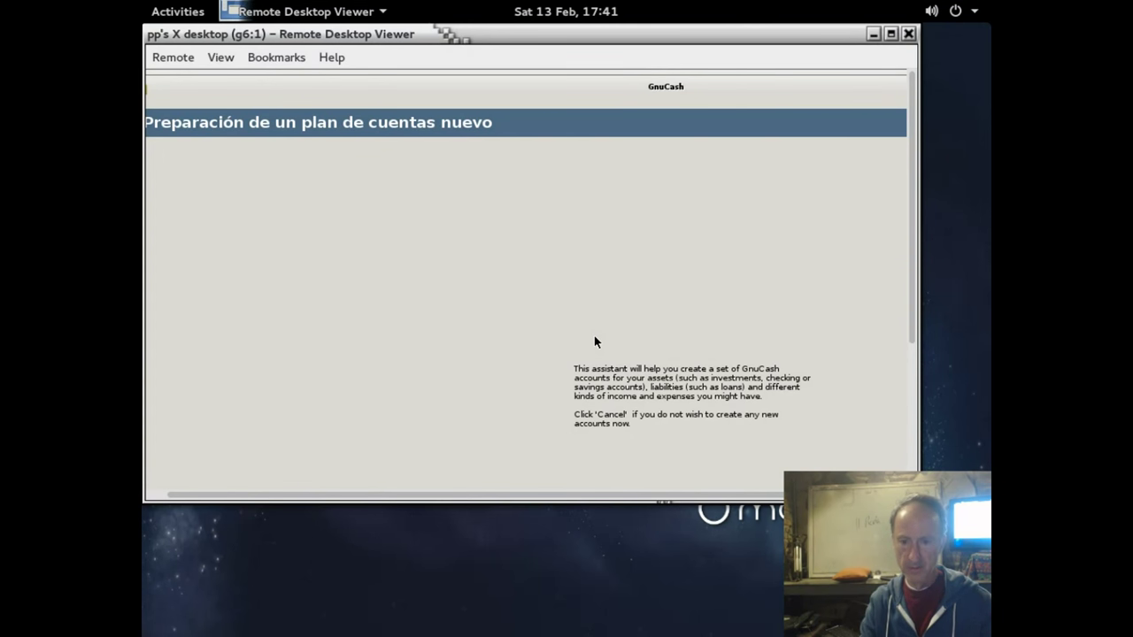
key("Return")
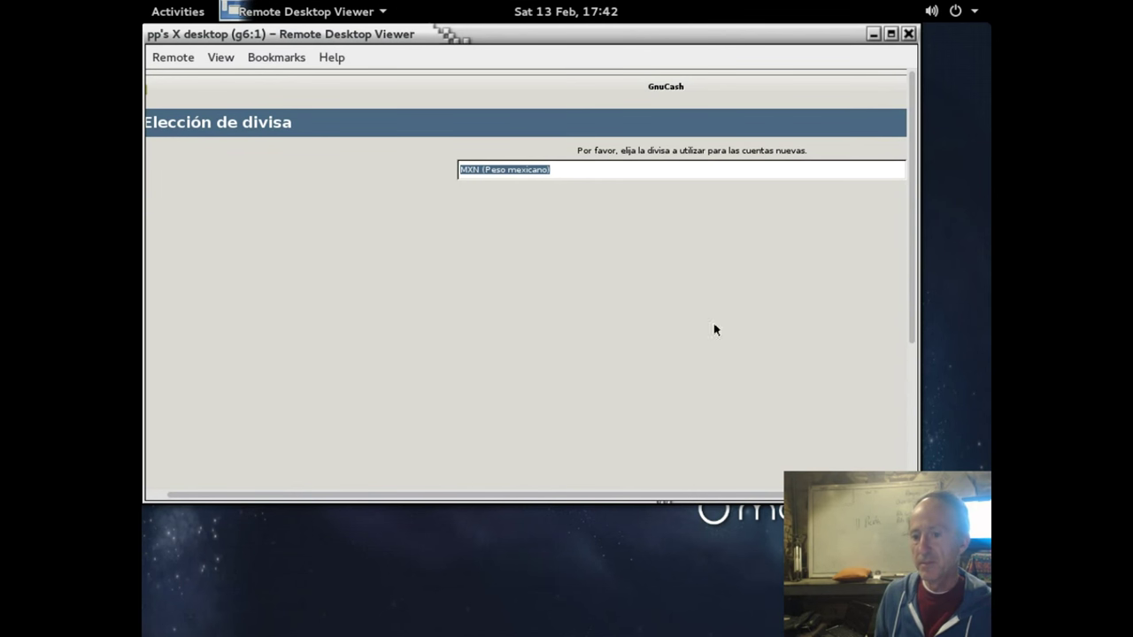
- Examine the outer areas of the account plan assistant in the remote desktop for its navigation controls
left_click_drag(612, 497, 731, 484)
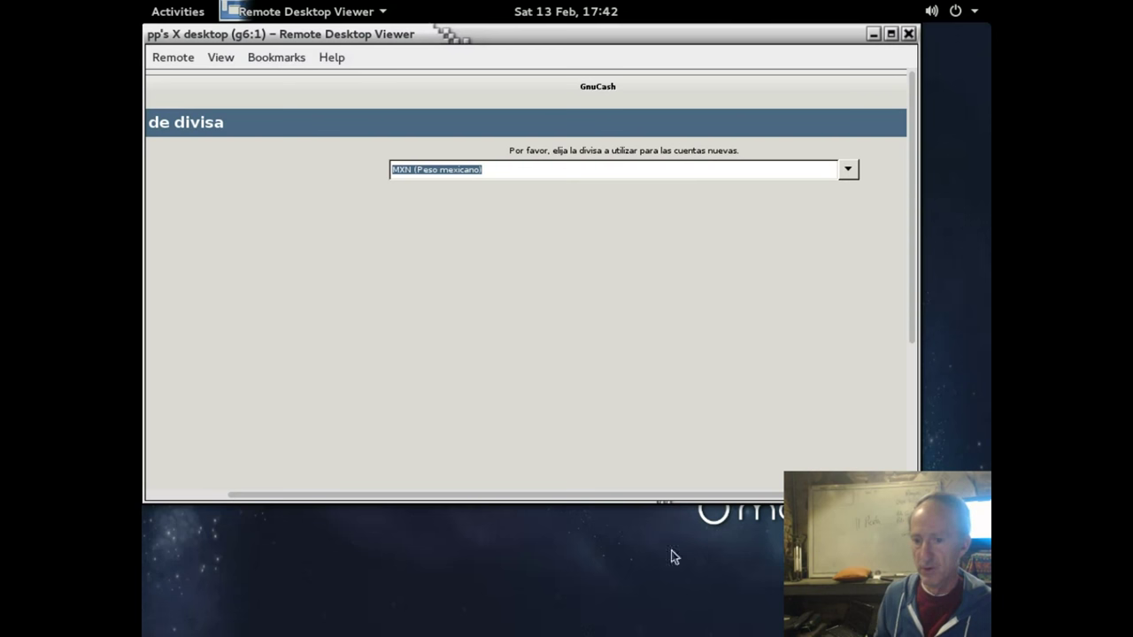
left_click_drag(910, 304, 888, 457)
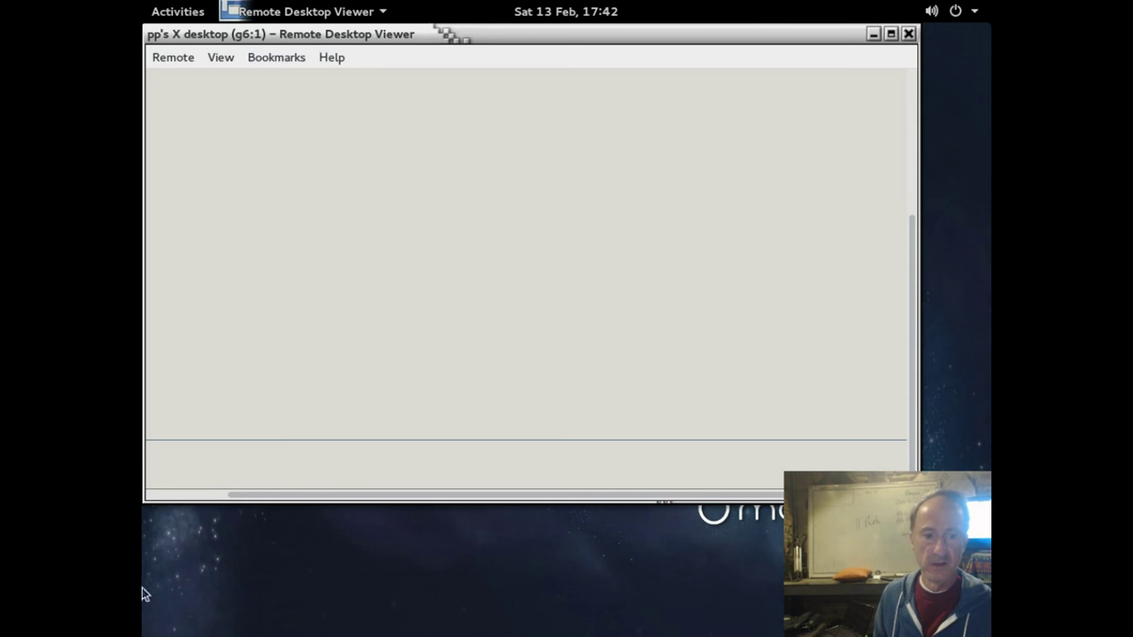
left_click(163, 498)
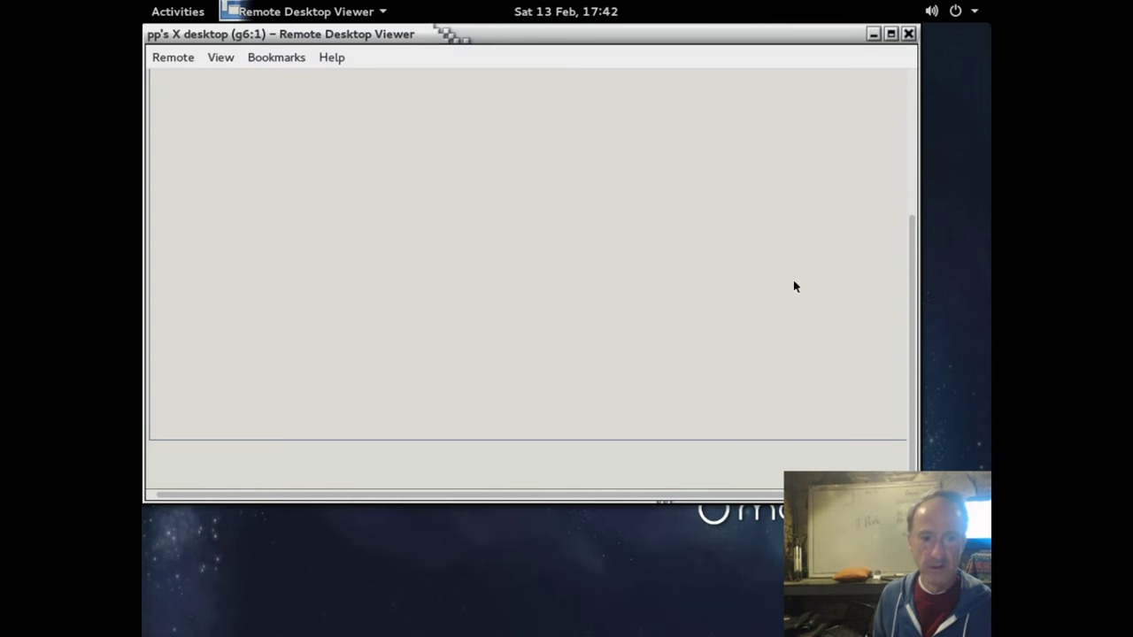
left_click_drag(905, 233, 928, 82)
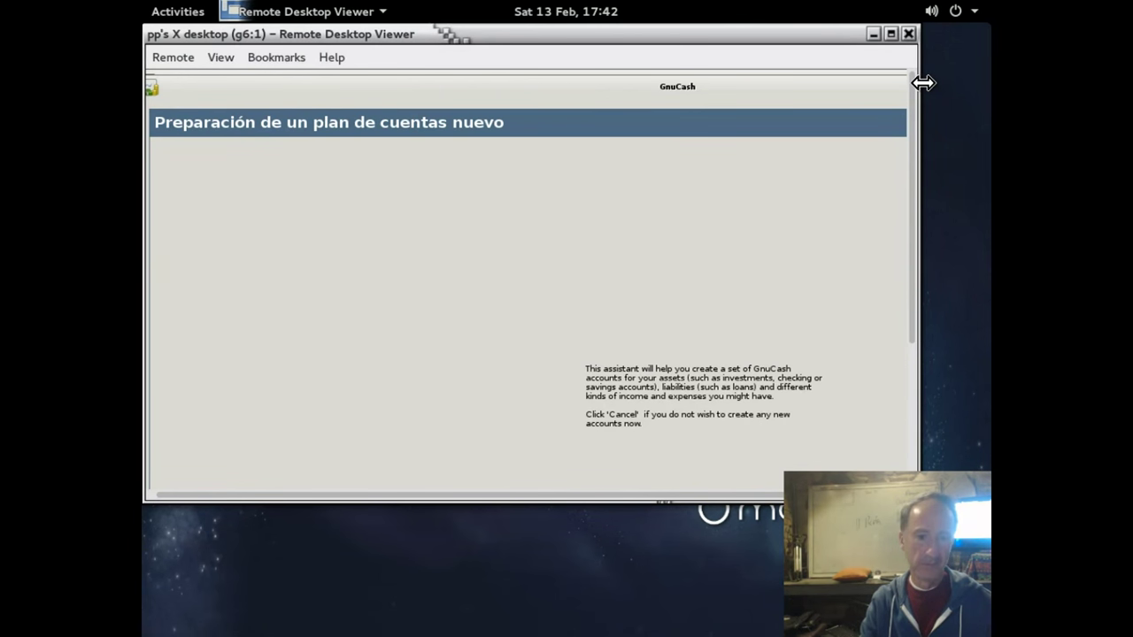
left_click_drag(915, 106, 932, 295)
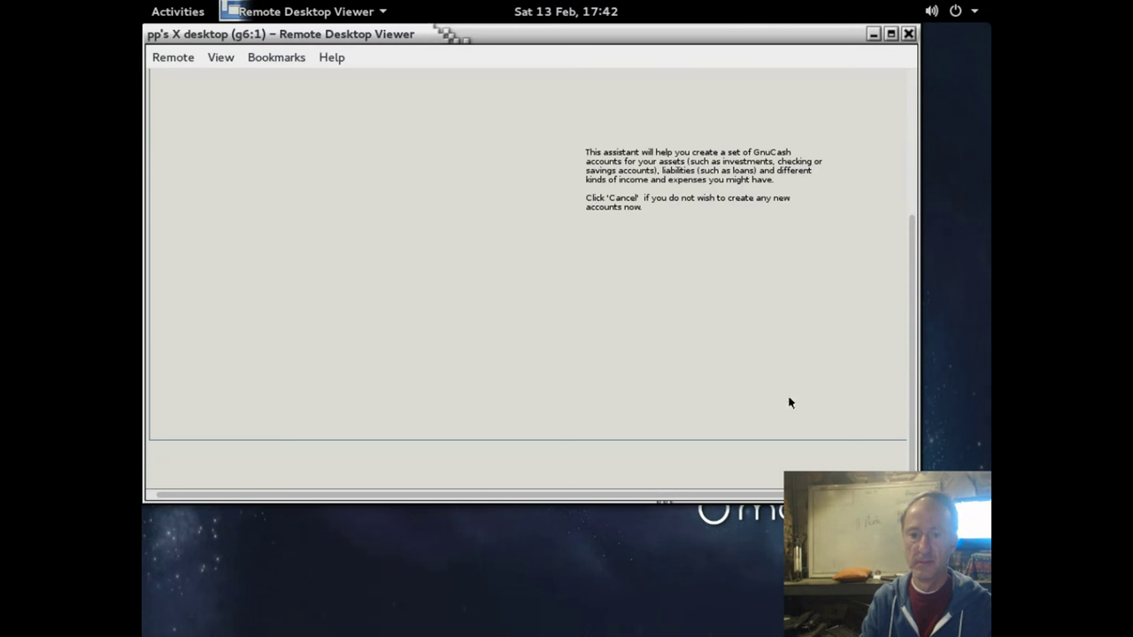
left_click_drag(610, 498, 899, 517)
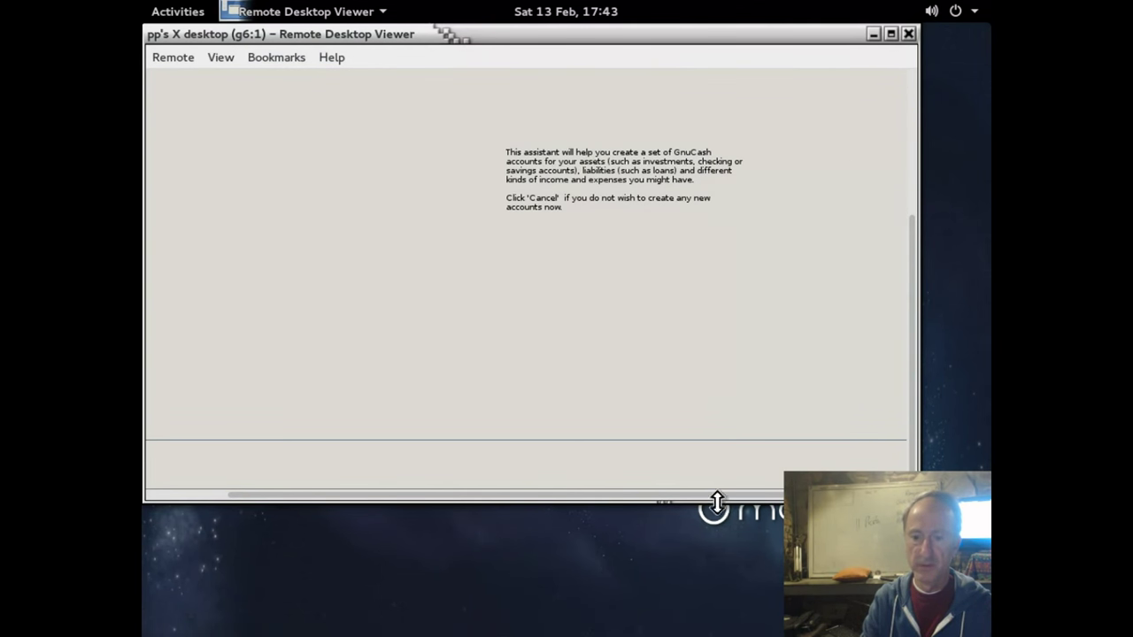
left_click_drag(715, 505, 708, 470)
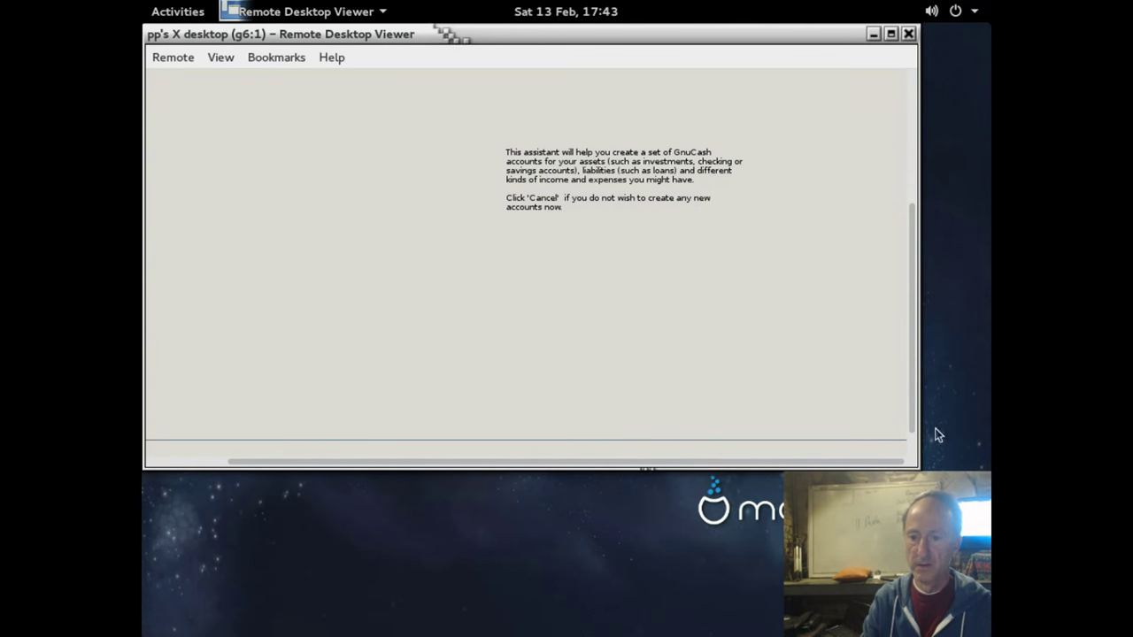
left_click_drag(913, 424, 913, 445)
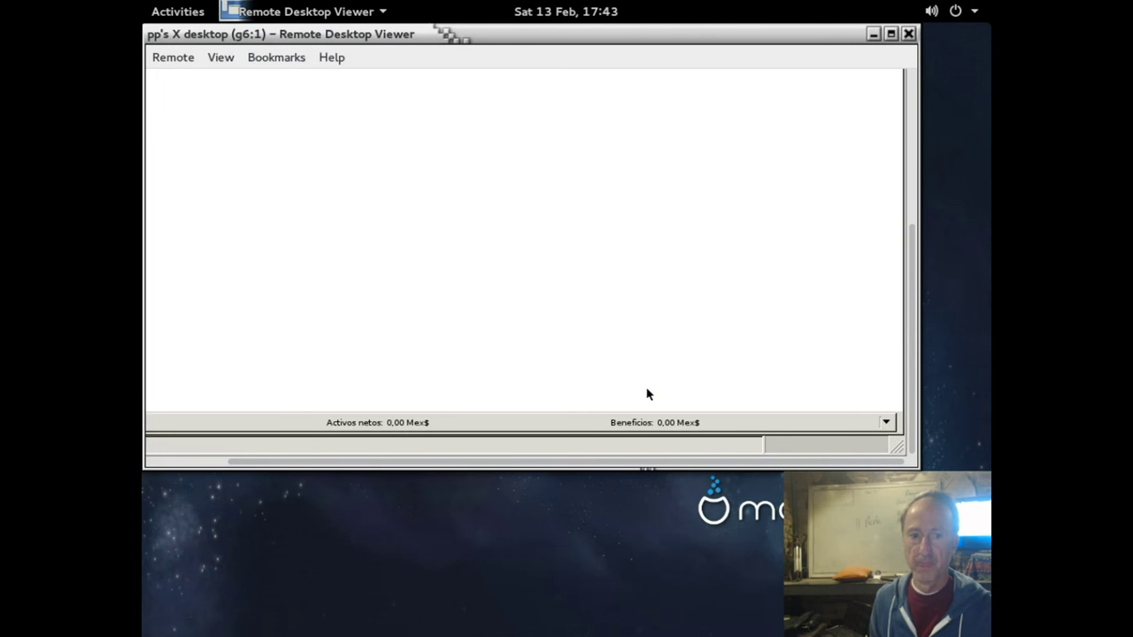
- Return to the main accounts window and show the remote desktop in full screen
left_click(912, 84)
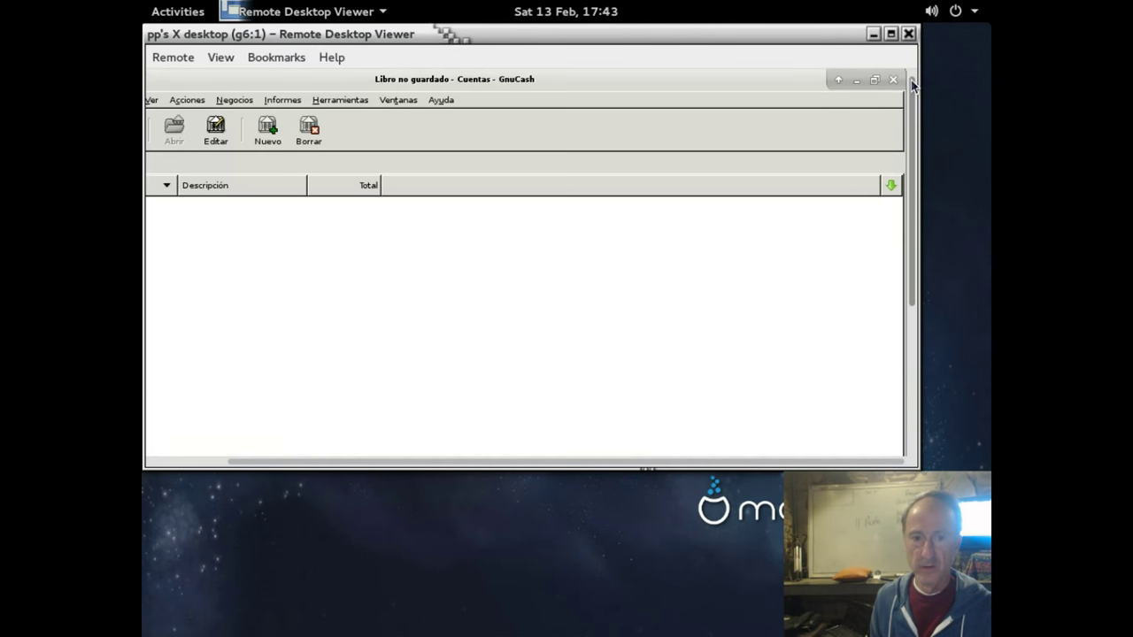
left_click(157, 461)
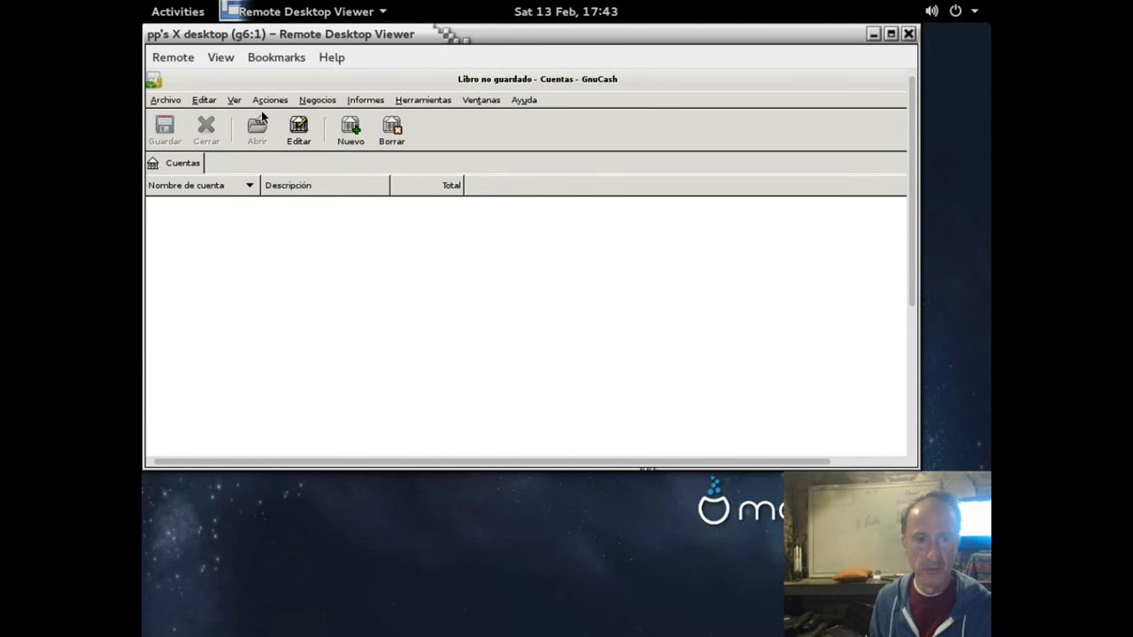
left_click(227, 59)
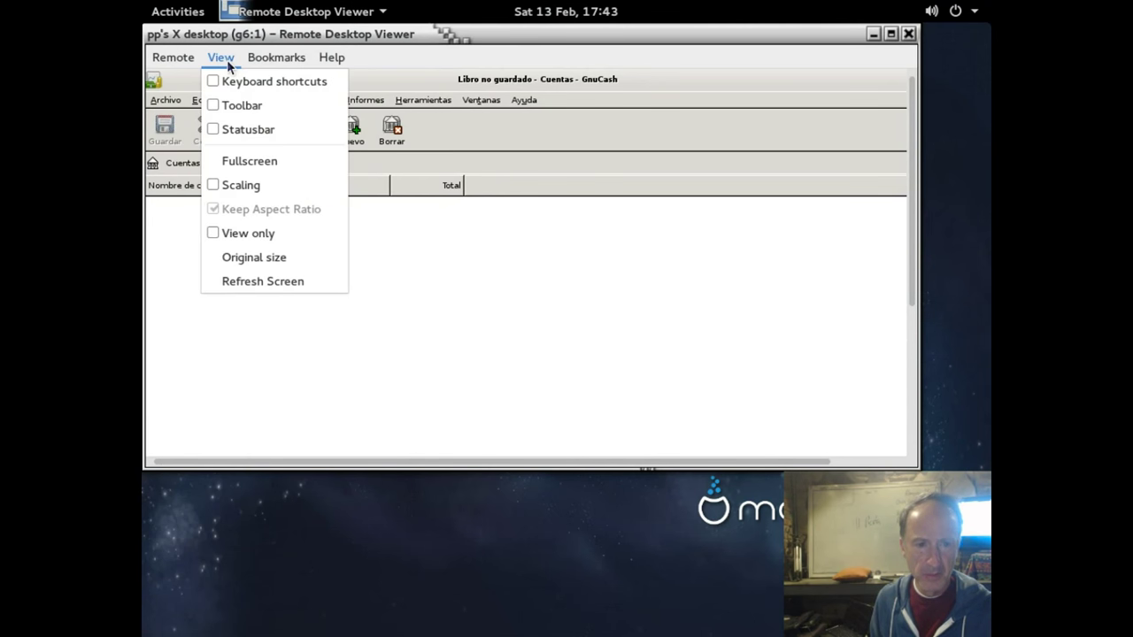
left_click(232, 163)
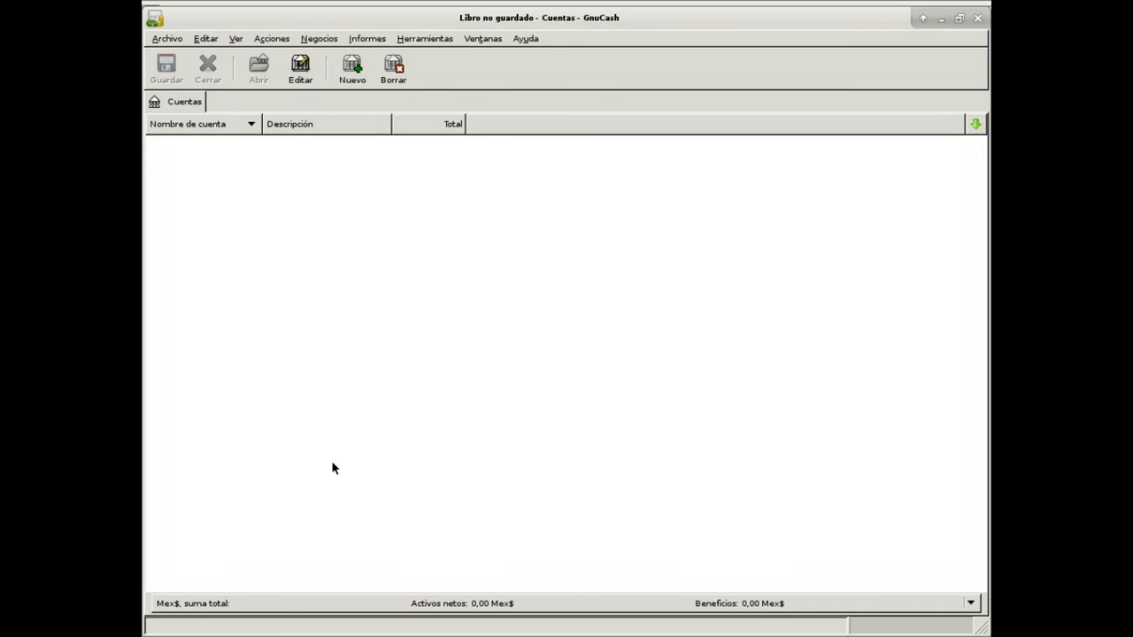
- Bring back the assistant's currency selection page and set the currency for the new accounts to EUR (Euro)
key("alt+Tab")
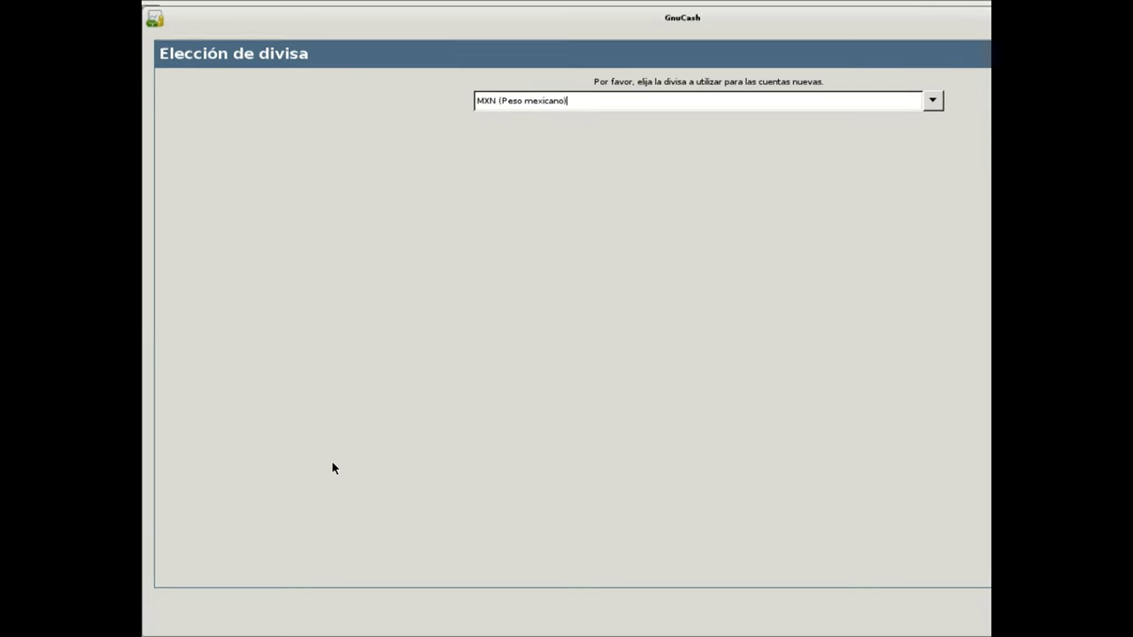
key("Escape")
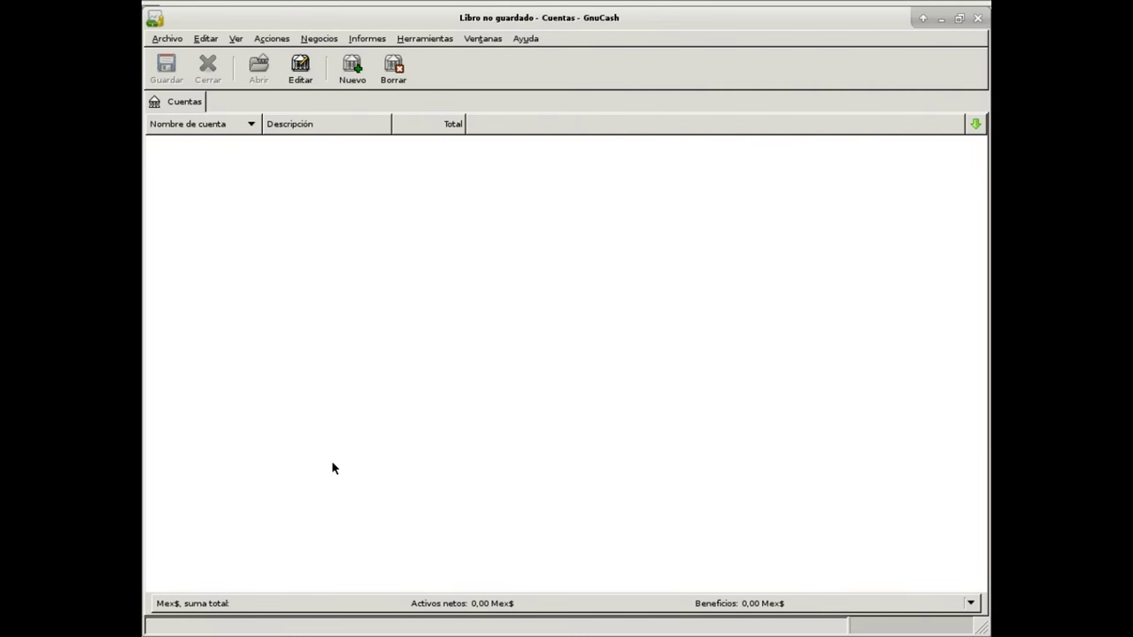
key("alt+Tab")
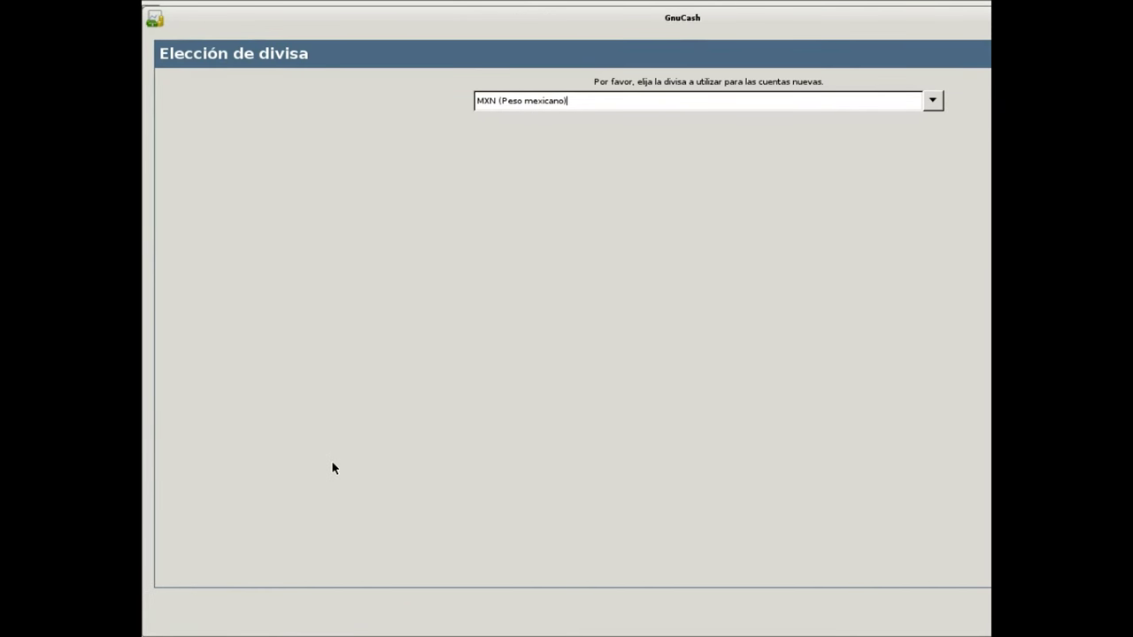
key("ctrl+a")
type("EUR (Euro)")
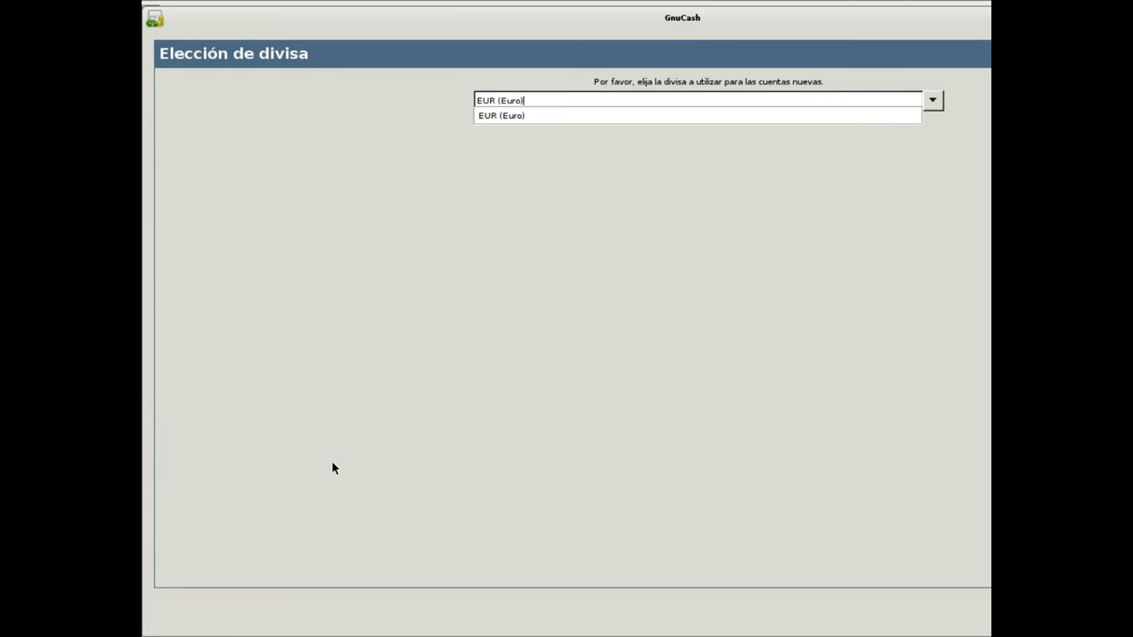
key("Down")
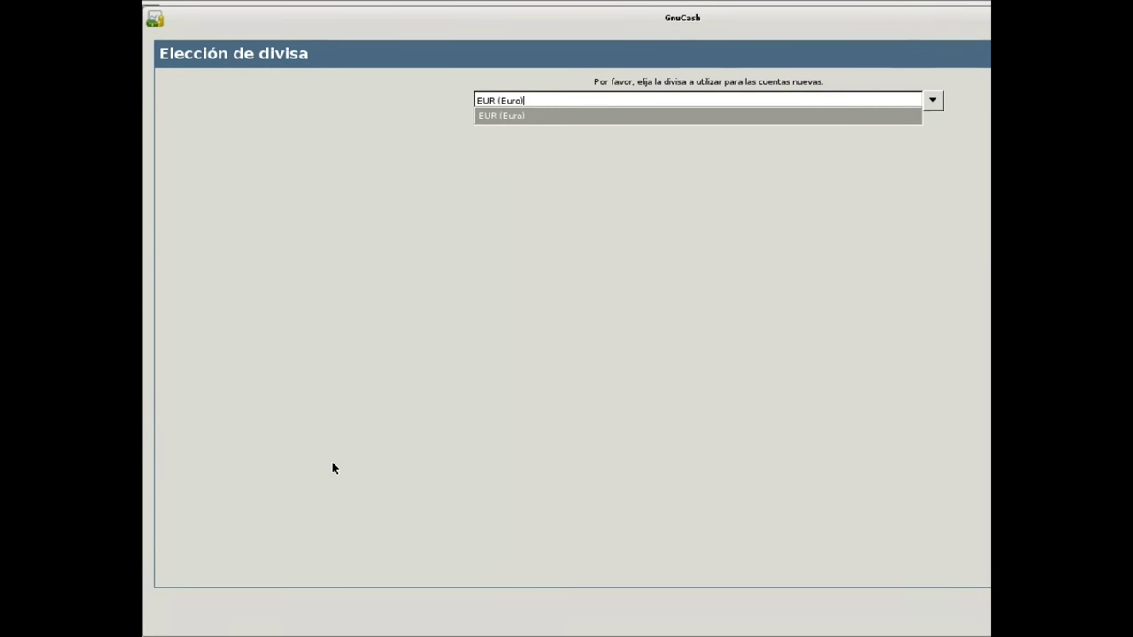
key("Up")
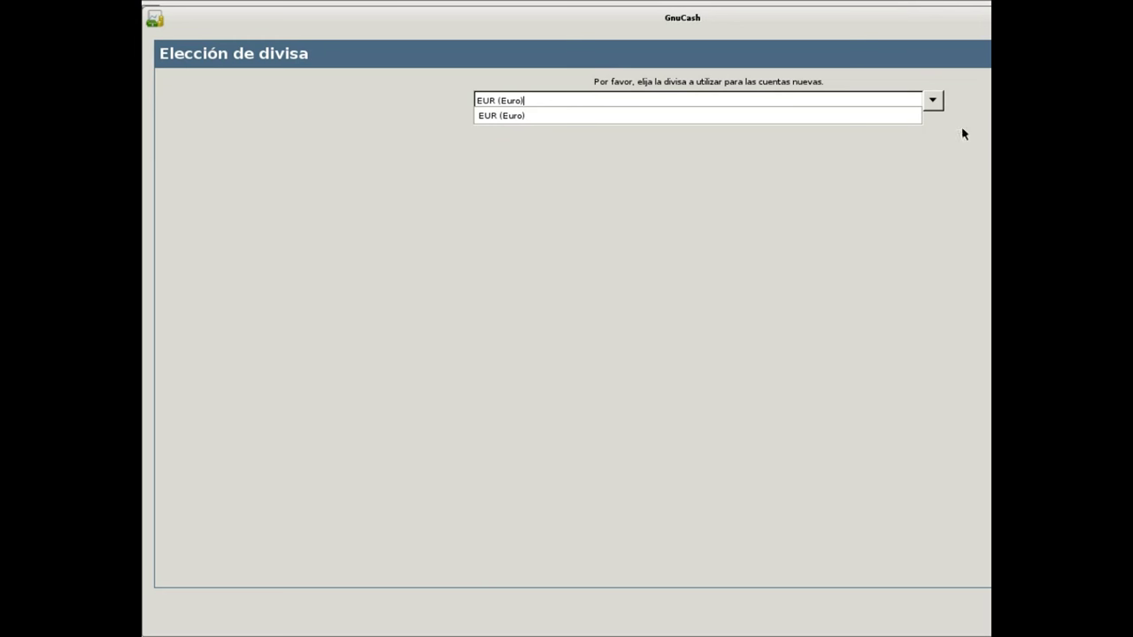
- Change the currency for the new accounts to MXN (Peso mexicano) from the list of available currencies
left_click(934, 100)
left_click(935, 100)
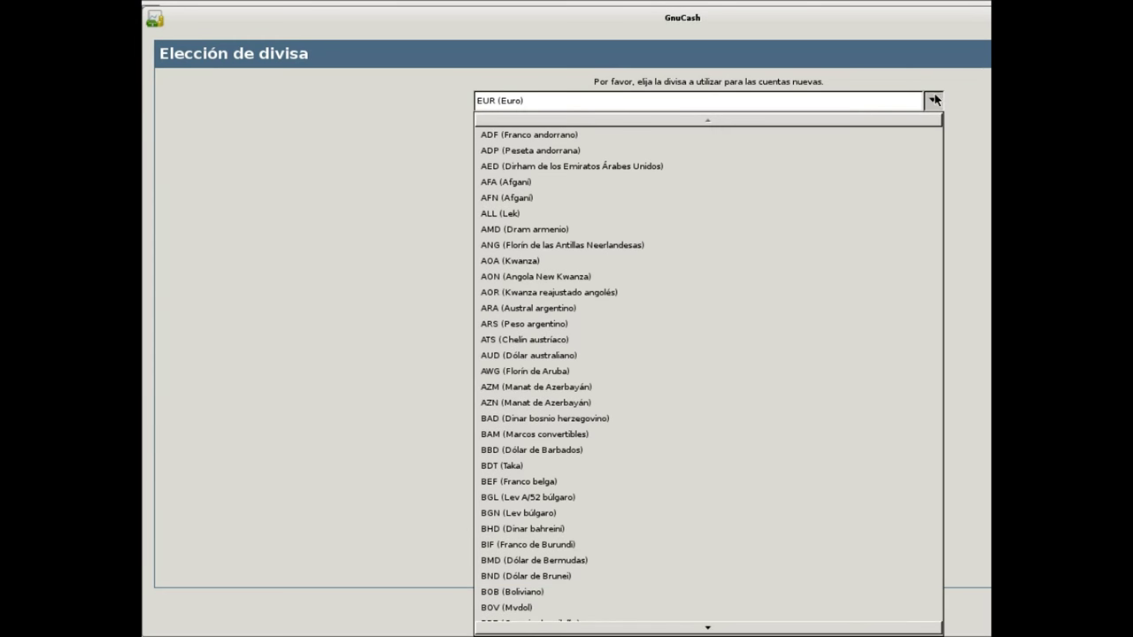
scroll(743, 368, "down", 5)
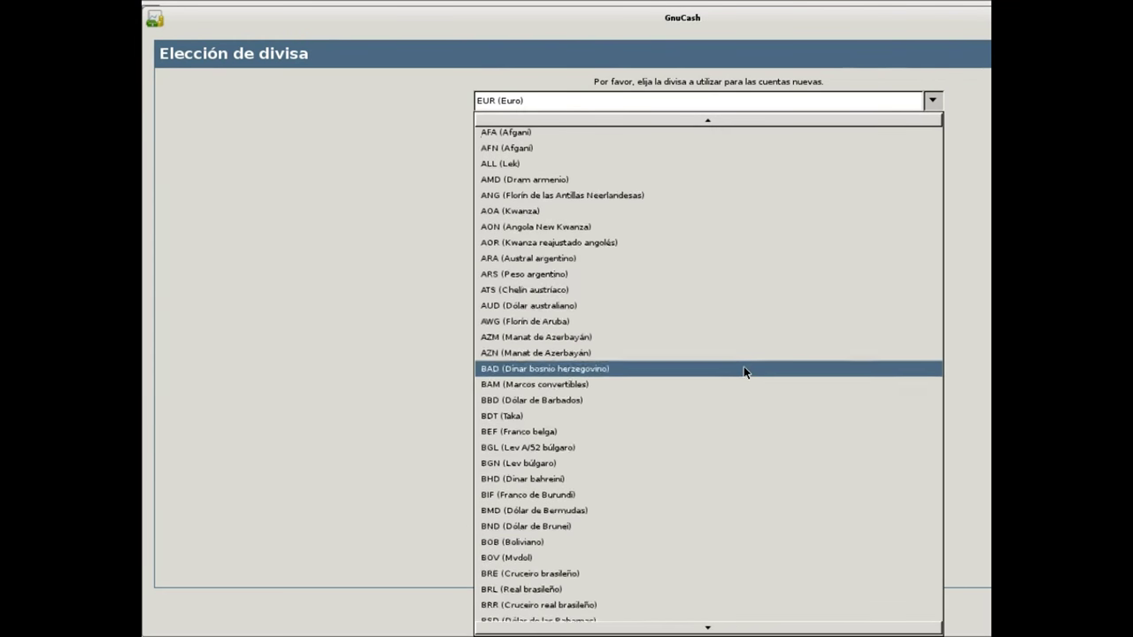
scroll(744, 368, "down", 6)
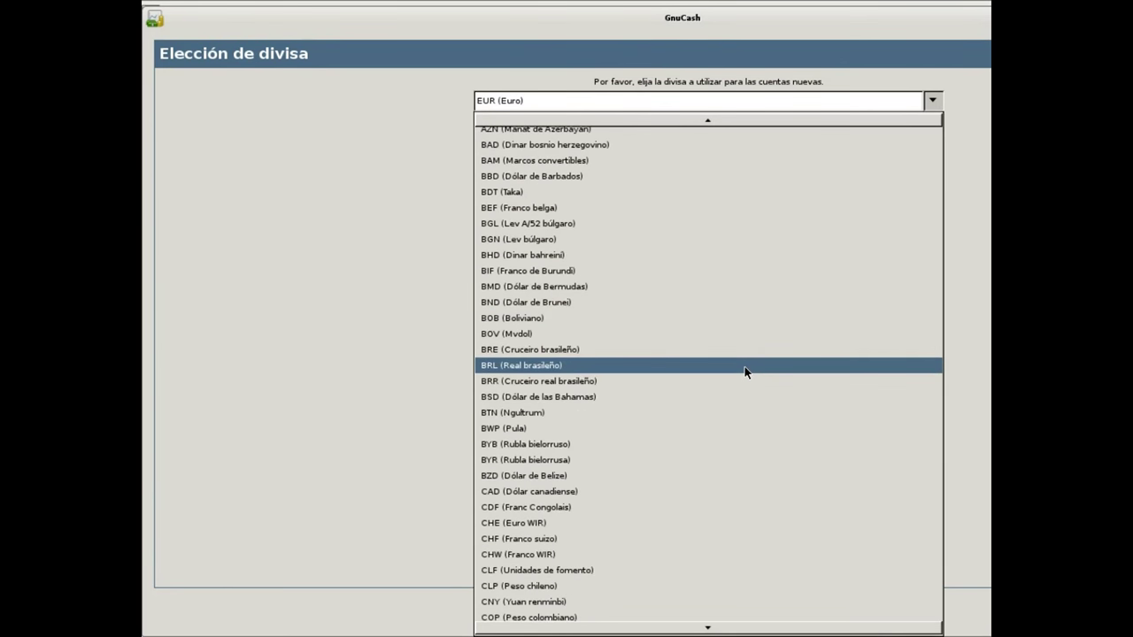
scroll(745, 367, "down", 5)
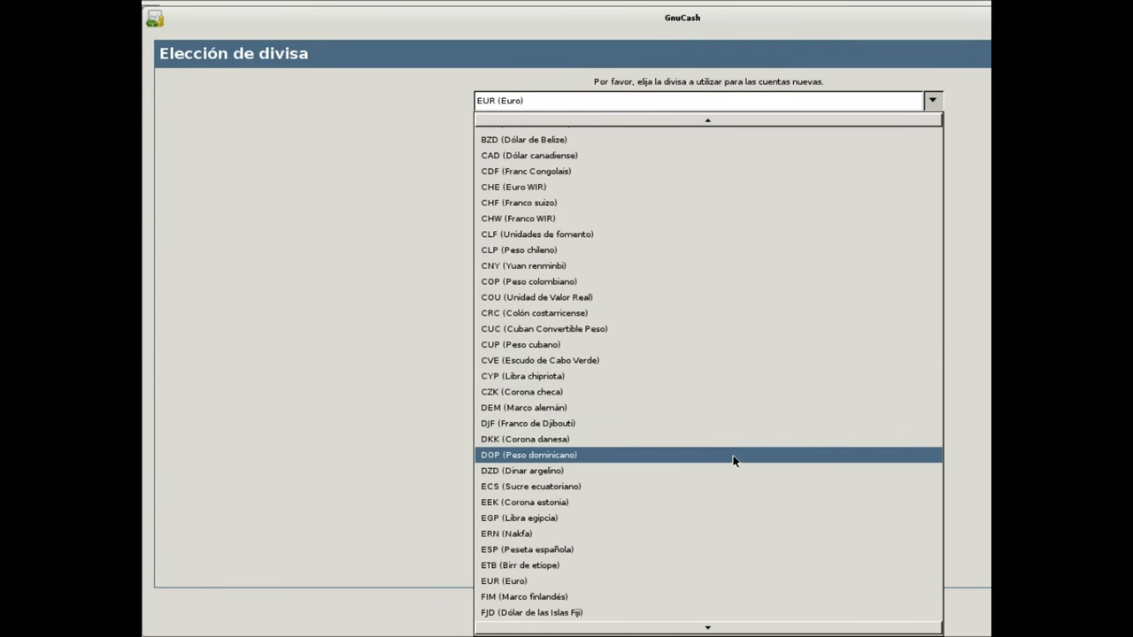
scroll(735, 460, "down", 3)
scroll(735, 460, "down", 5)
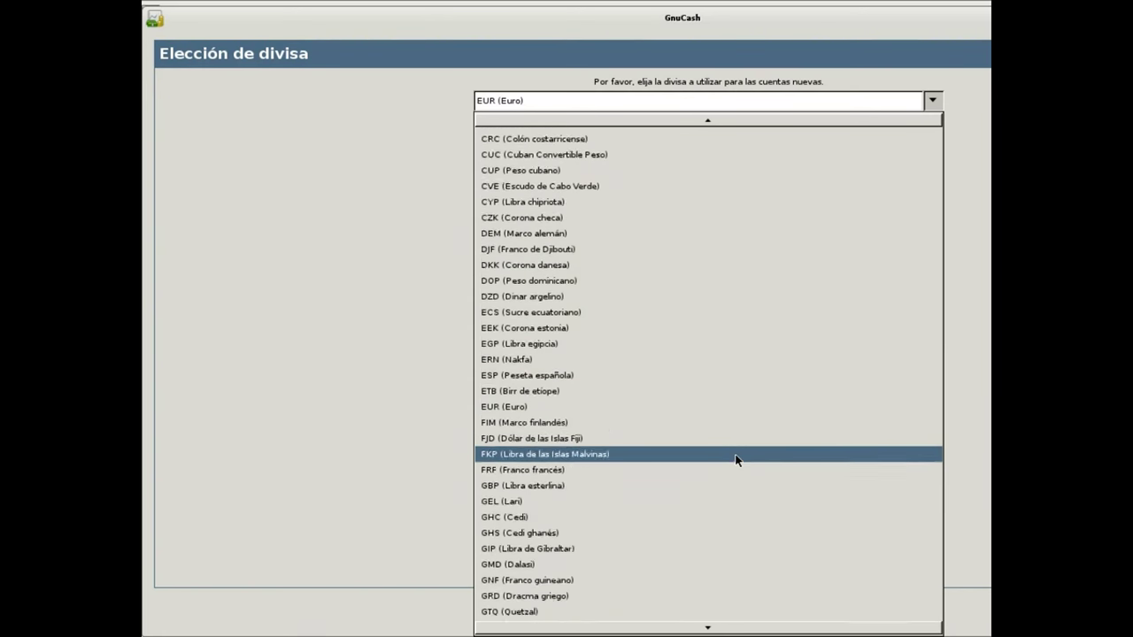
scroll(735, 459, "down", 7)
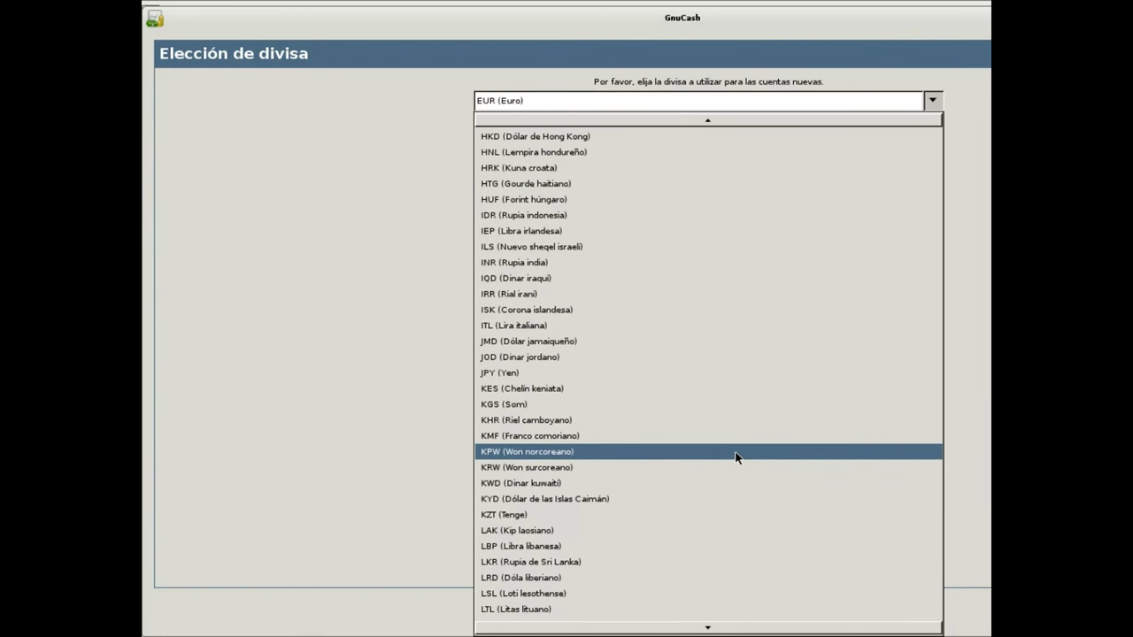
scroll(735, 457, "down", 1)
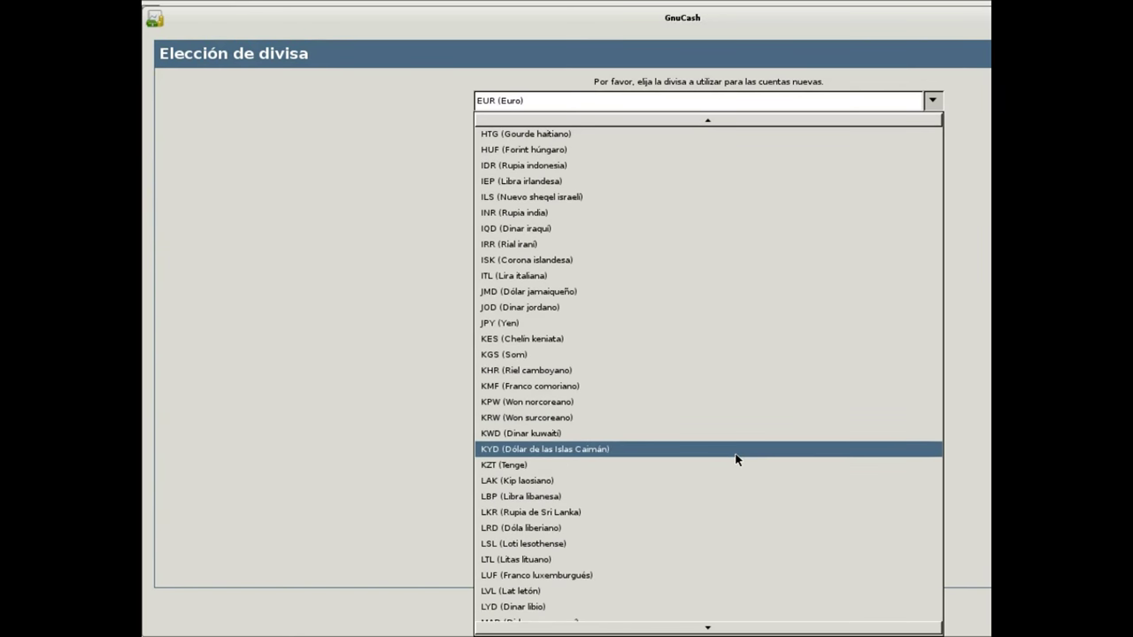
scroll(744, 453, "down", 5)
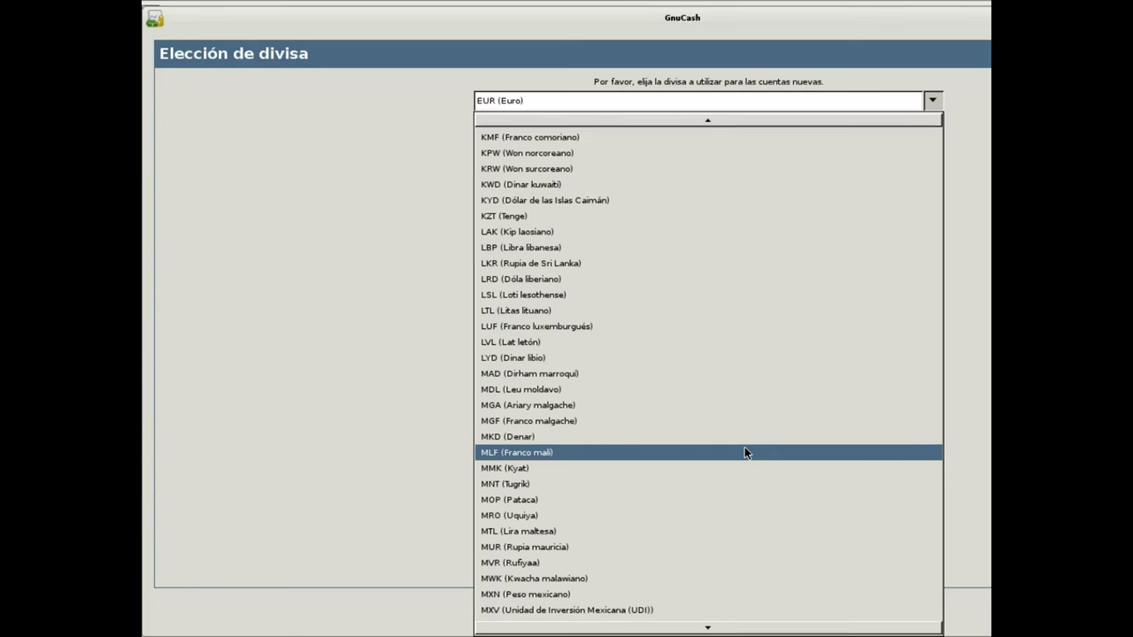
left_click(659, 593)
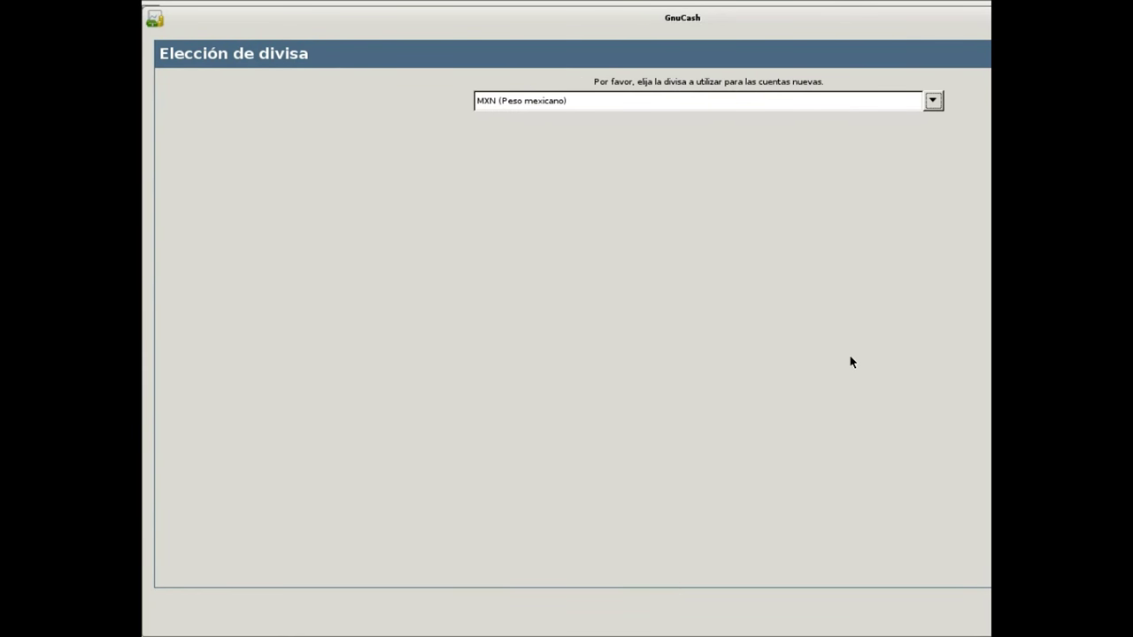
key("Escape")
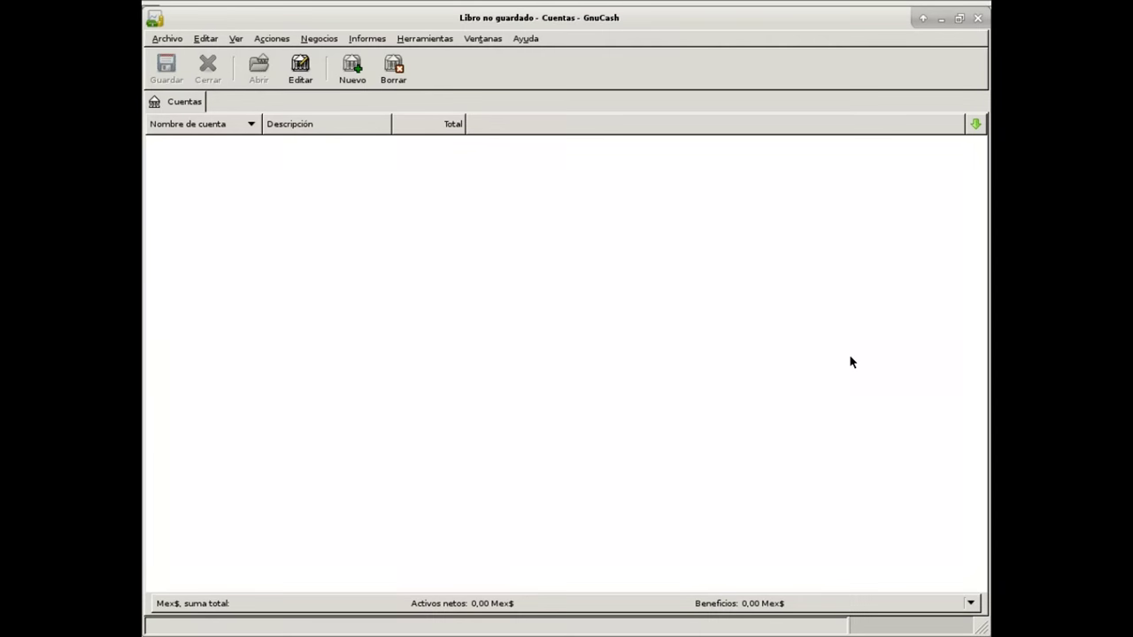
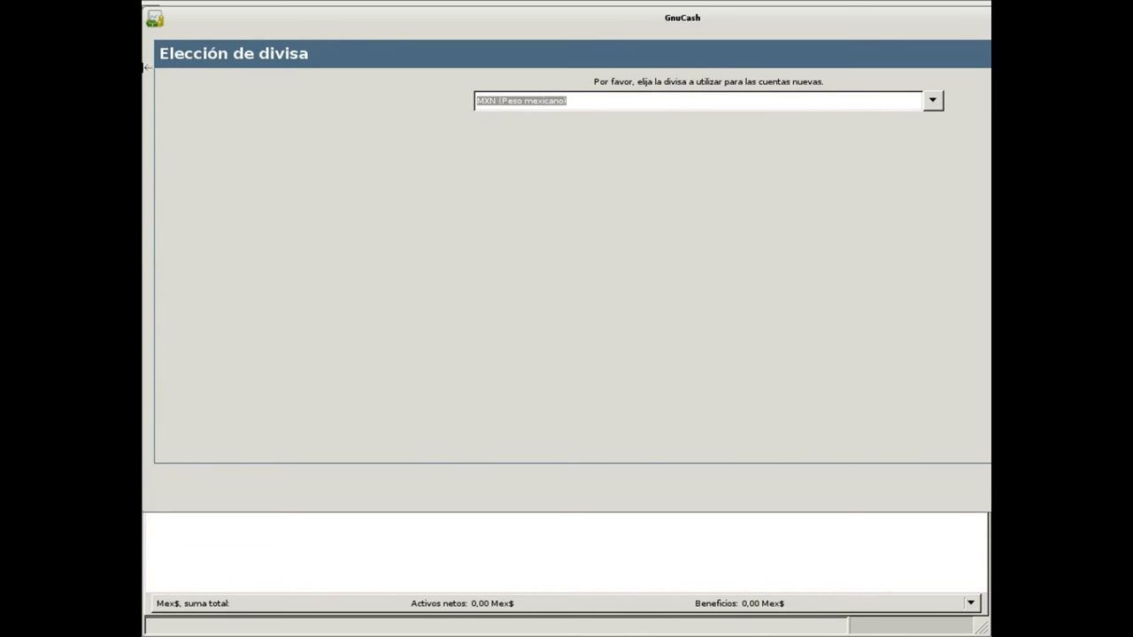
- Resize the account plan assistant narrower so its whole window, including the navigation controls, fits on the screen
left_click(154, 23)
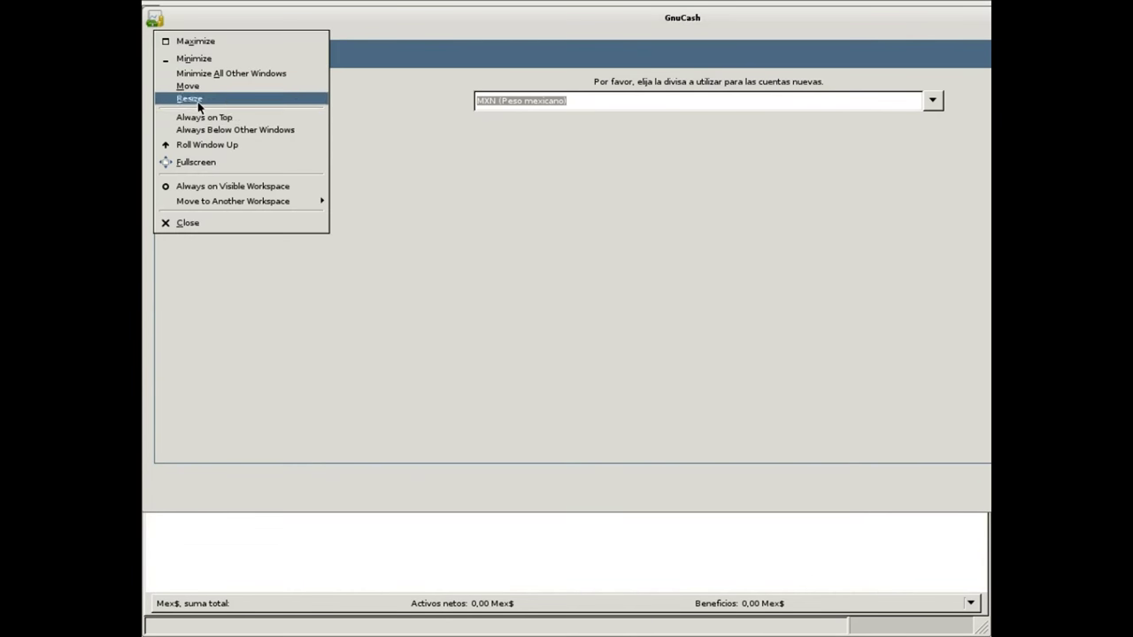
left_click(193, 103)
key("Left")
key("Left")
key("Left")
key("Left")
key("Left")
key("Left")
key("Left")
key("Left")
key("Left")
key("Left")
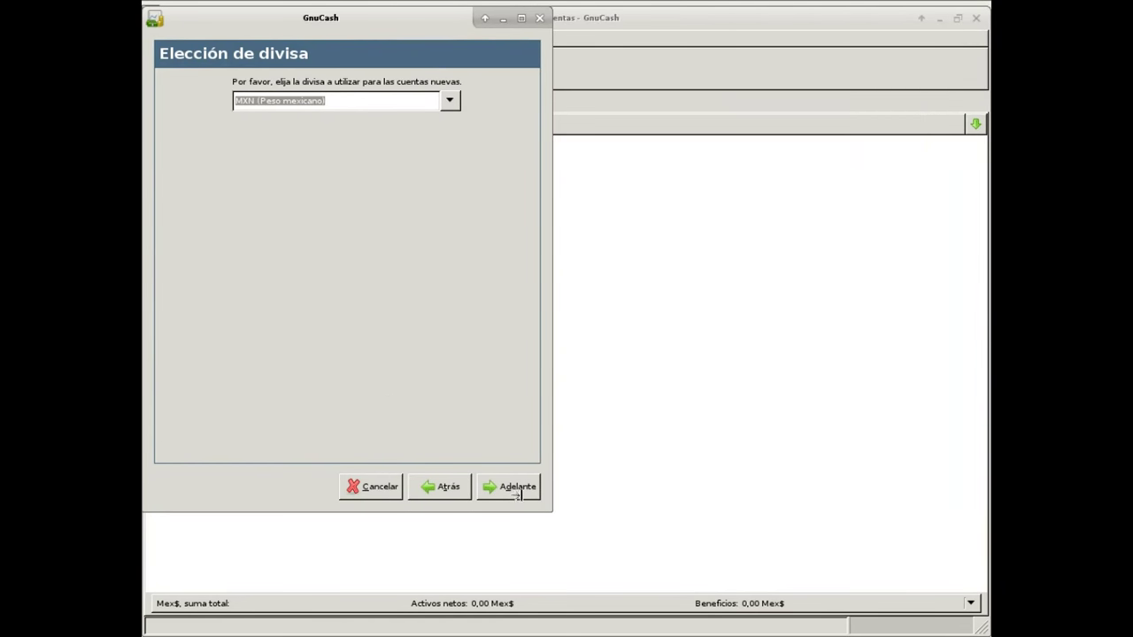
key("Return")
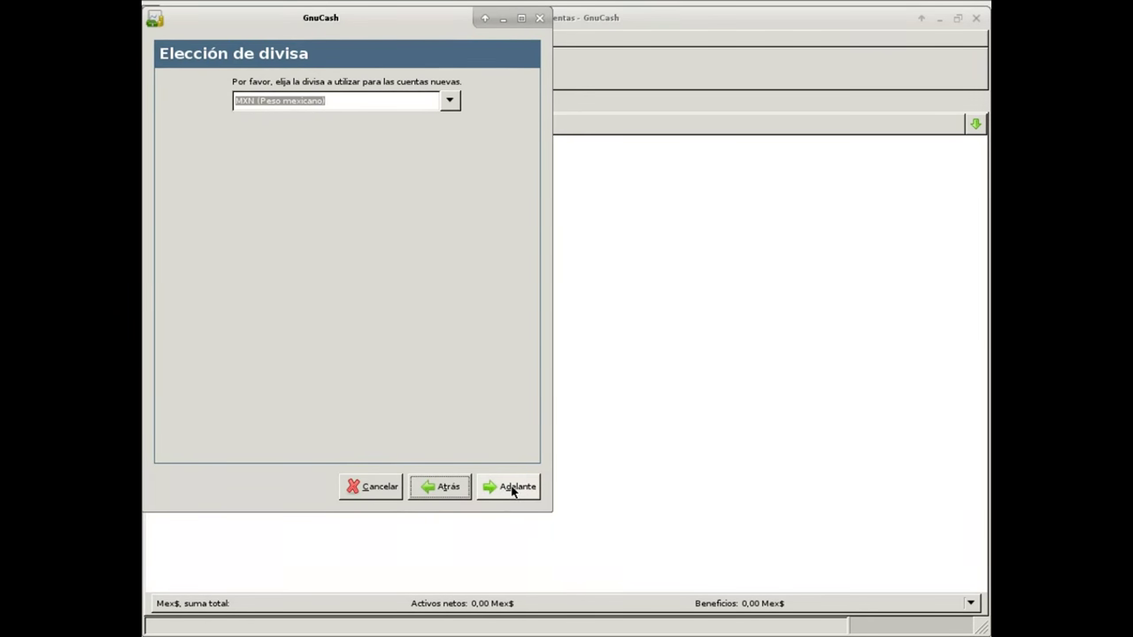
- Advance past the currency page, move the assistant nearer the middle of the accounts window, and accept the default new book options
left_click(513, 492)
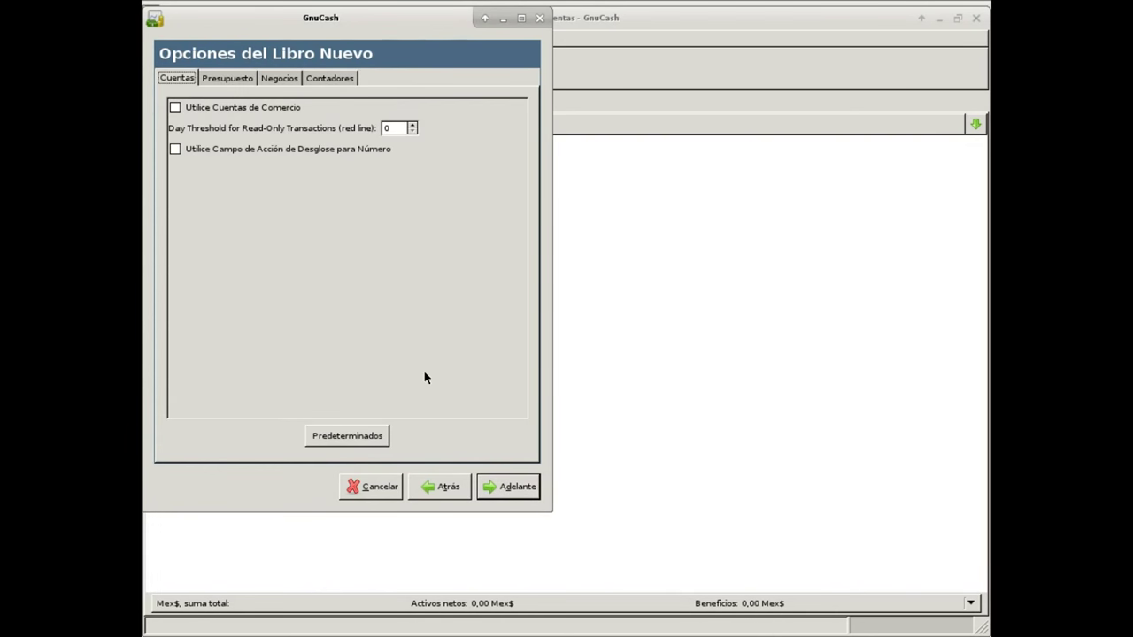
left_click_drag(442, 20, 529, 44)
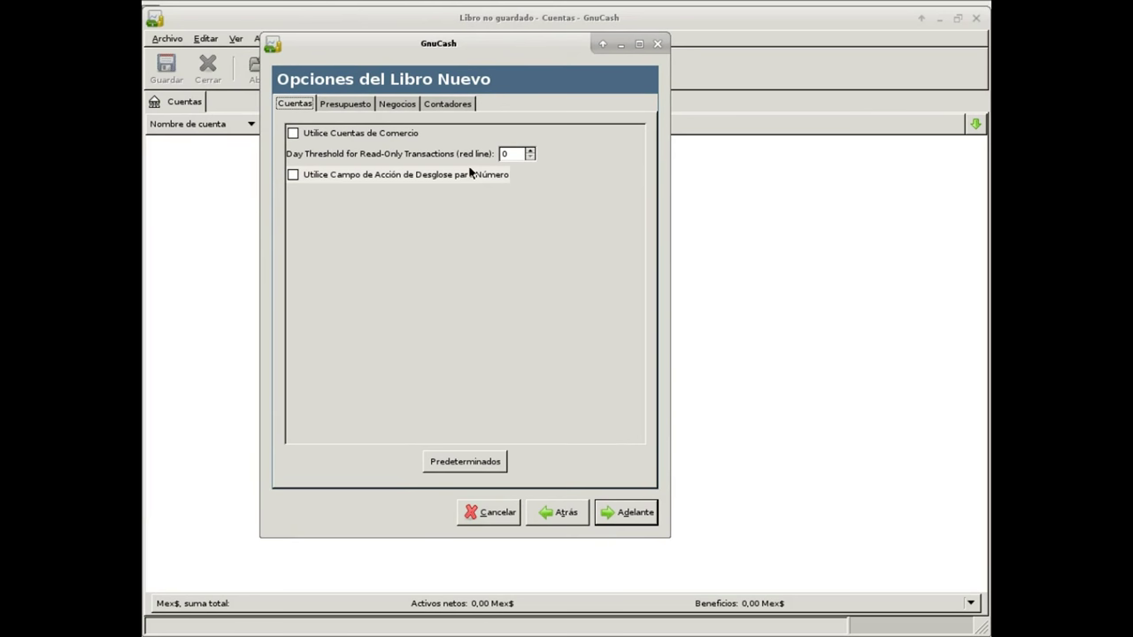
left_click(617, 513)
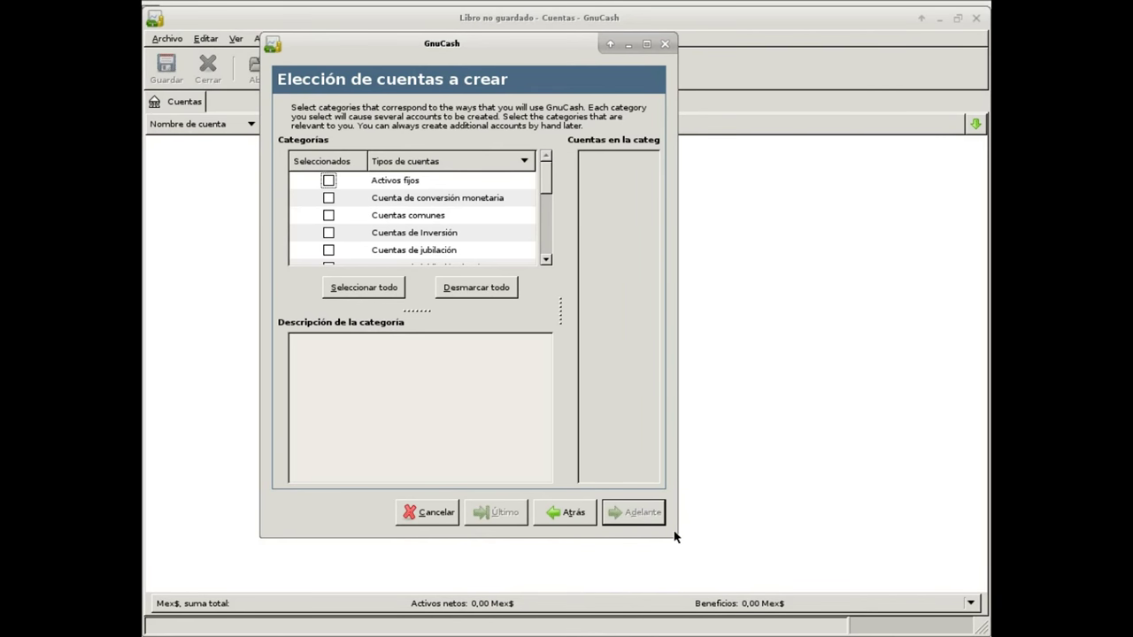
- Enlarge the assistant window and select the Cuentas comunes category for creation, reviewing the accounts it contains
left_click_drag(676, 537, 966, 585)
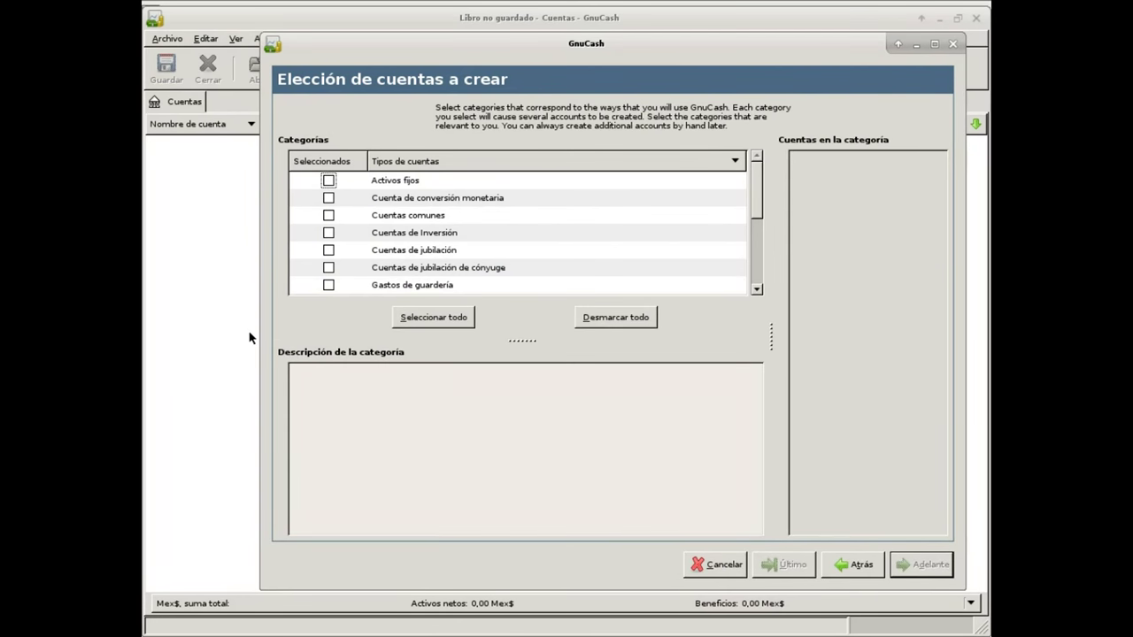
left_click_drag(262, 330, 185, 334)
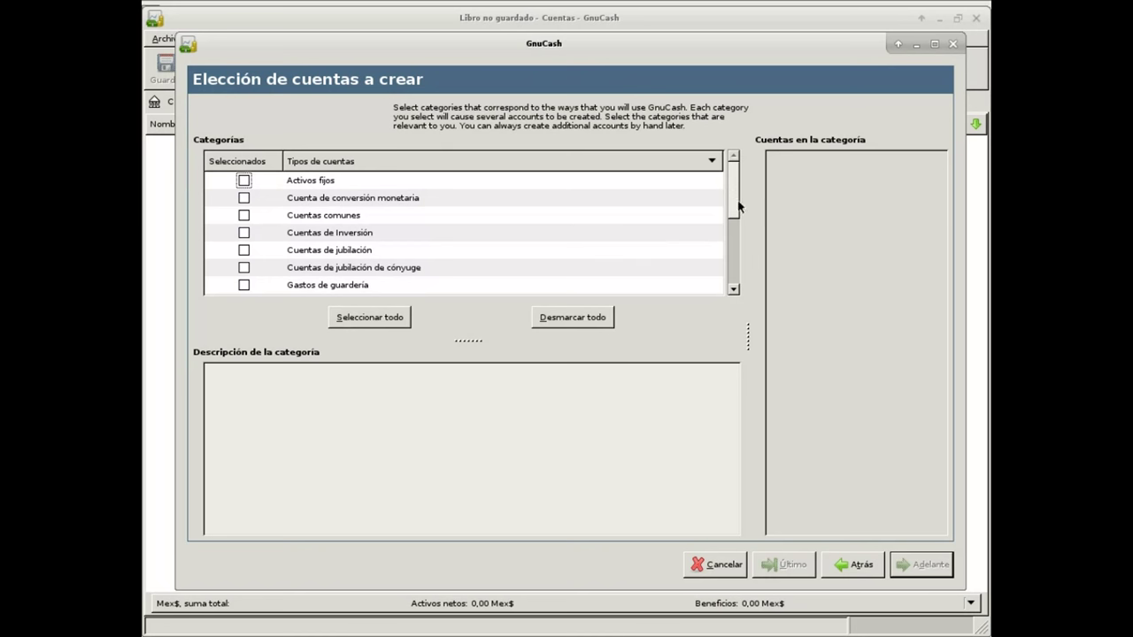
mouse_move(731, 202)
left_mouse_down()
mouse_move(731, 260)
mouse_move(741, 203)
left_mouse_up()
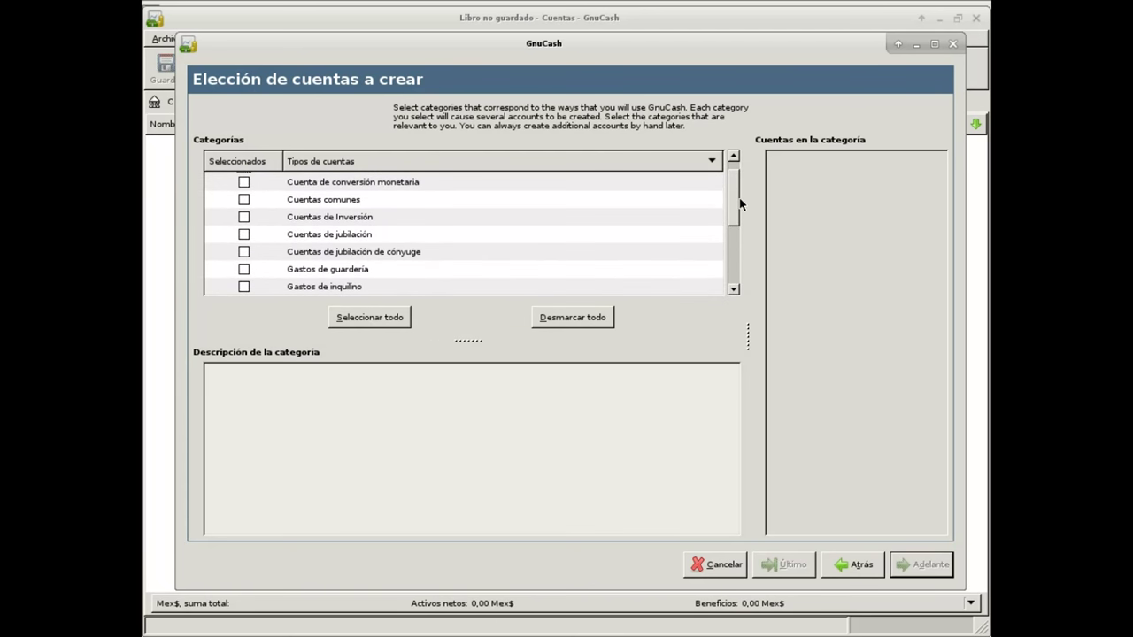
left_click(244, 200)
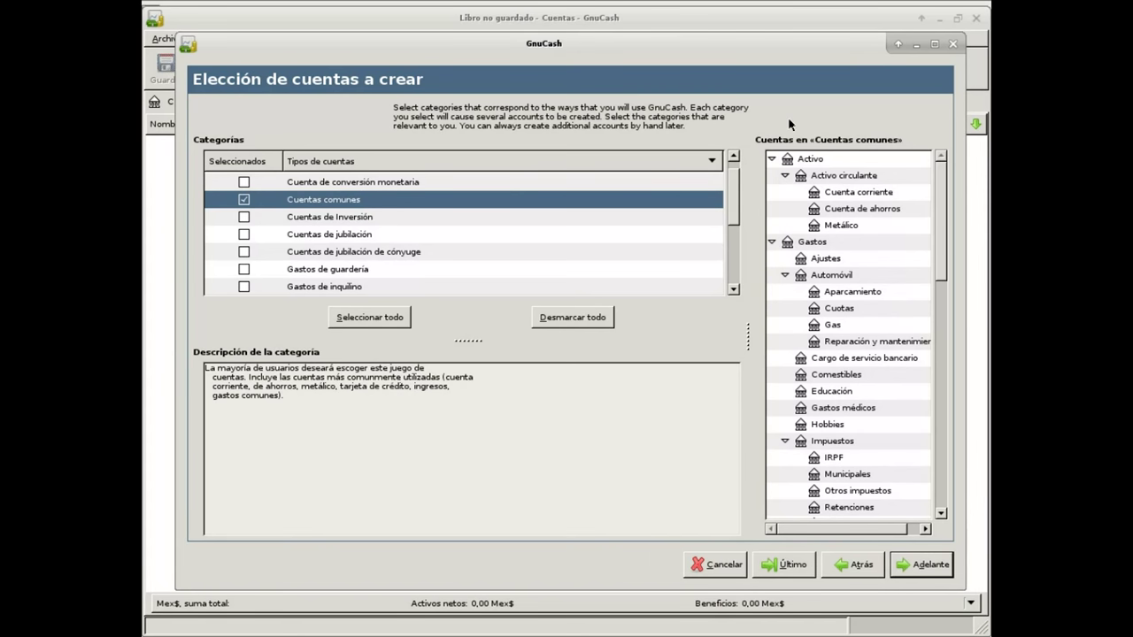
left_click_drag(946, 241, 944, 296)
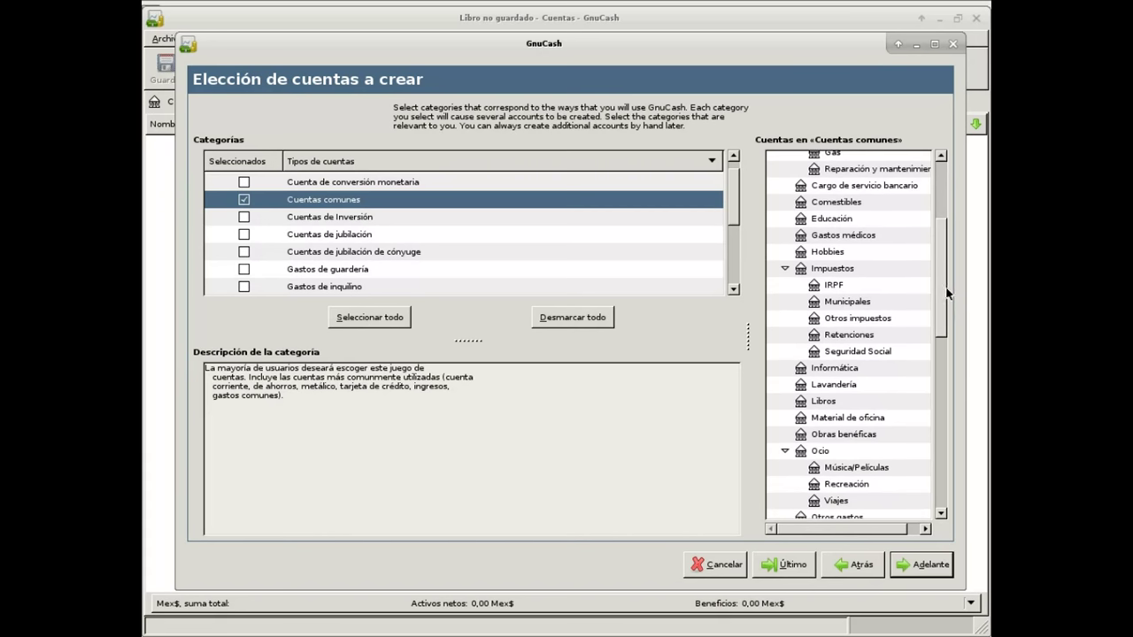
- Accept the selected accounts without renaming or opening balances and apply the assistant to create them
left_click(912, 571)
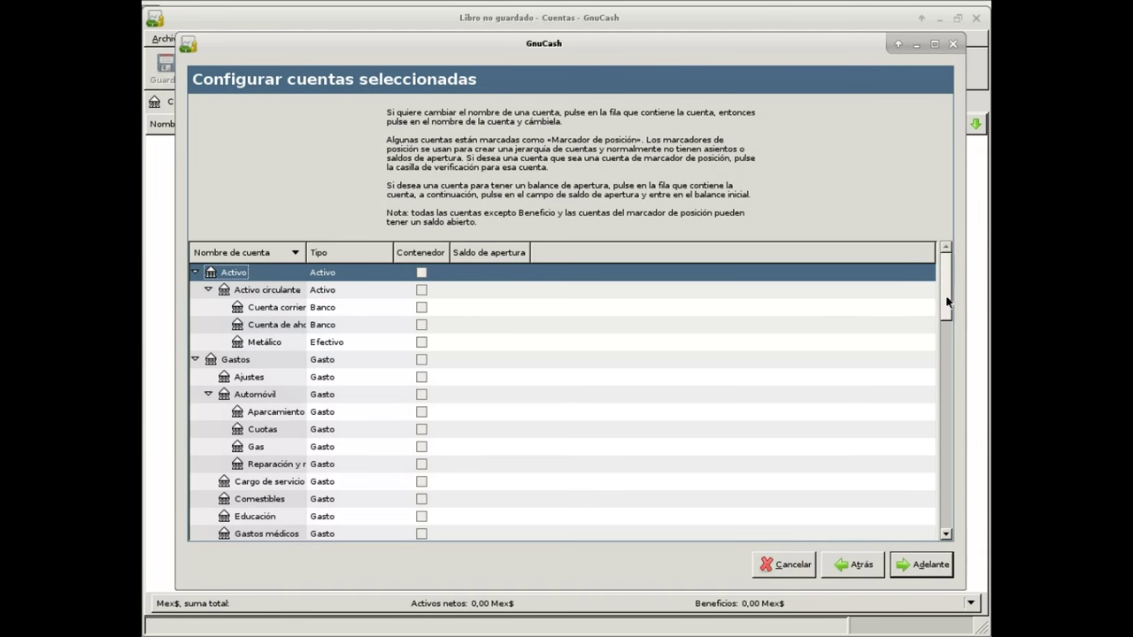
left_click_drag(945, 301, 944, 406)
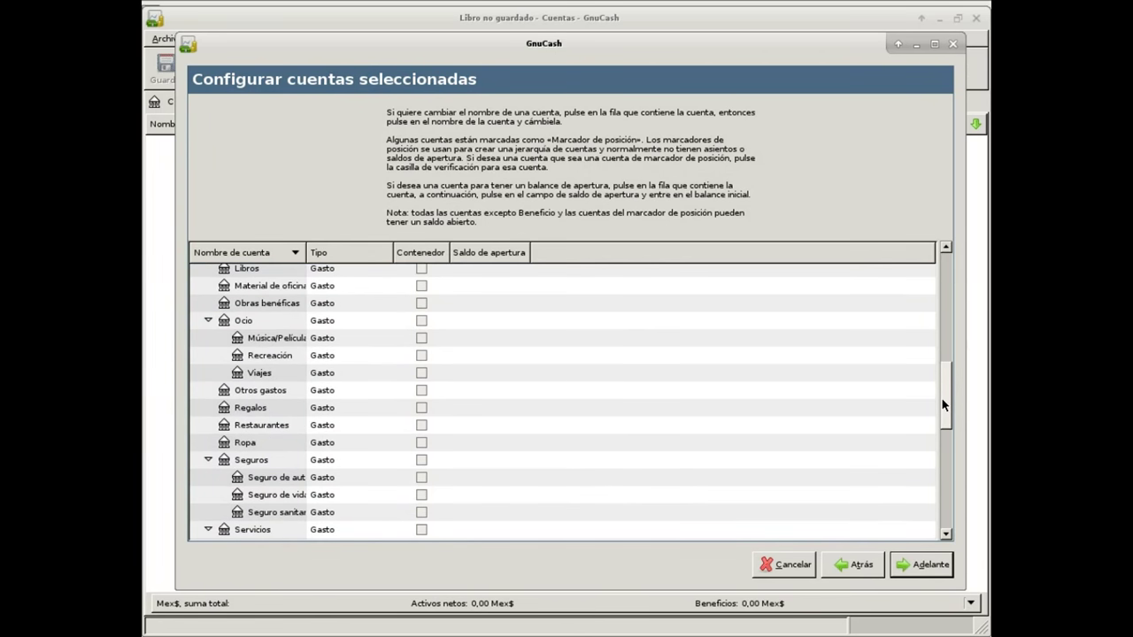
left_click(903, 567)
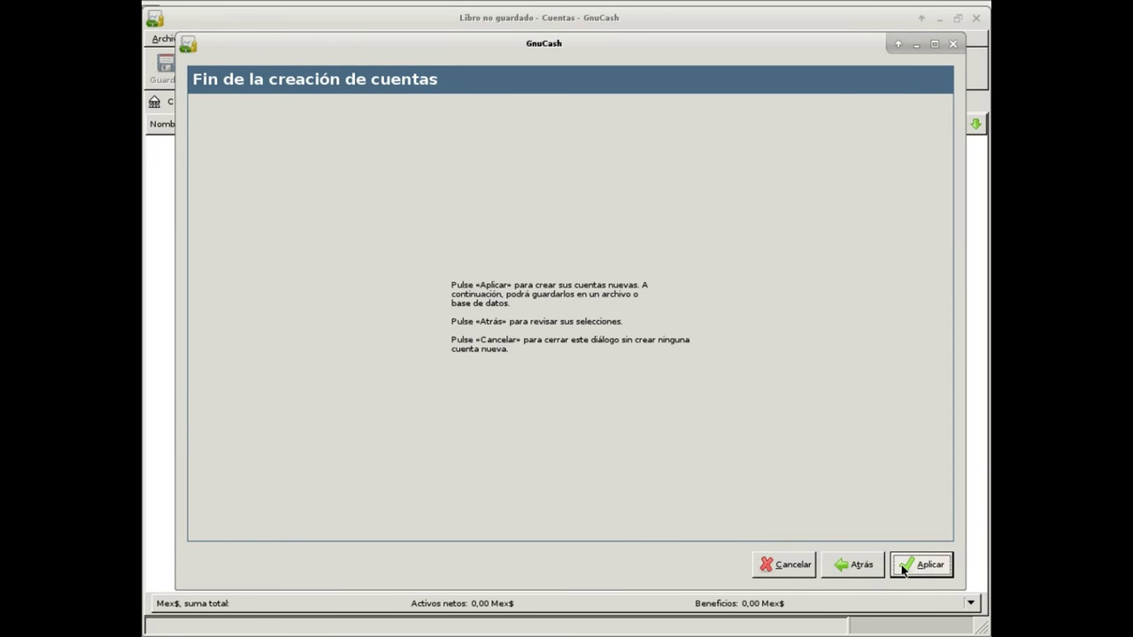
left_click(903, 567)
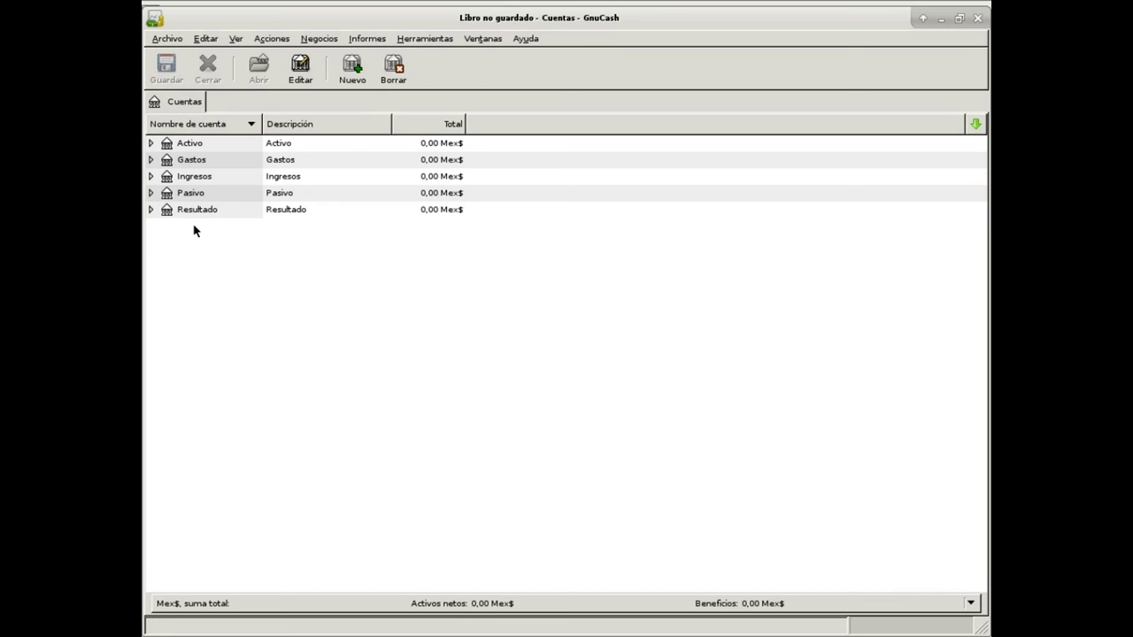
- Switch to Iceweasel and go back through the GnuCash wiki and documentation pages to the GnuCash.org home page
key("alt+Tab")
key("alt+Tab")
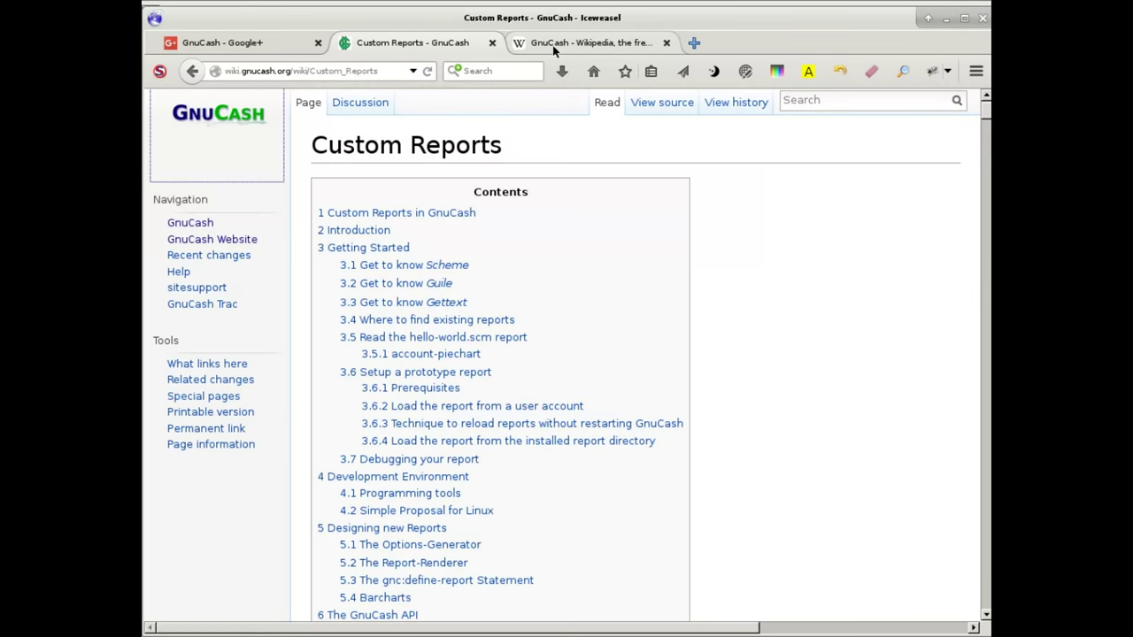
left_click(192, 72)
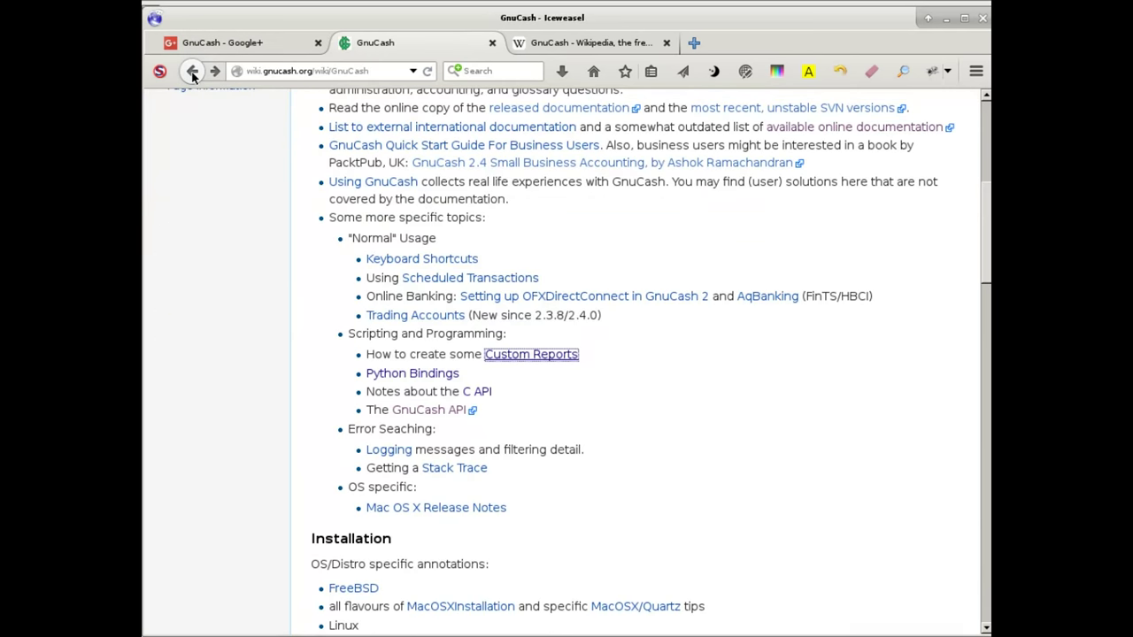
left_click(192, 72)
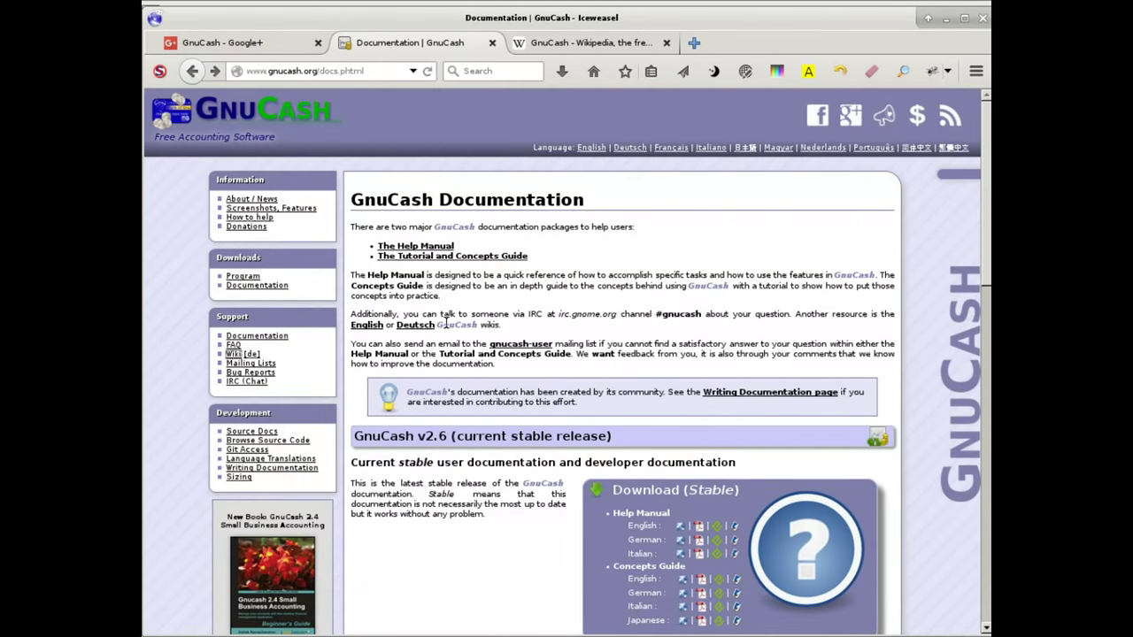
scroll(447, 323, "down", 1)
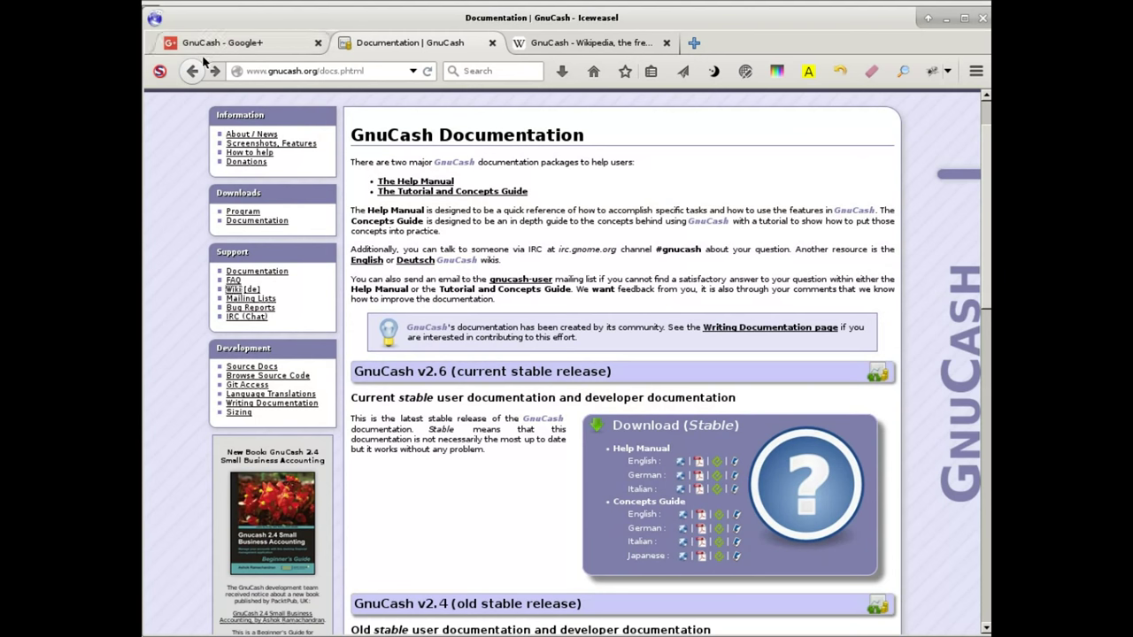
left_click(191, 72)
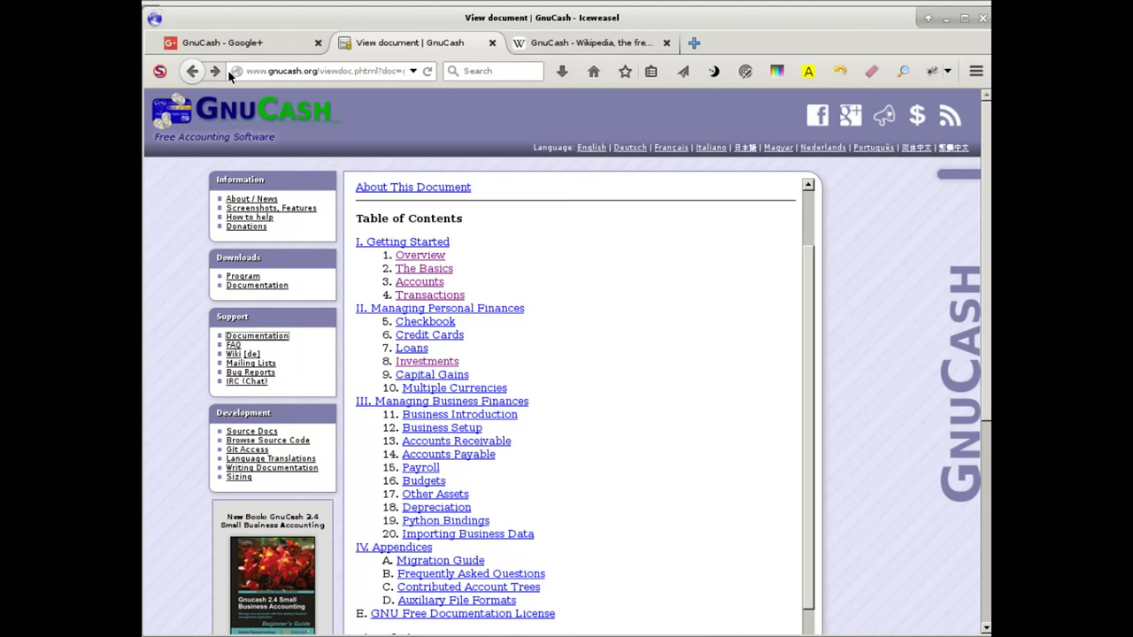
left_click(193, 71)
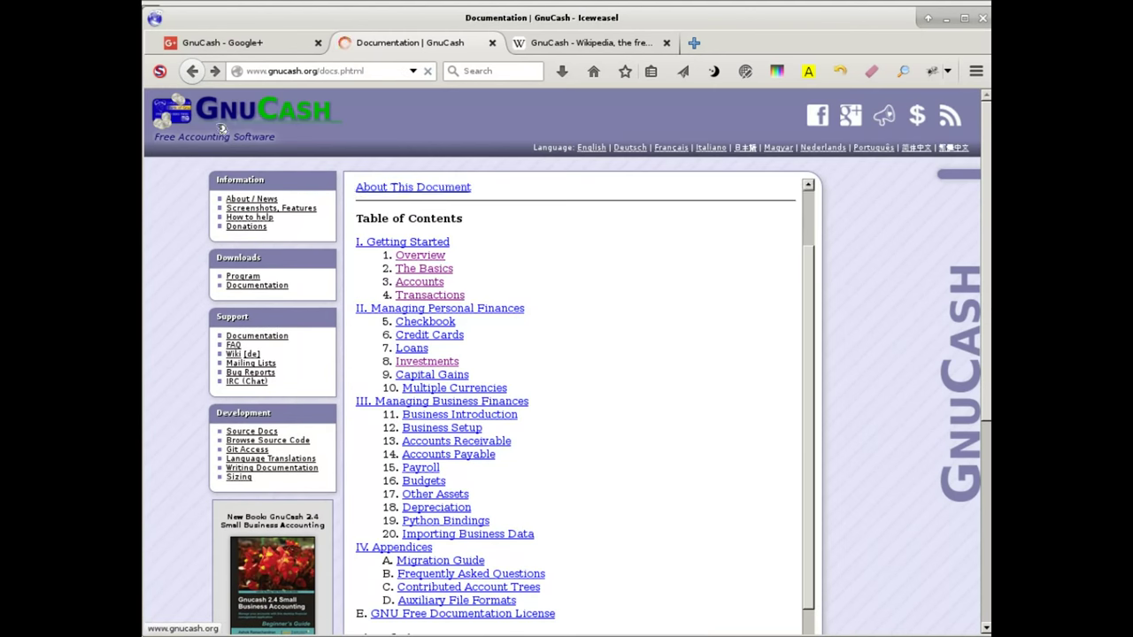
left_click(193, 72)
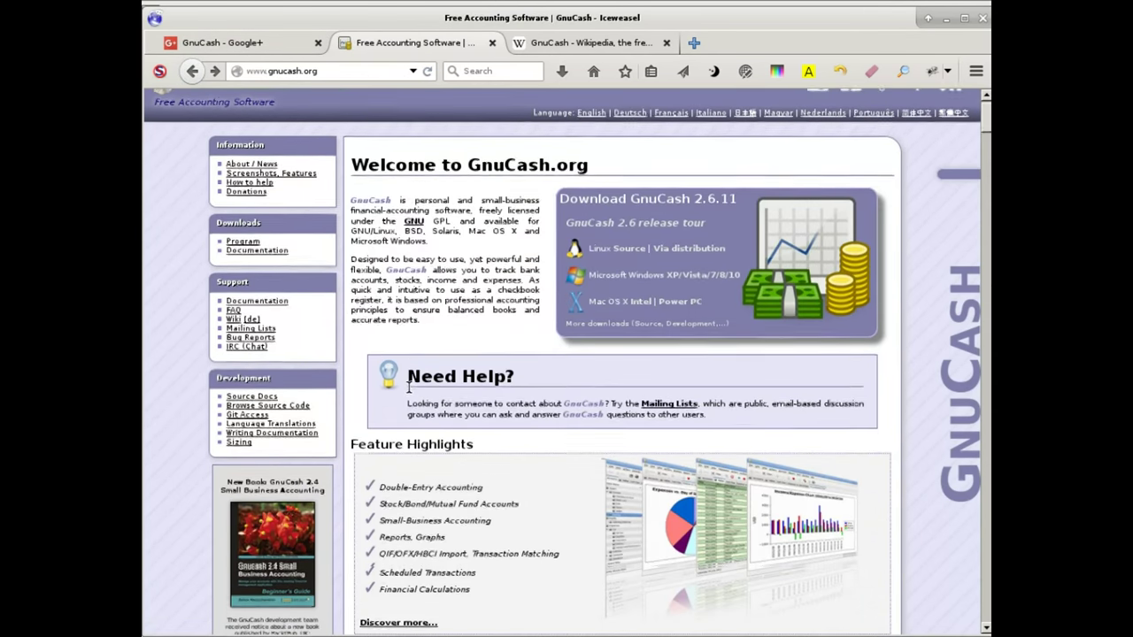
- Examine the News section of the GnuCash home page for the 2.6.11 release announcement
scroll(410, 392, "down", 3)
scroll(410, 392, "down", 15)
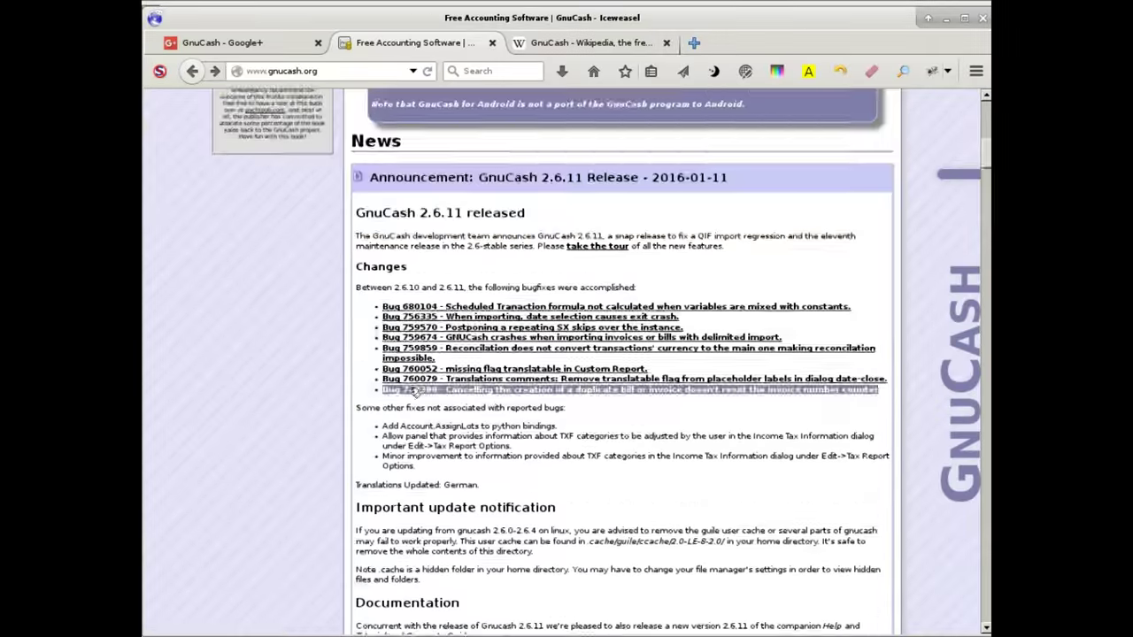
scroll(408, 387, "down", 3)
scroll(408, 387, "up", 4)
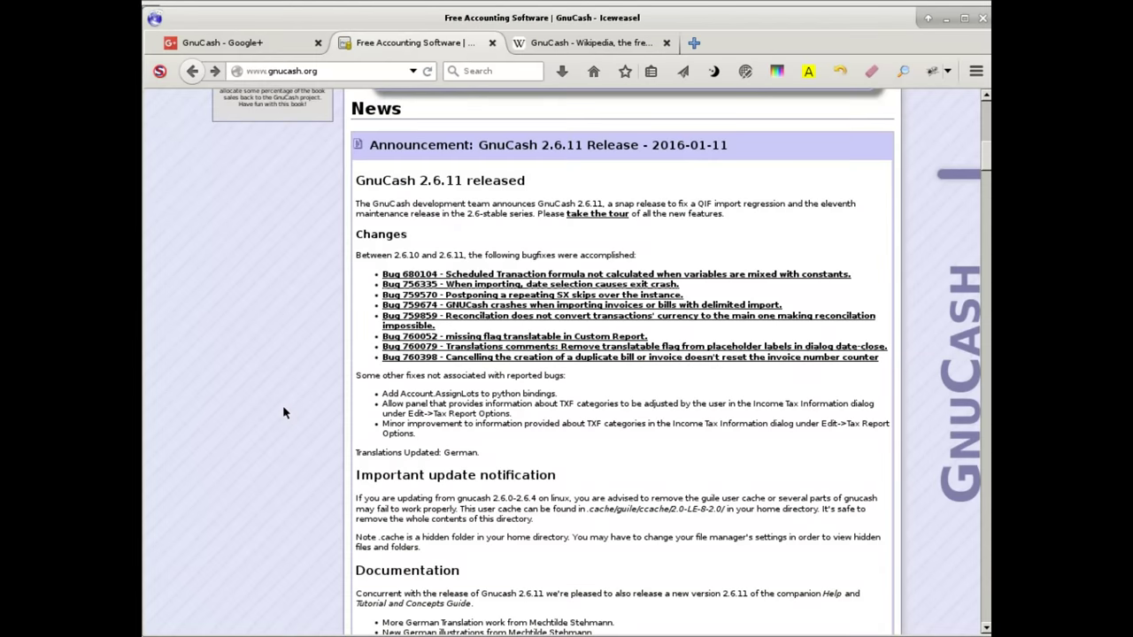
- Return to the top of the GnuCash home page and open its Screenshots, Features page to view the main features
scroll(285, 392, "up", 5)
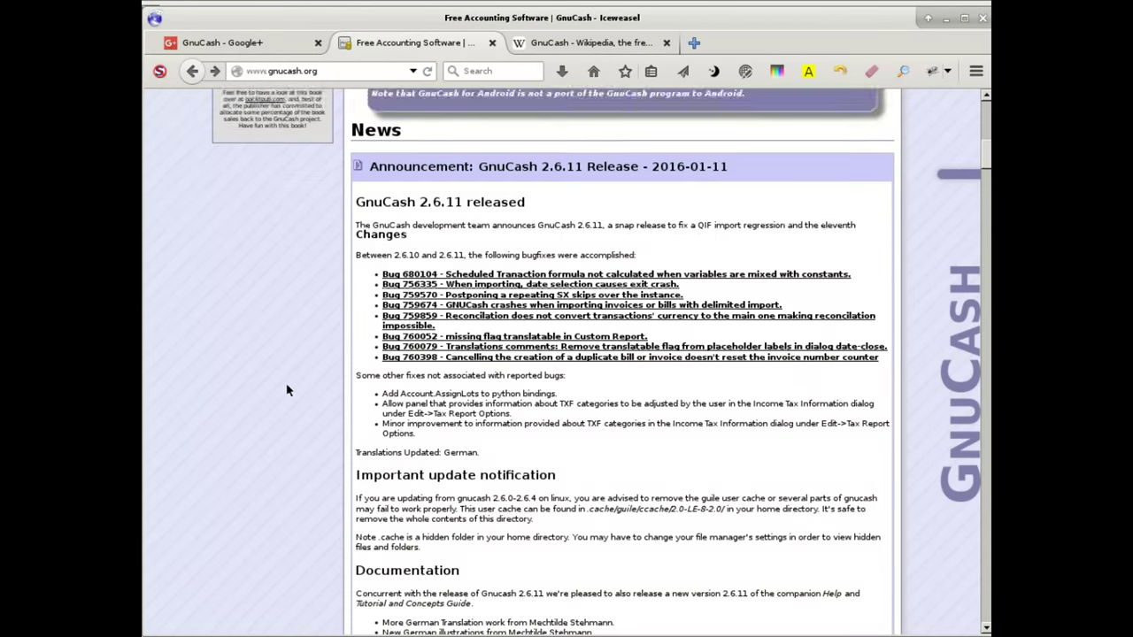
scroll(283, 328, "up", 5)
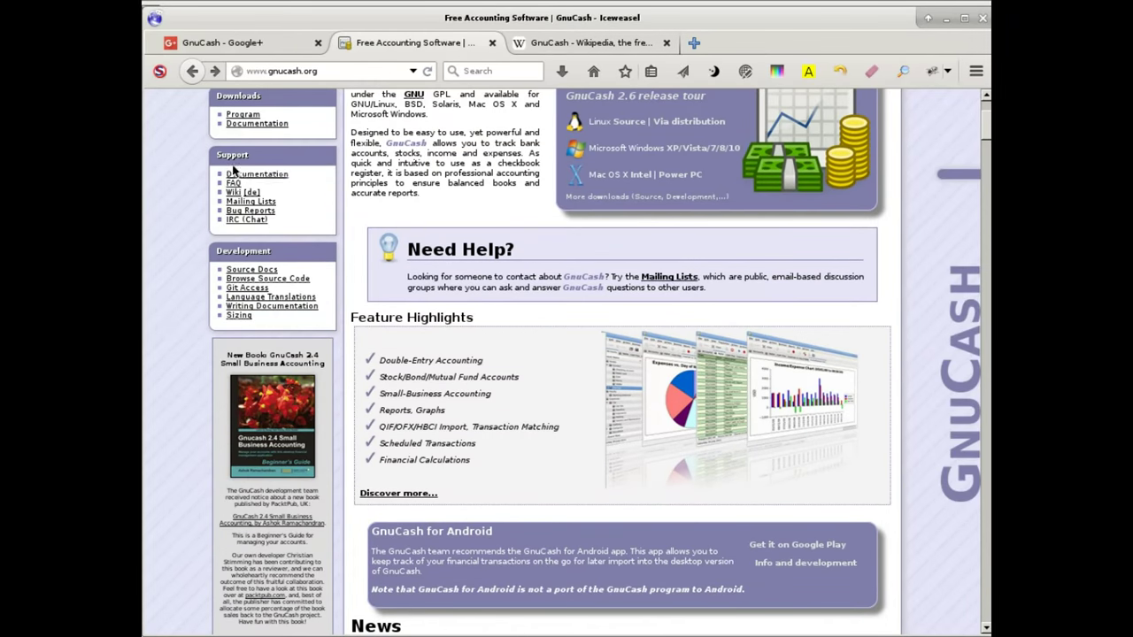
scroll(250, 177, "up", 3)
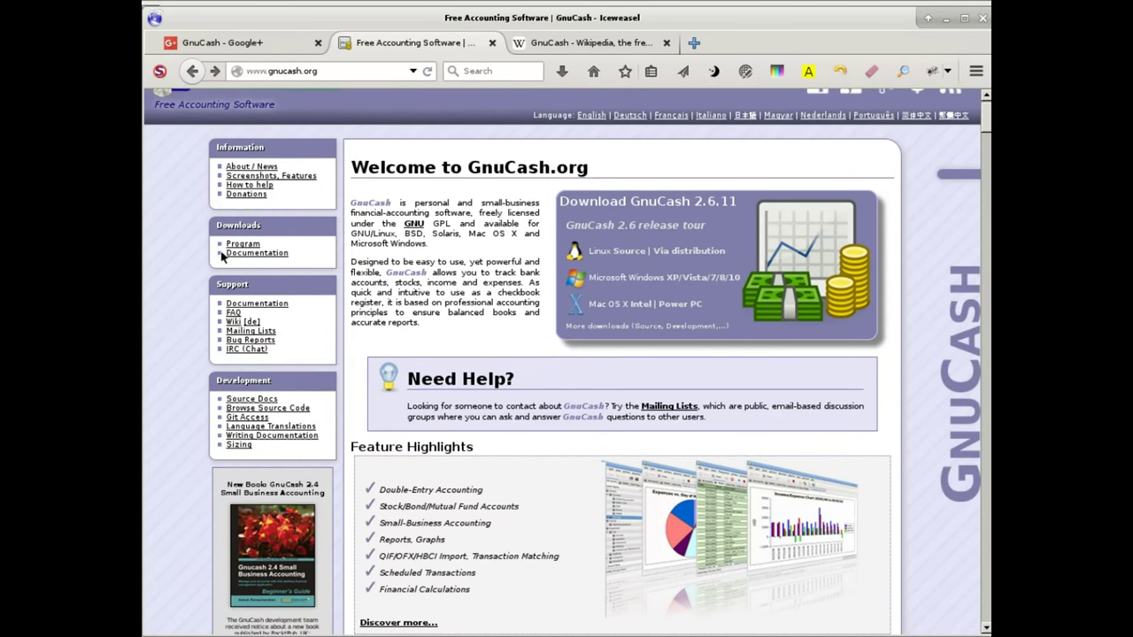
left_click(254, 180)
scroll(366, 539, "down", 1)
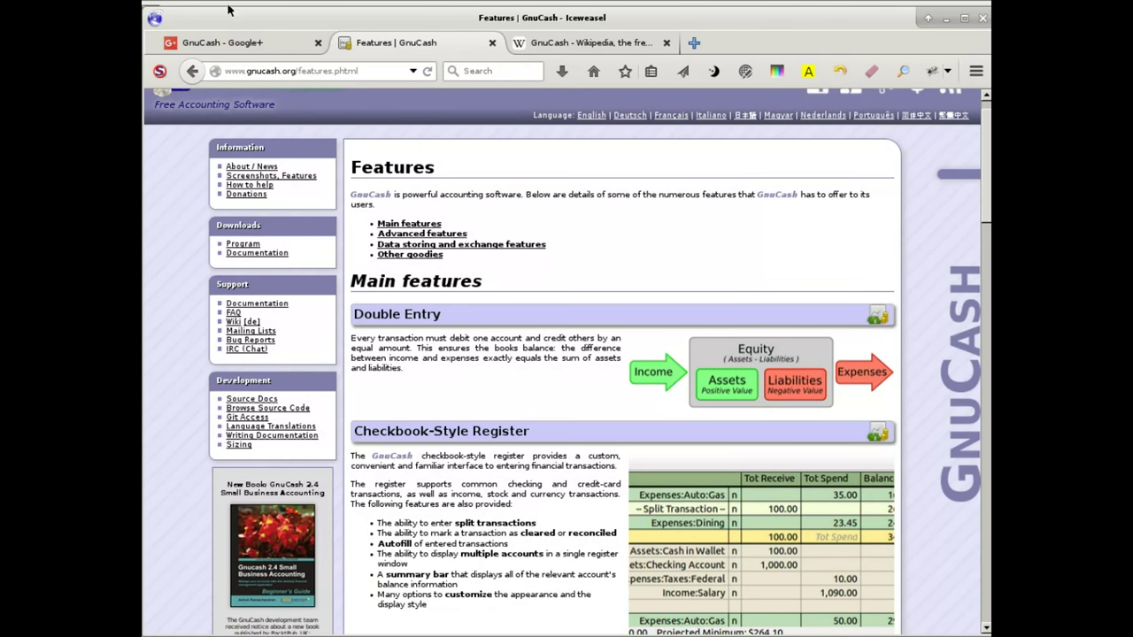
- Switch to GnuCash and go over the top-level accounts Gastos, Ingresos and Resultado in the account list
key("alt+Tab")
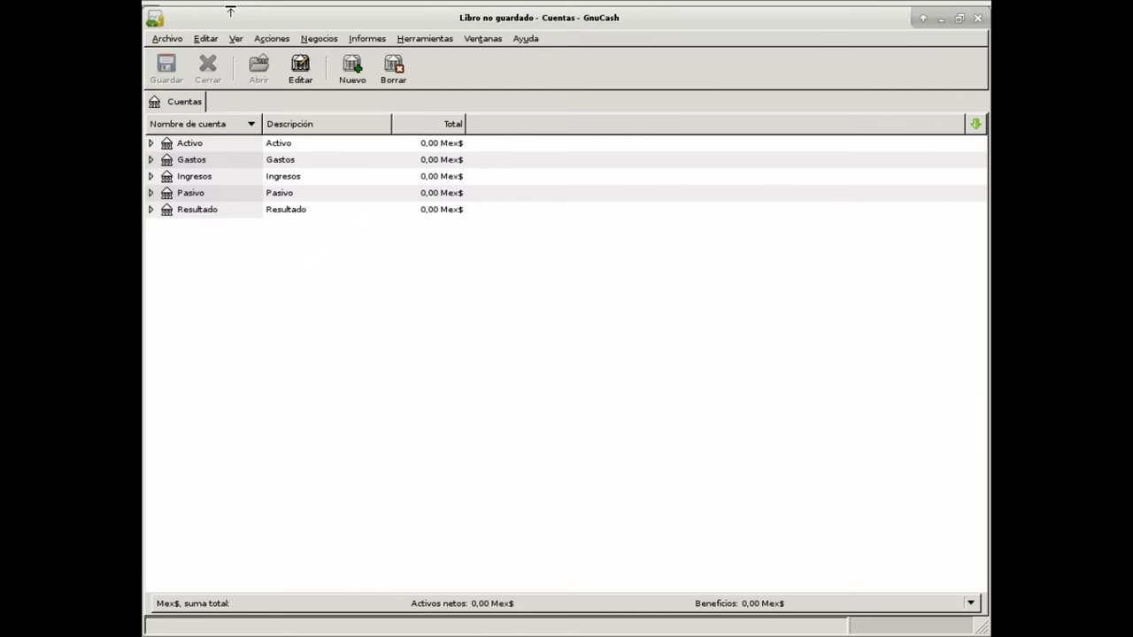
left_click(190, 162)
left_click(191, 177)
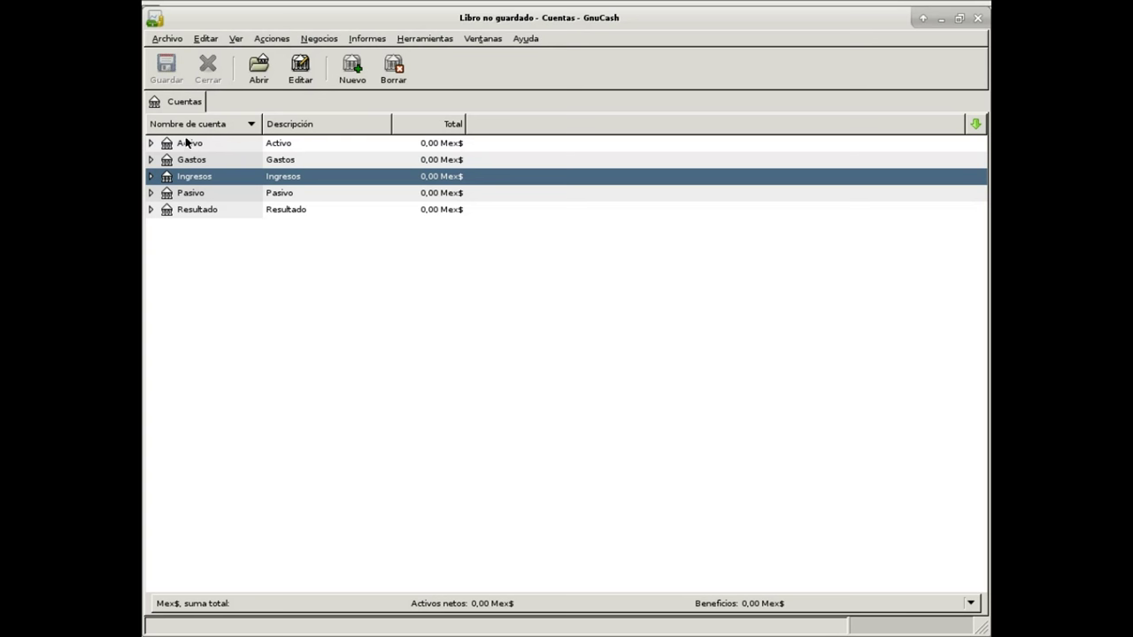
left_click(186, 210)
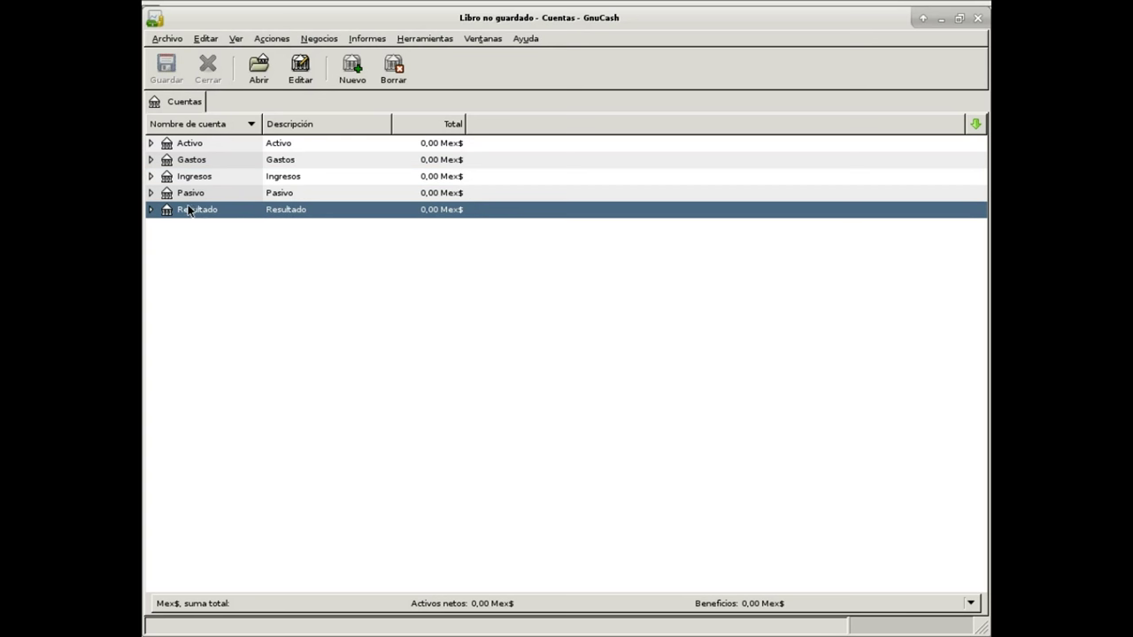
- Expand Activo and Activo circulante, widen the account name column, and go over the Cuenta corriente, Cuenta de ahorros and Metálico subaccounts
left_click(152, 143)
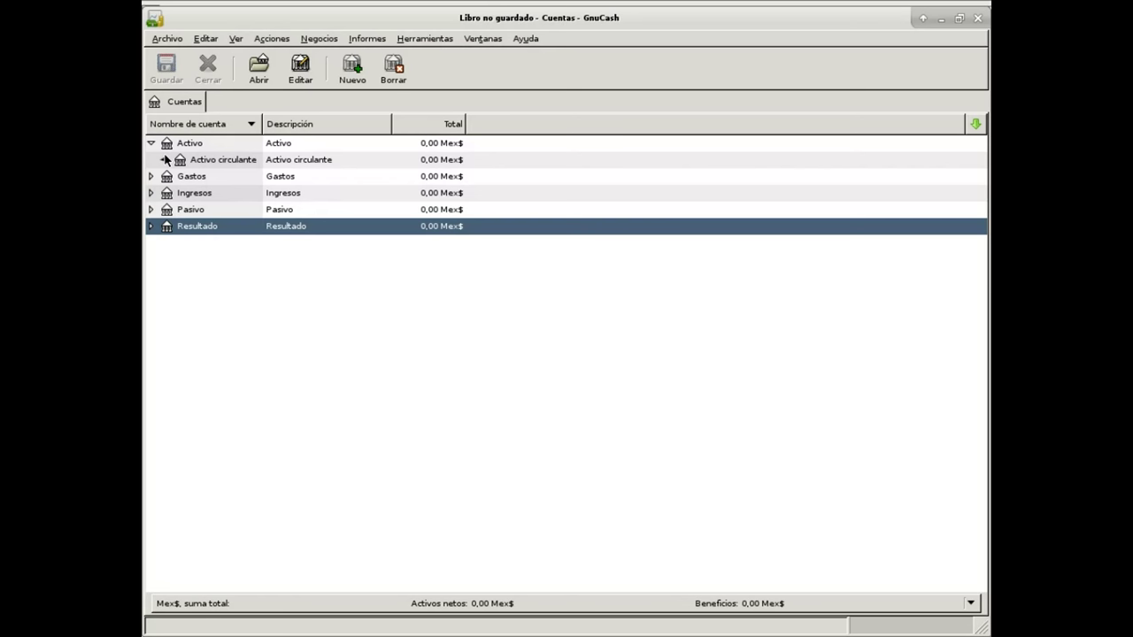
left_click(164, 160)
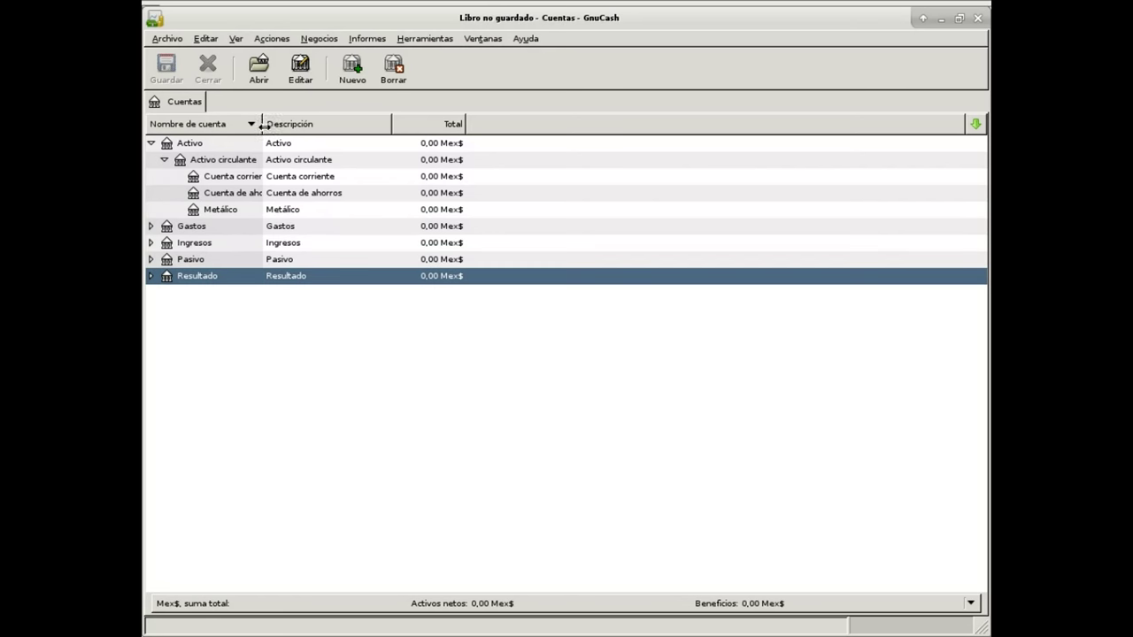
left_click_drag(262, 124, 299, 124)
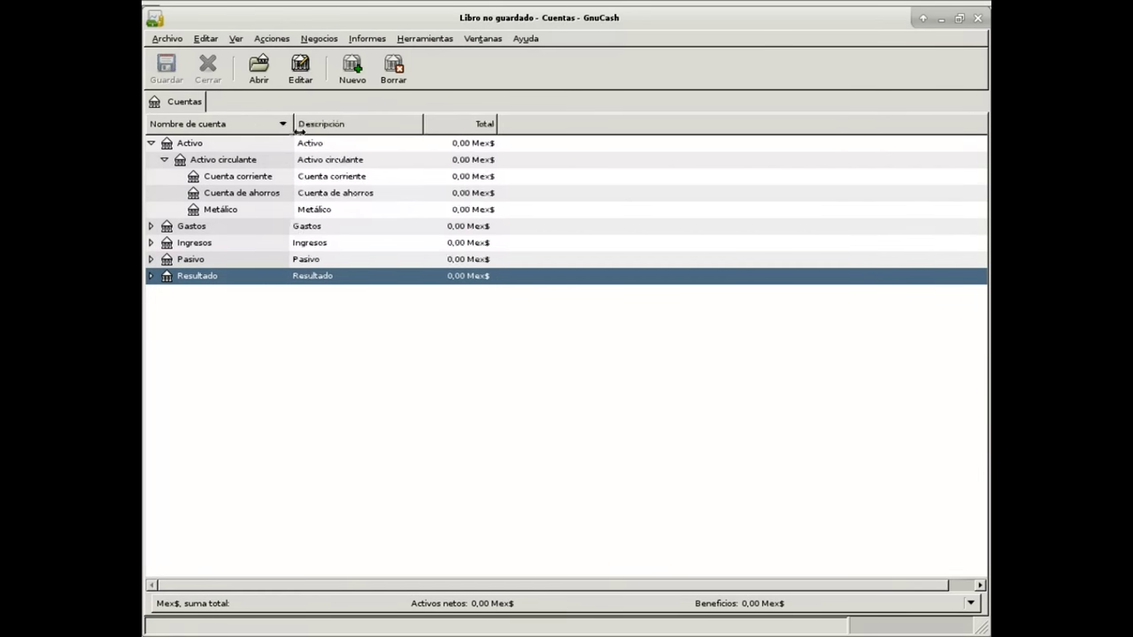
left_click(237, 181)
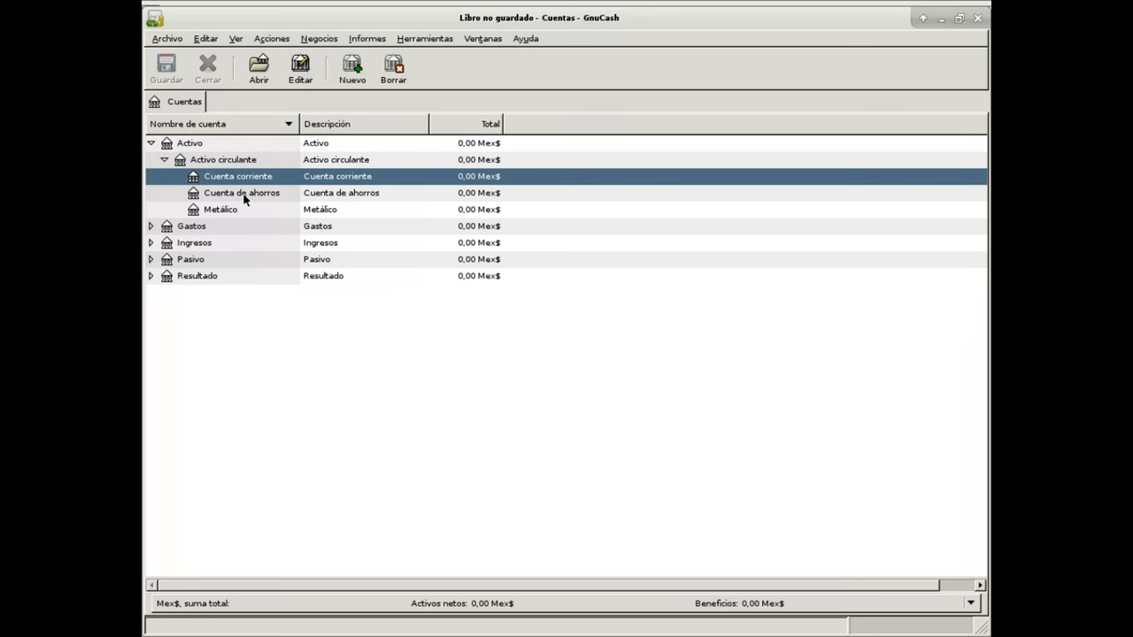
left_click(240, 198)
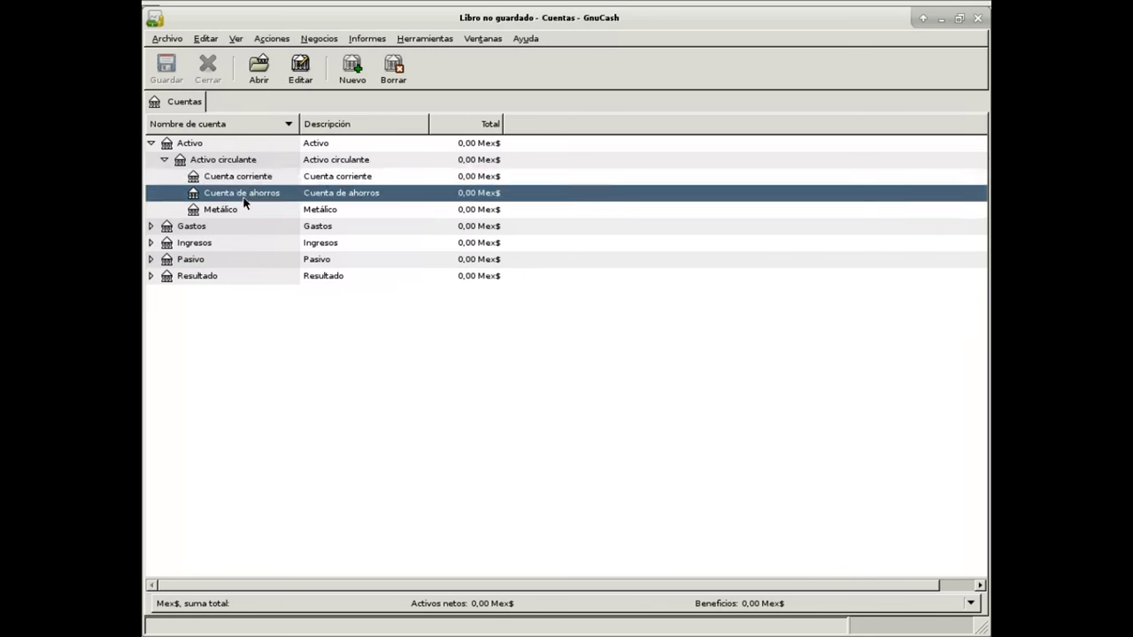
left_click(217, 214)
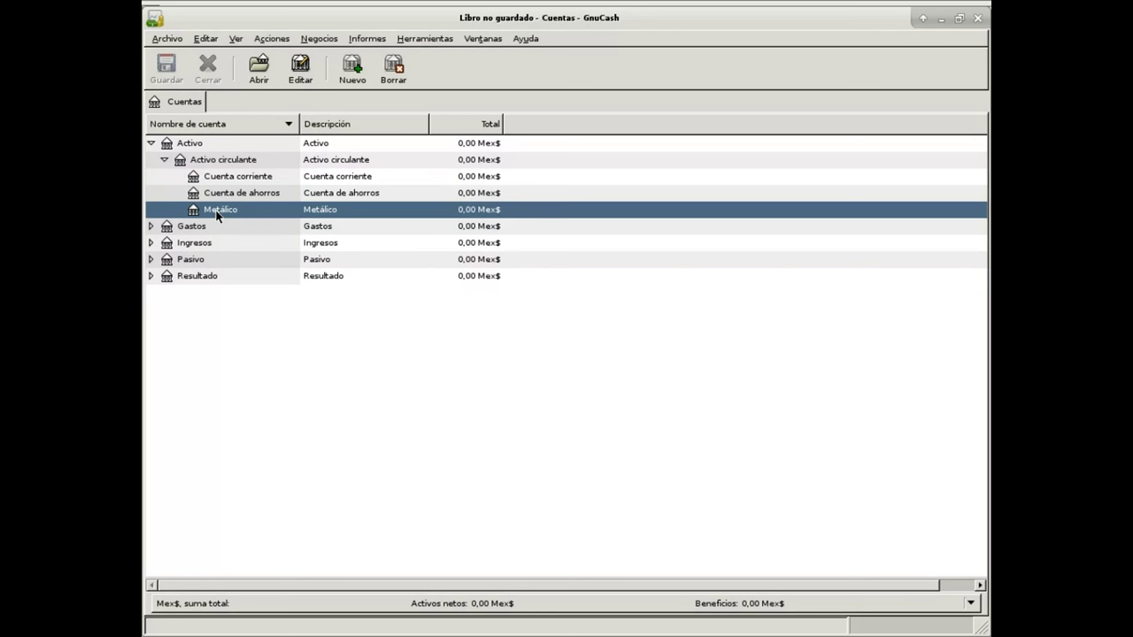
- Expand the Resultado account and open the register of its Balances de apertura subaccount
left_click(150, 276)
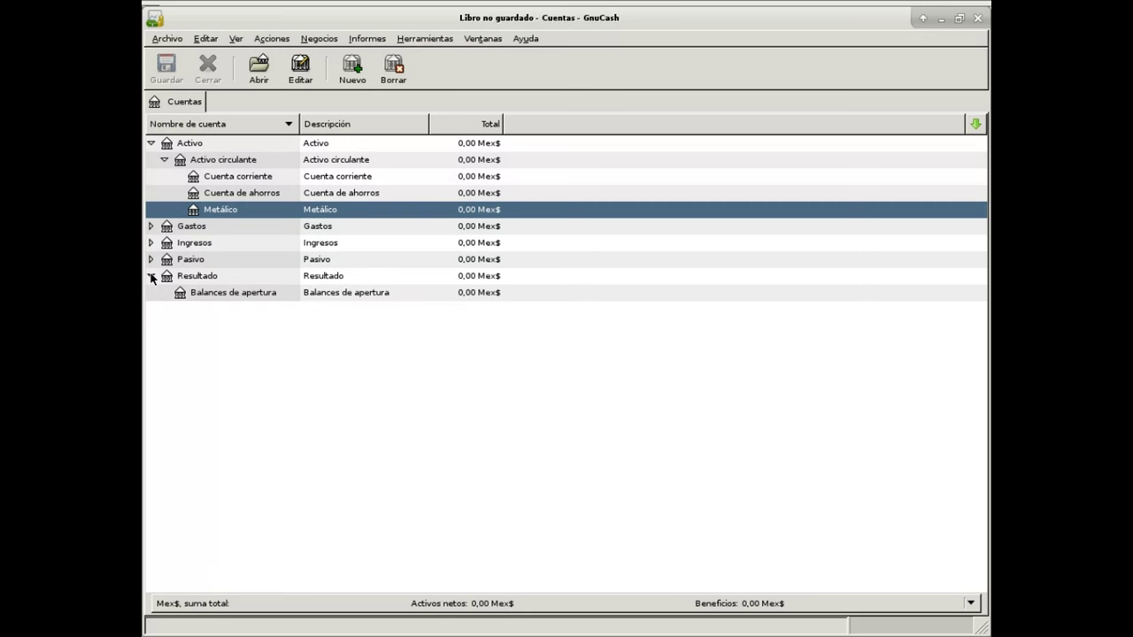
left_click(212, 303)
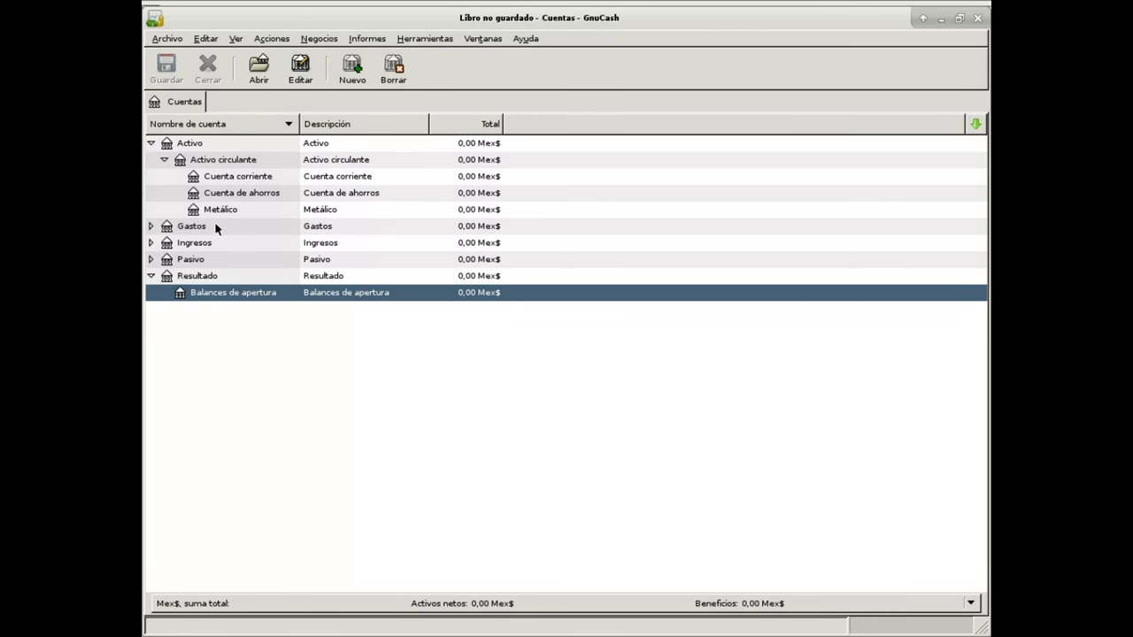
double_click(221, 295)
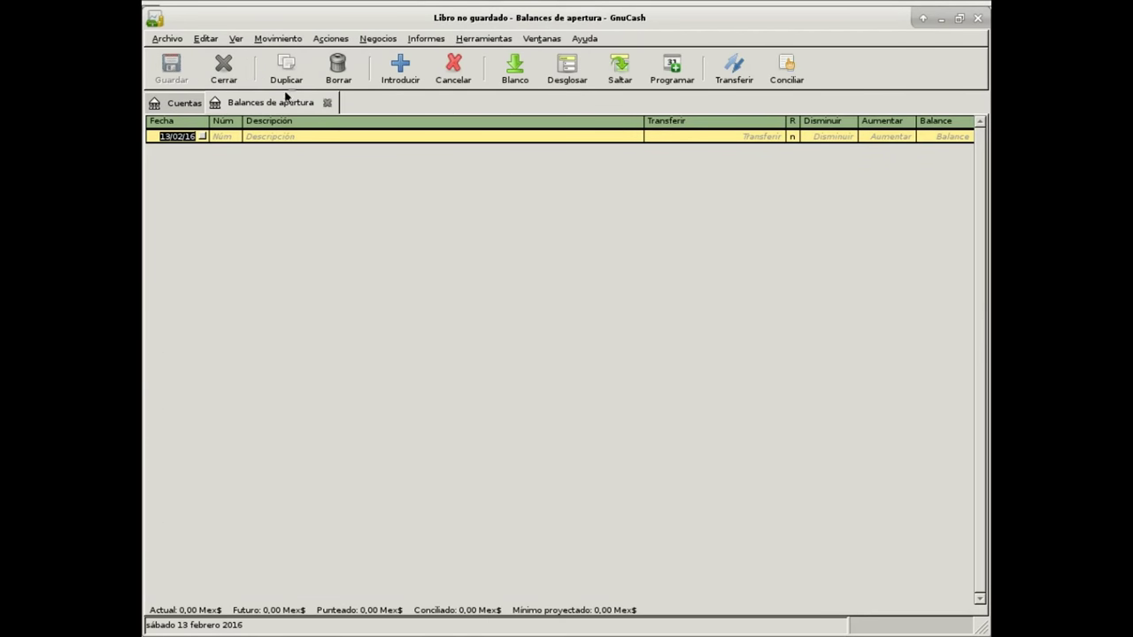
- Date the blank transaction 01/02/16 and give it the description Inicial
left_click(202, 136)
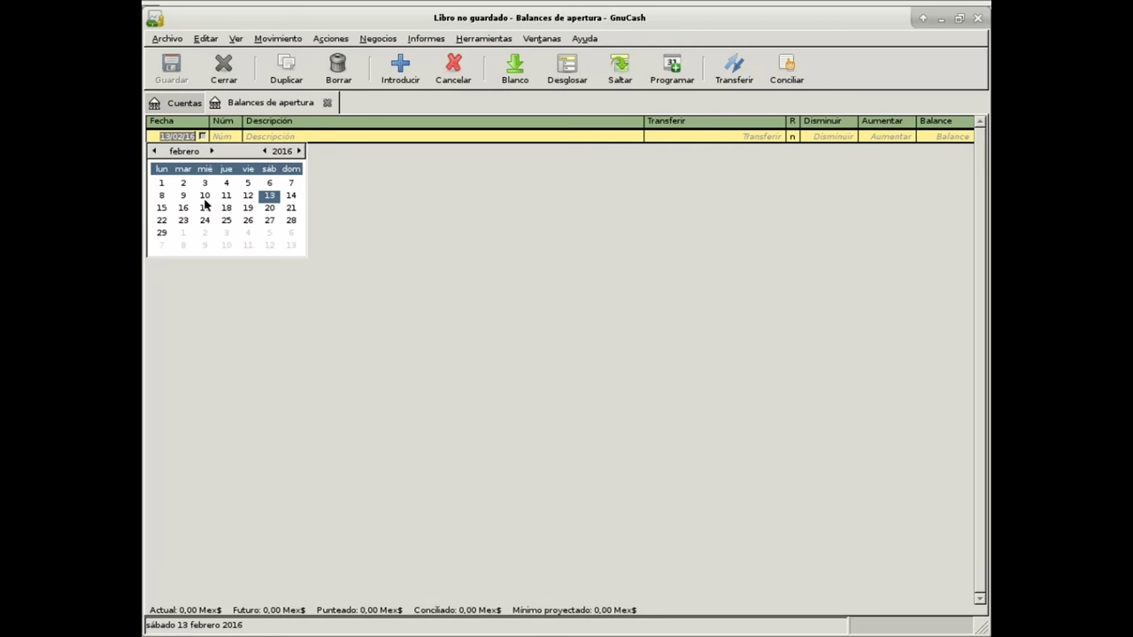
left_click(162, 183)
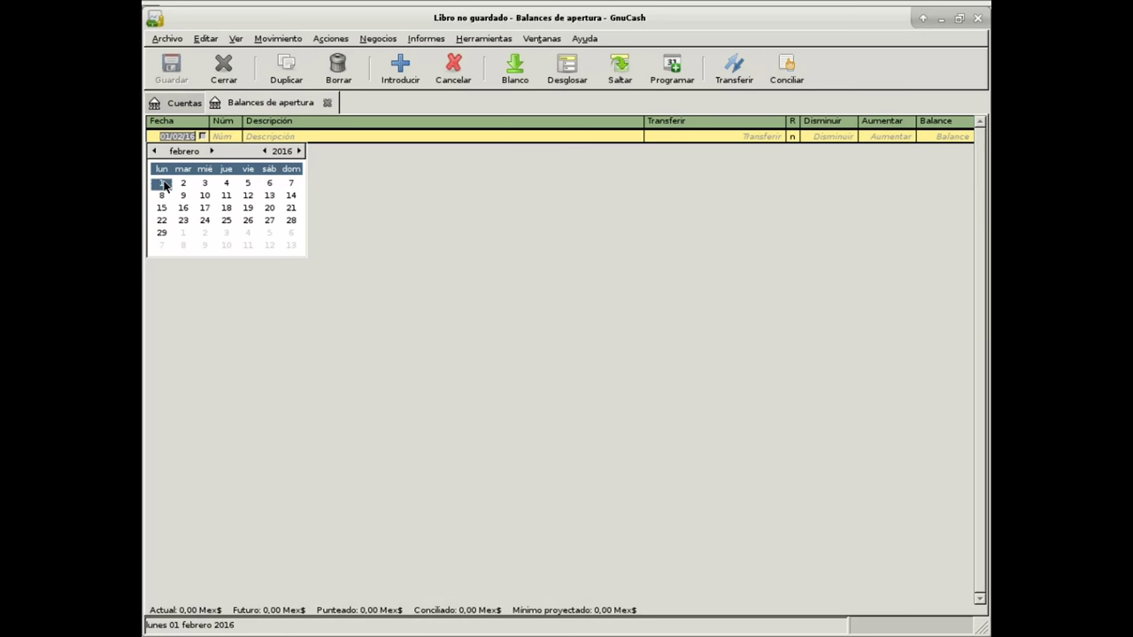
double_click(163, 184)
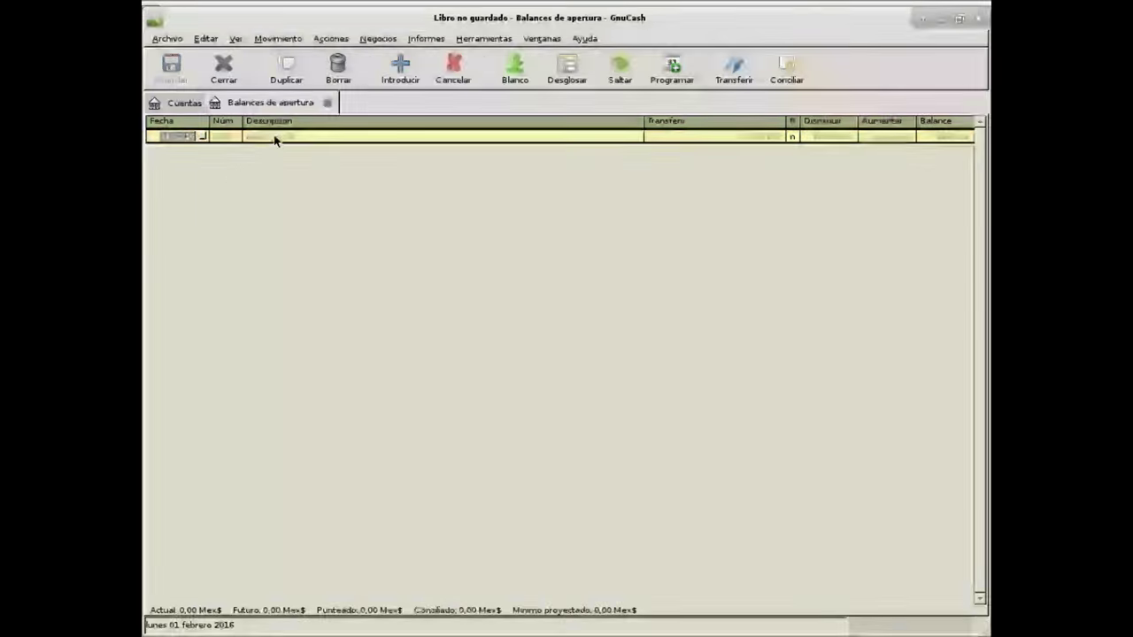
left_click(276, 138)
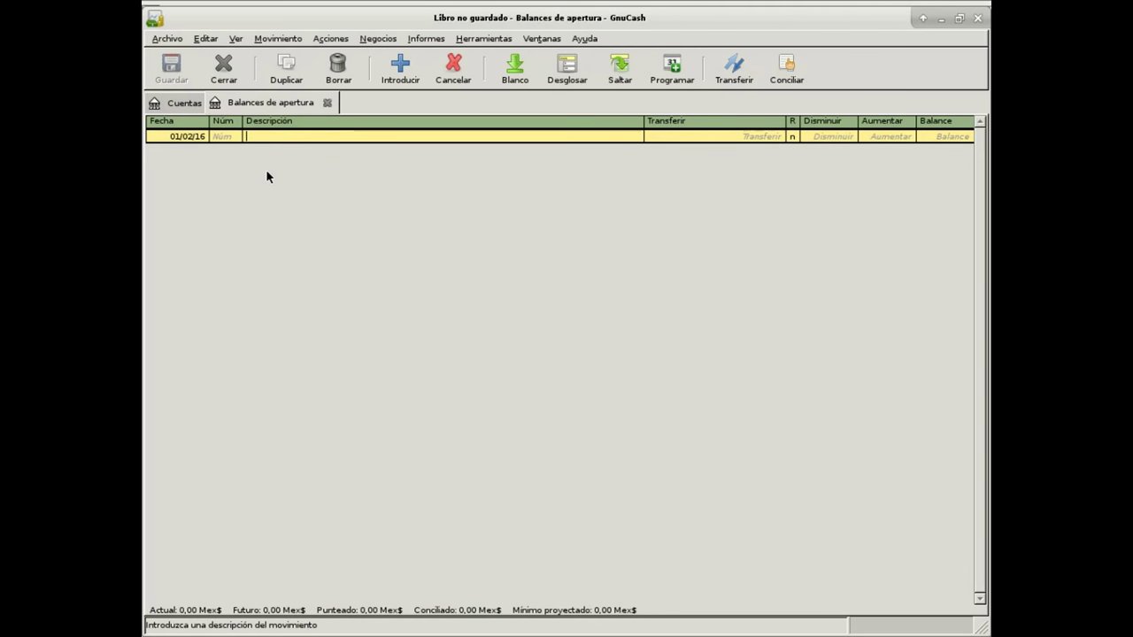
type("IN")
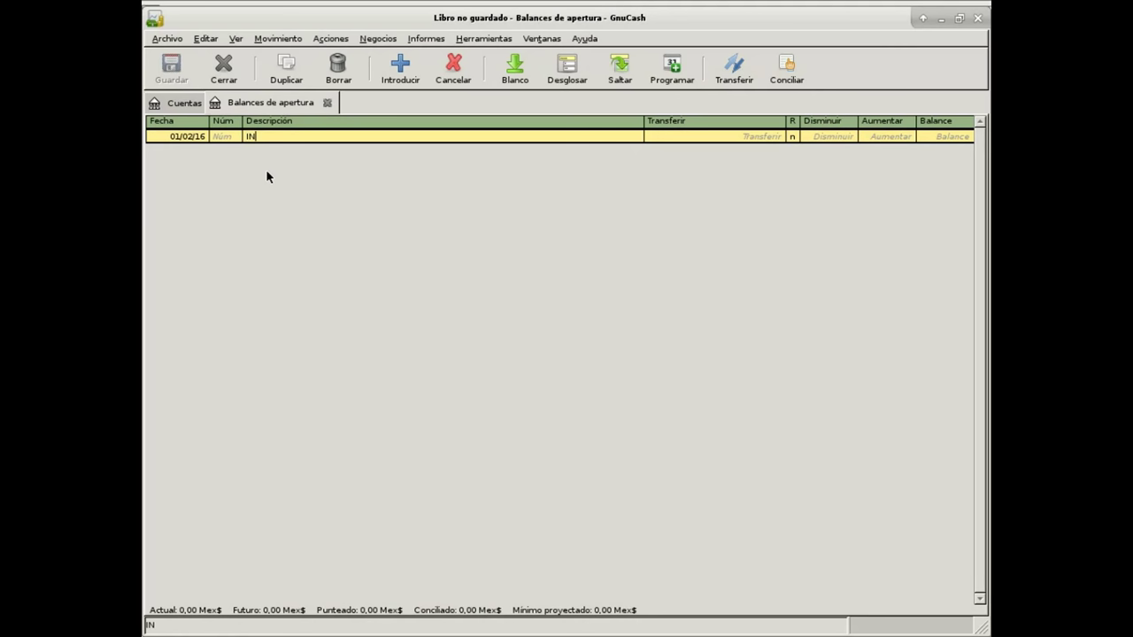
key("BackSpace")
type("niial")
key("BackSpace")
key("BackSpace")
type("cial")
- Set the transaction's transfer account to Activo:Activo circulante:Metálico
left_click(659, 144)
type("Activo")
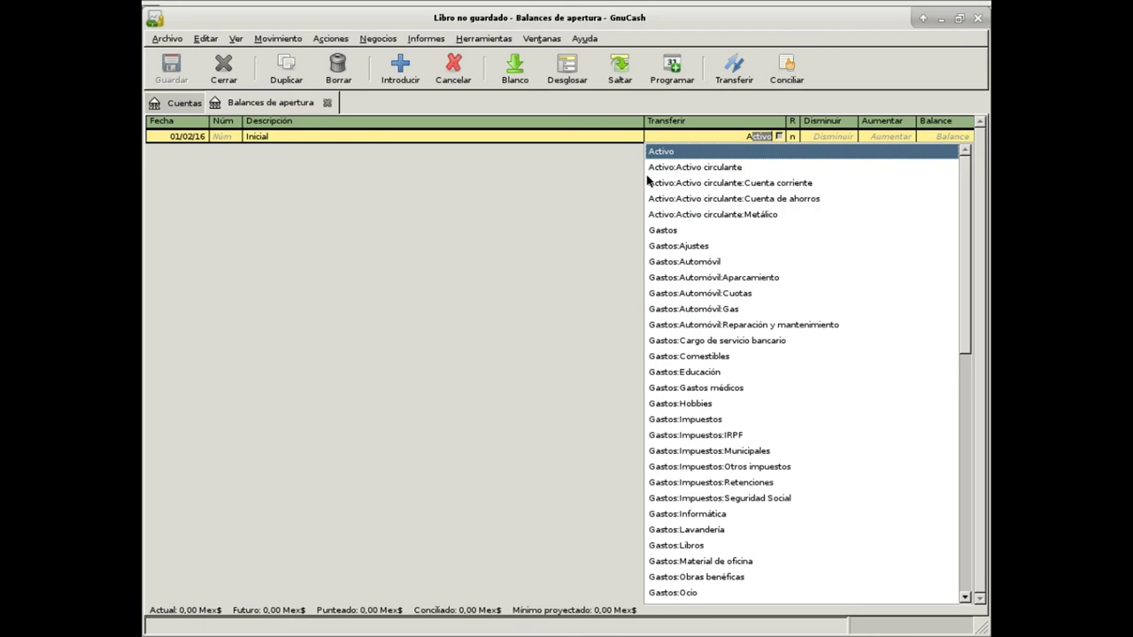
key("Down")
key("Down")
key("Down")
key("Down")
key("Up")
key("Up")
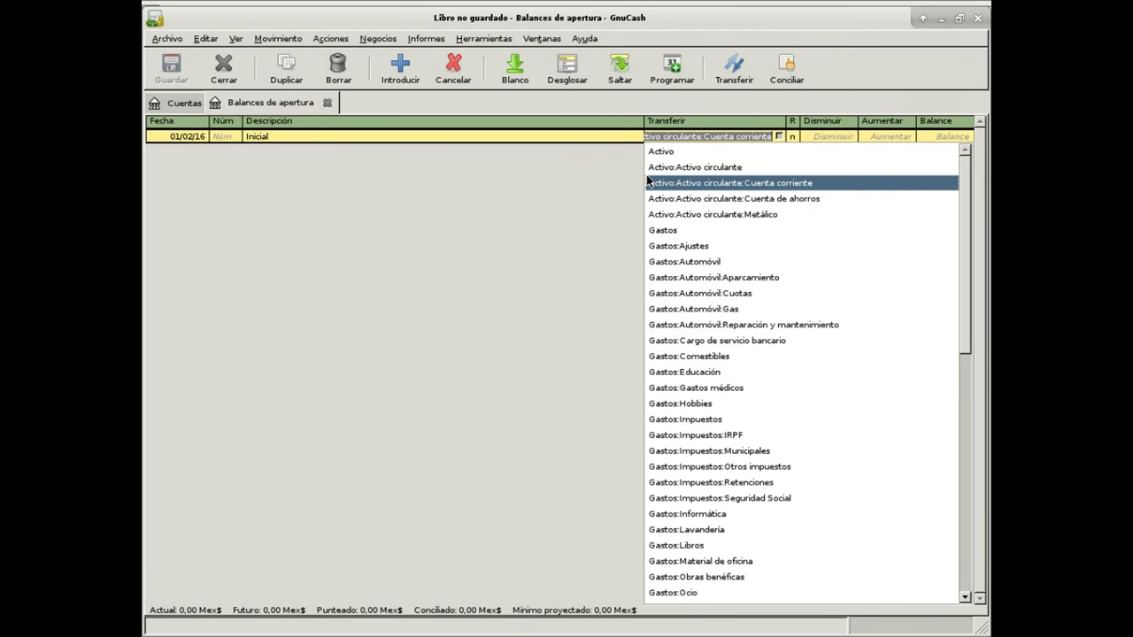
key("Down")
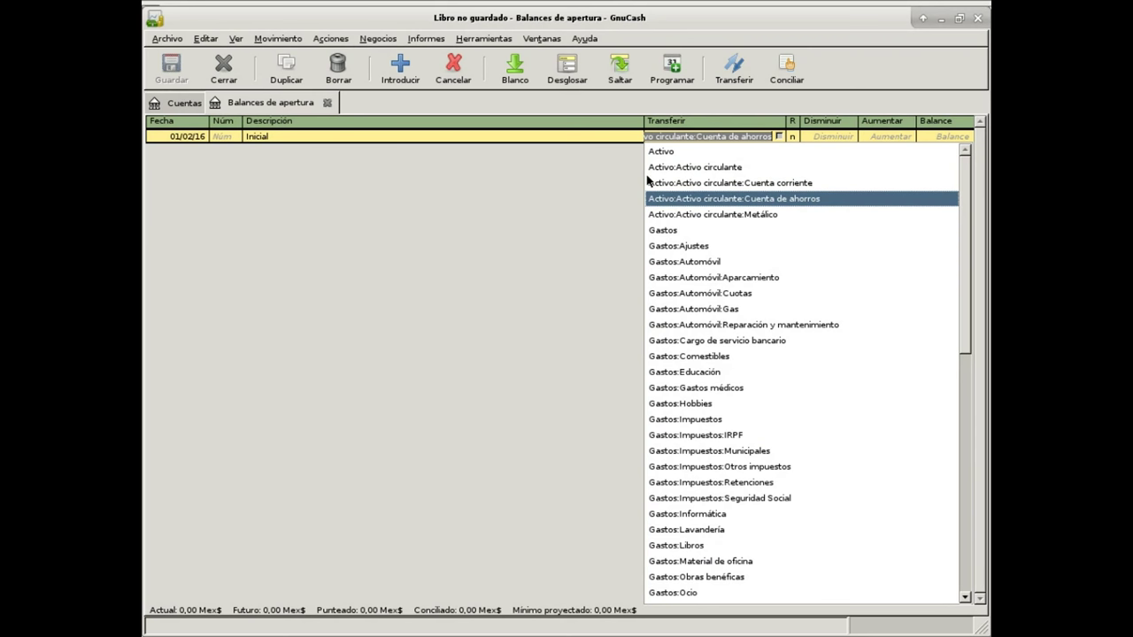
key("Down")
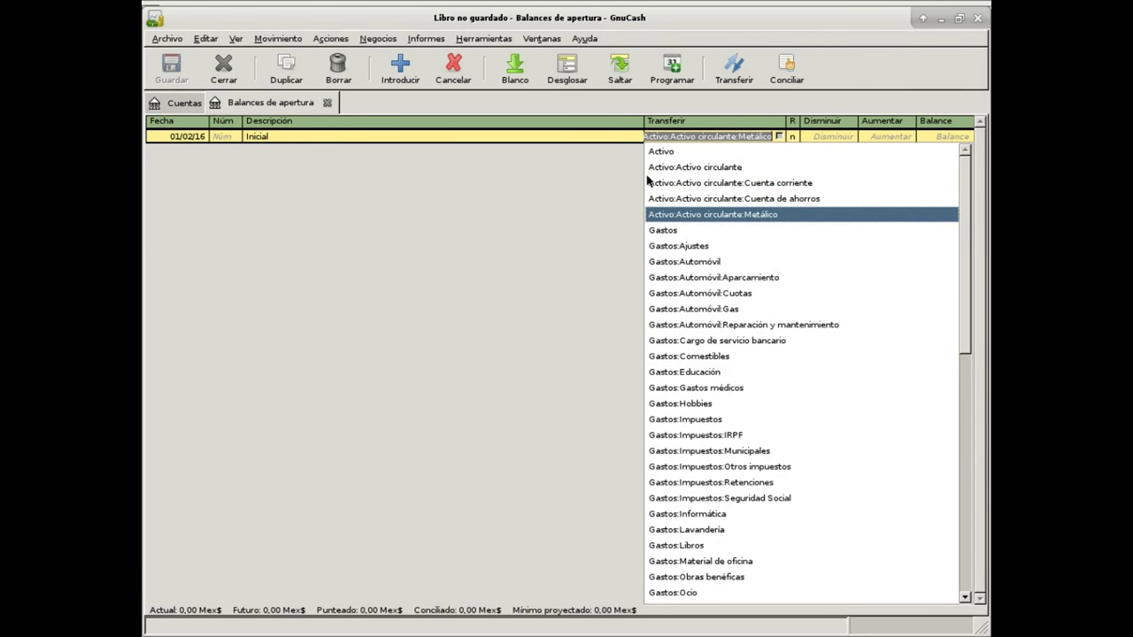
key("Escape")
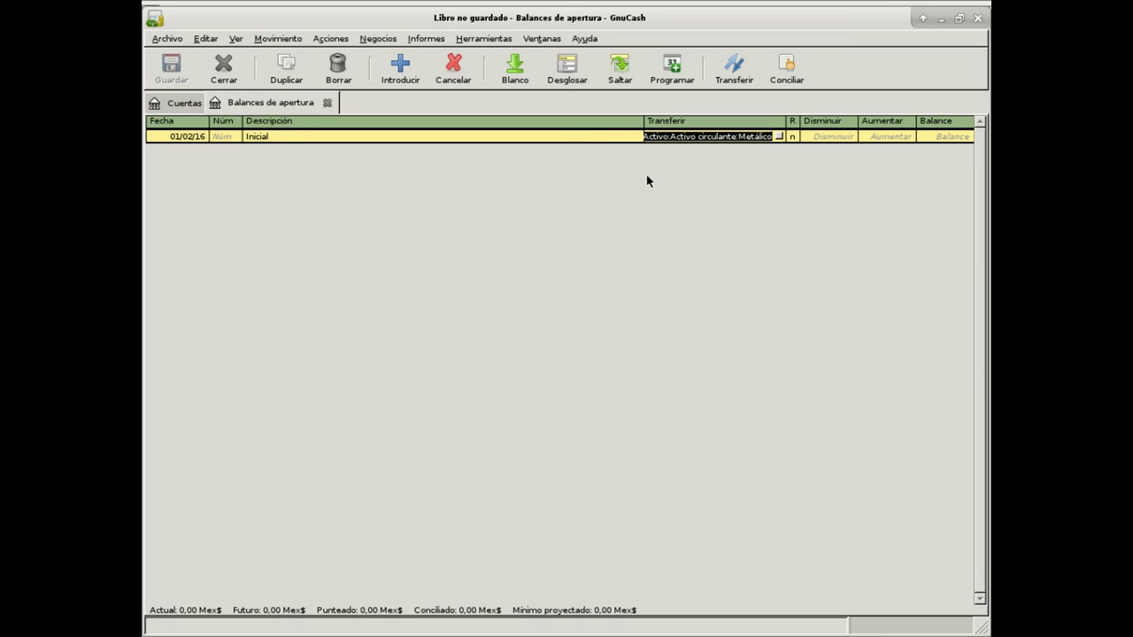
- Enter 1000+1000 as the transaction's increase amount and record the transaction
left_click(873, 139)
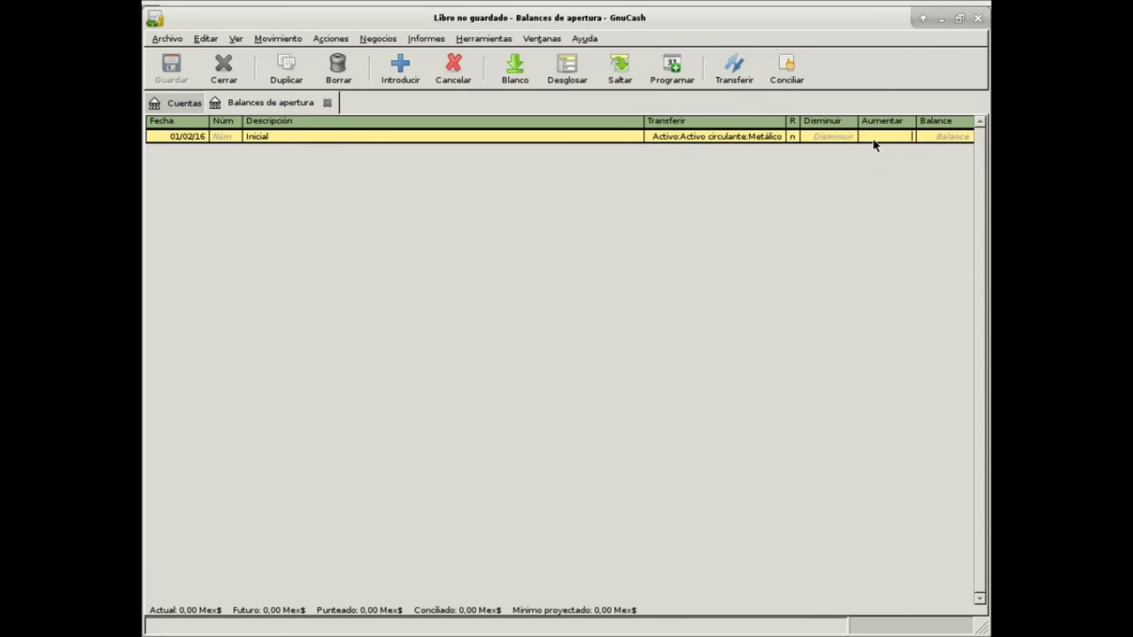
type("1000+1000")
key("Return")
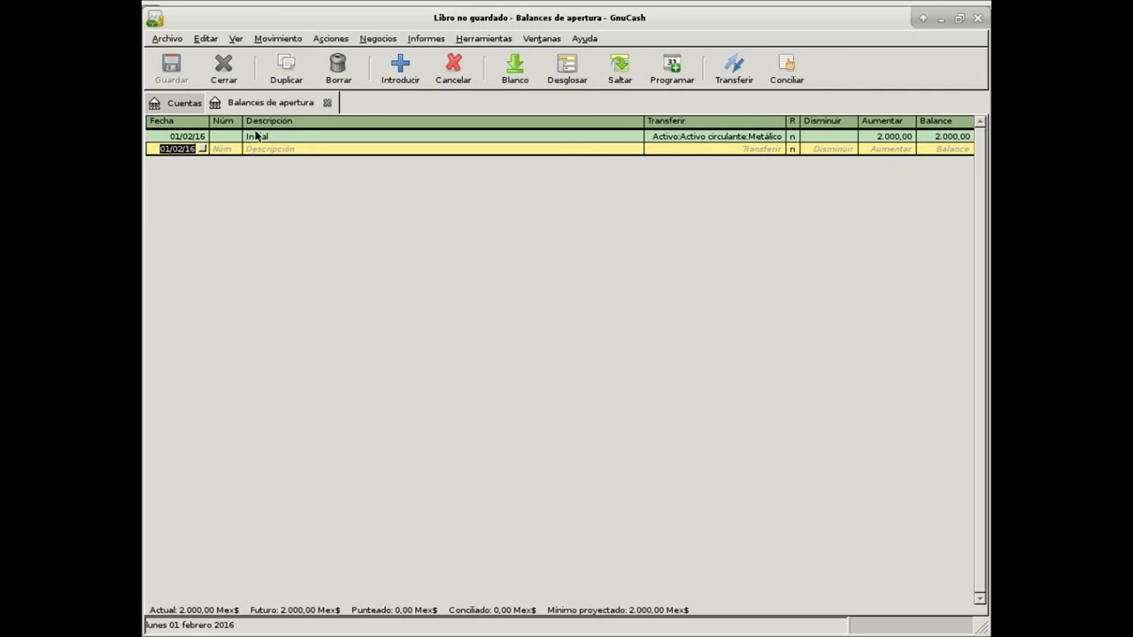
- Check the Metálico account's total in the account list and close the Balances de apertura register
left_click(164, 103)
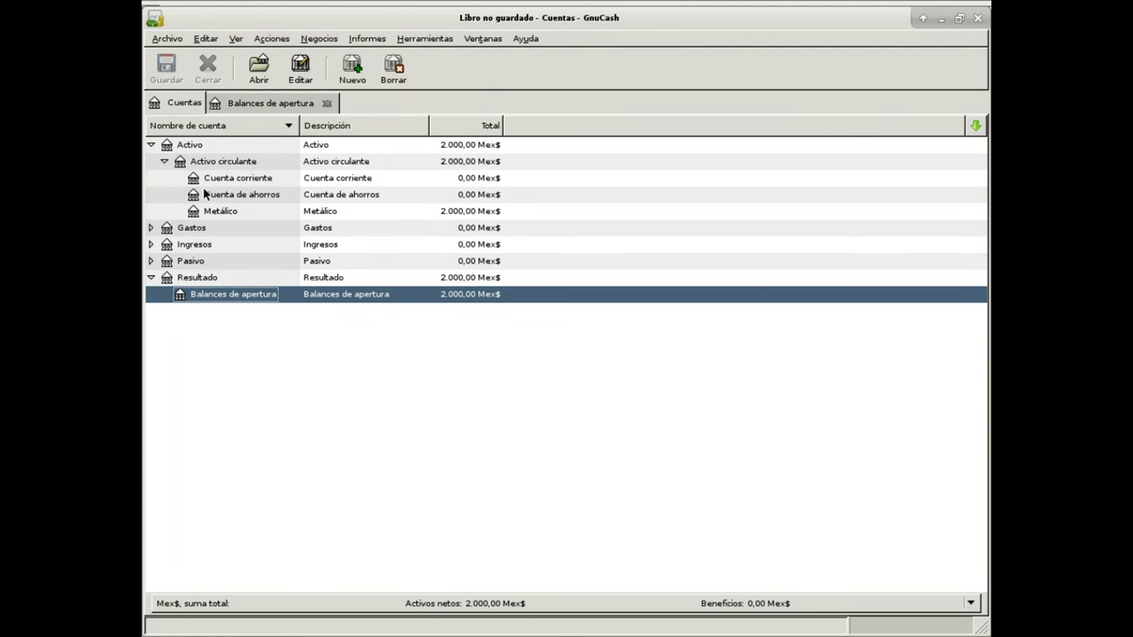
left_click(227, 213)
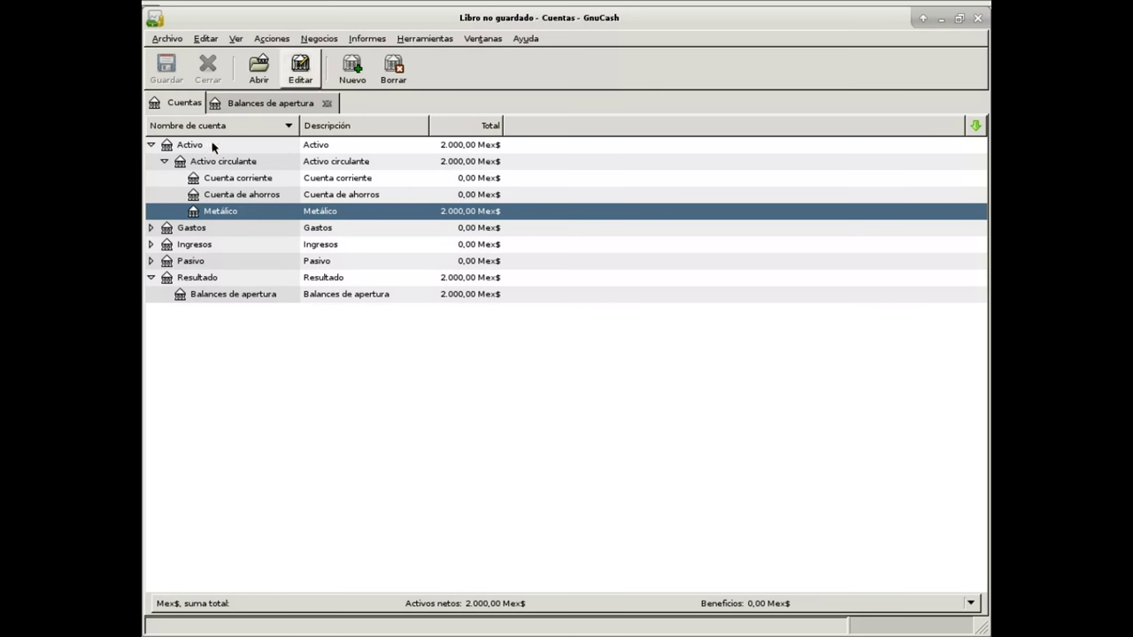
left_click(269, 103)
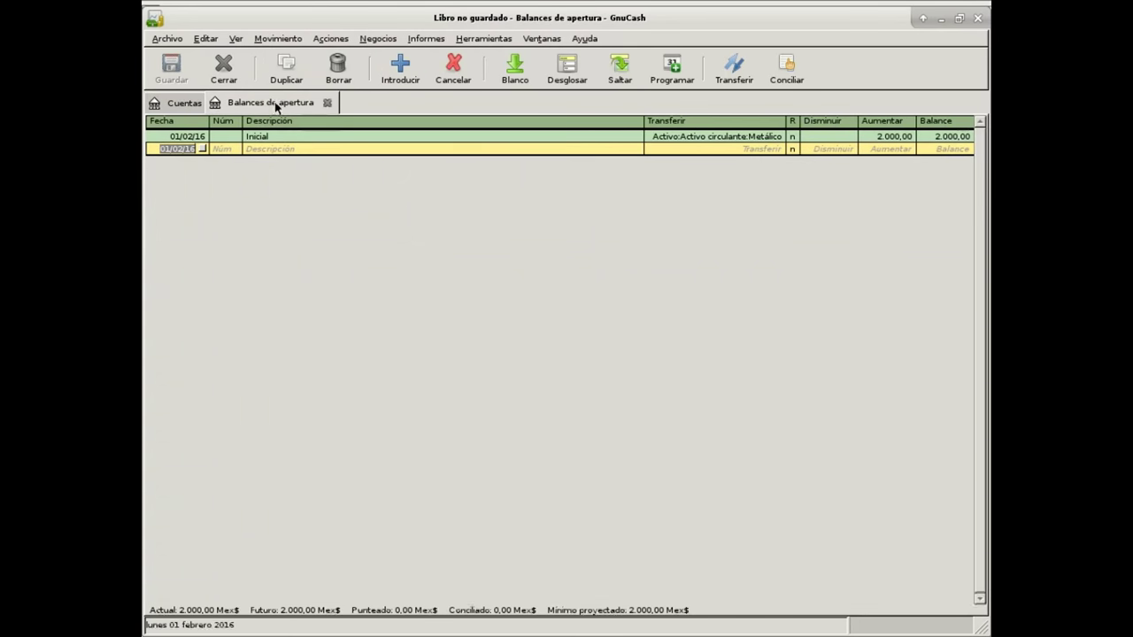
left_click(327, 102)
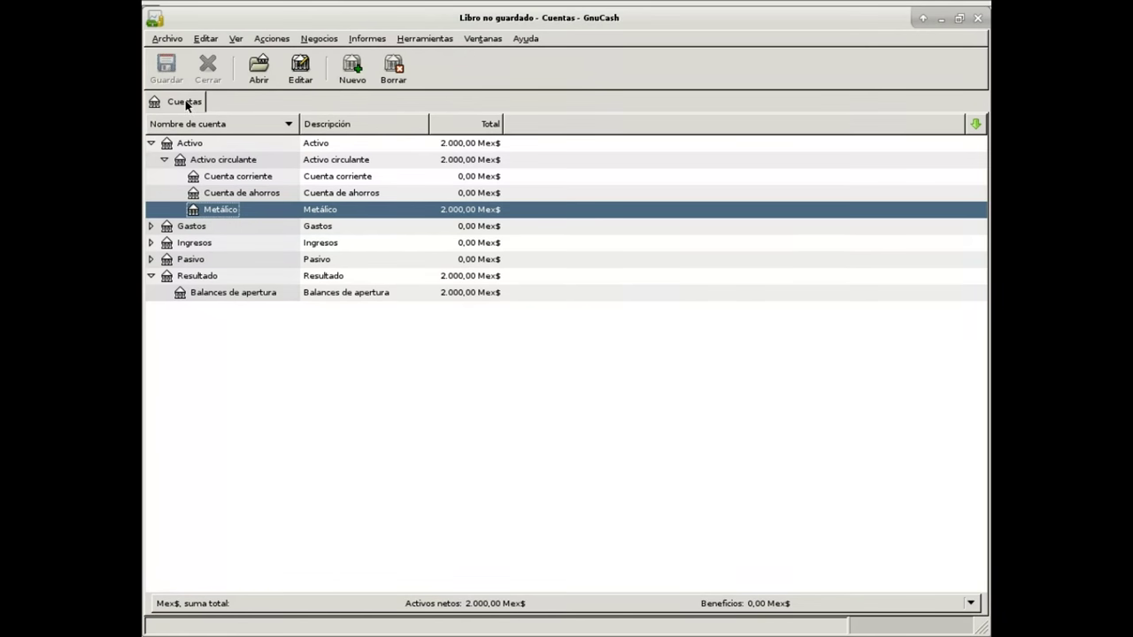
- Save the book in XML format in the gnucash folder under the name tutorial
left_click(159, 39)
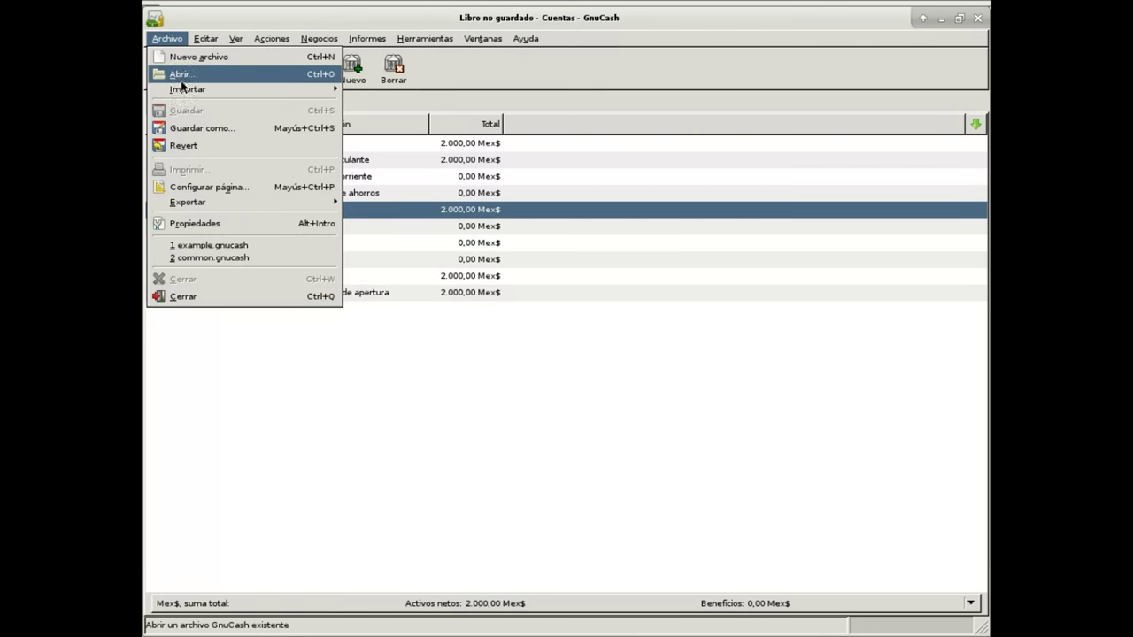
left_click(182, 126)
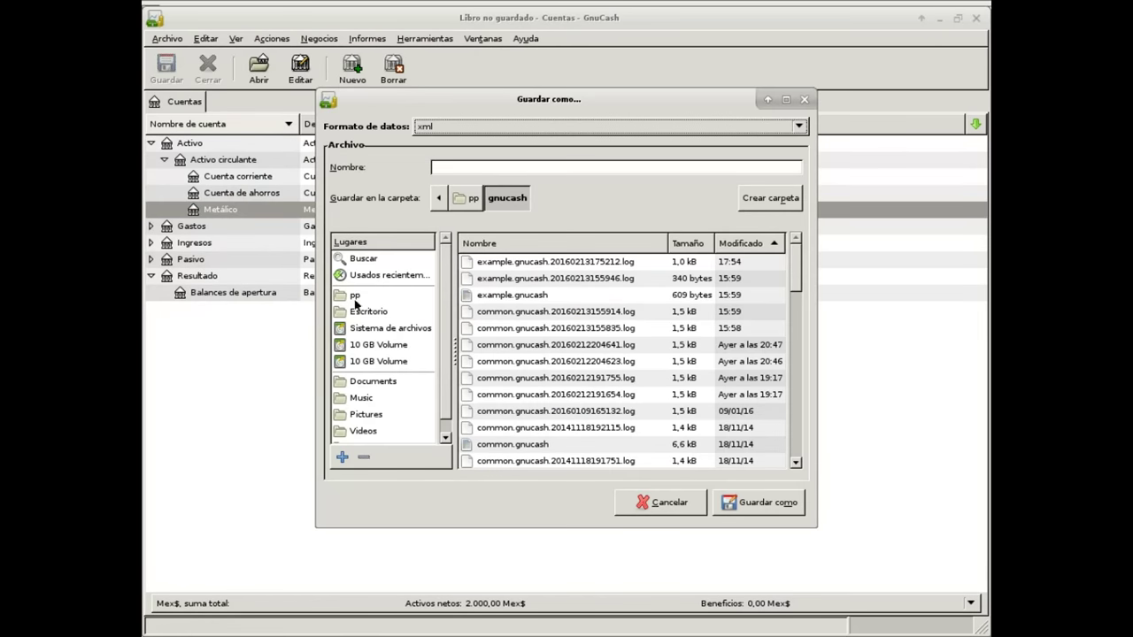
left_click(487, 165)
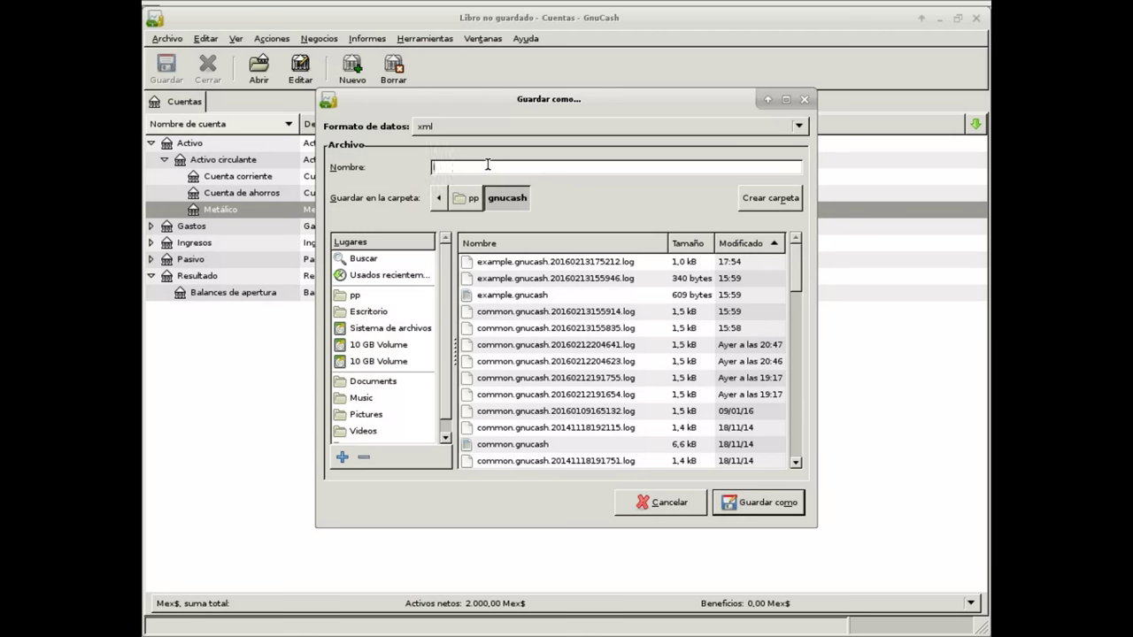
type("tutorial")
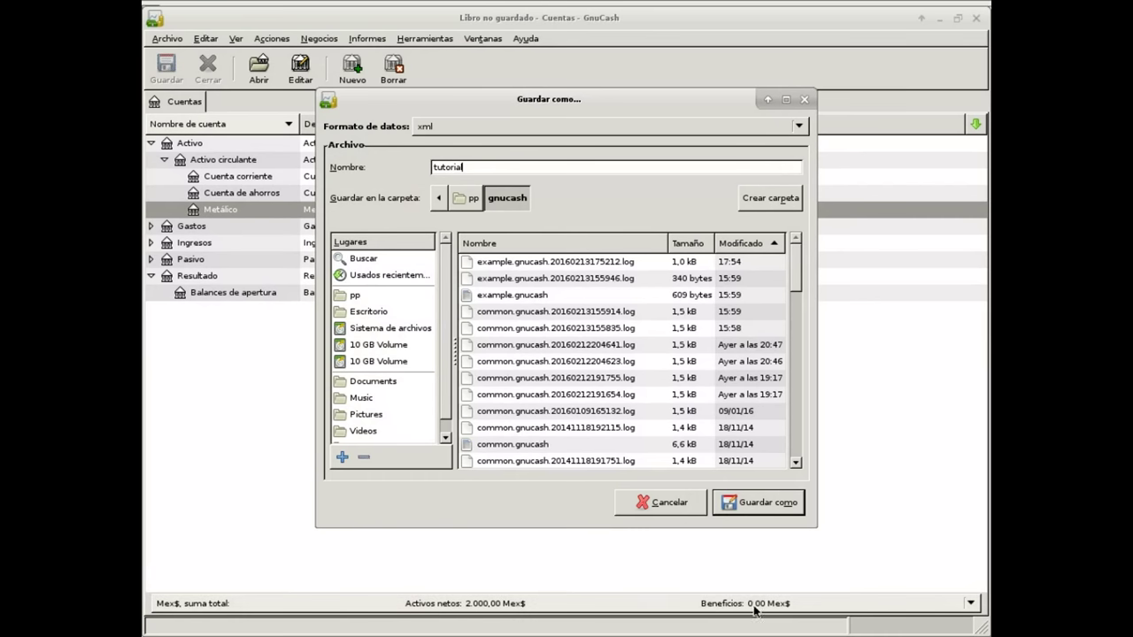
left_click(742, 503)
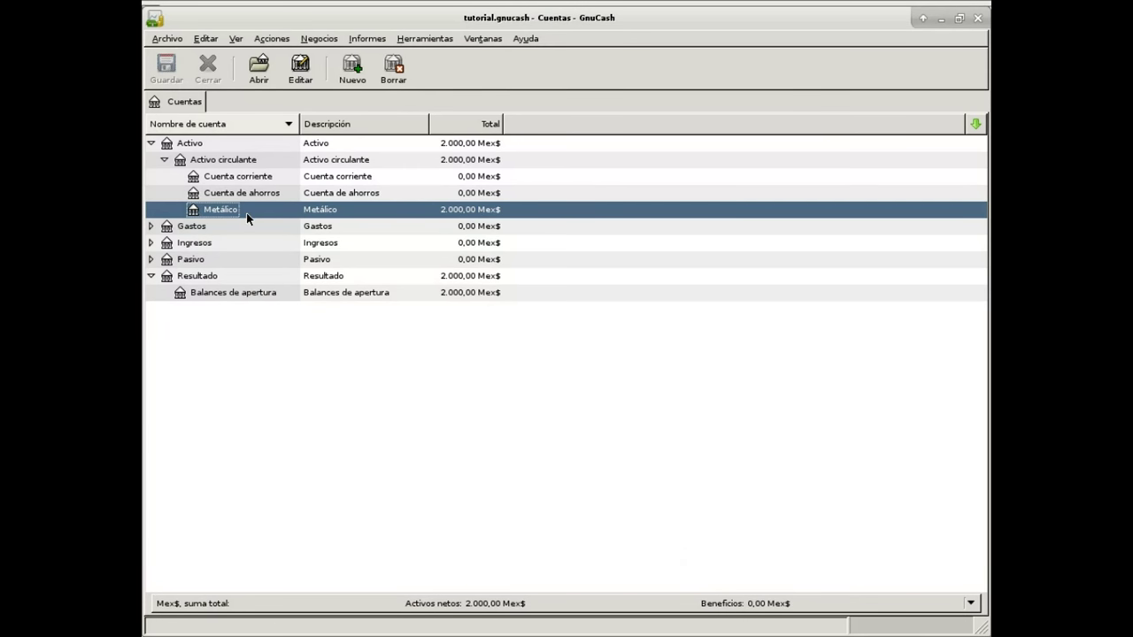
- Switch to the terminal editor showing gnucash.org and review the listed amounts for bank, wallet and vouchers
key("alt+Tab")
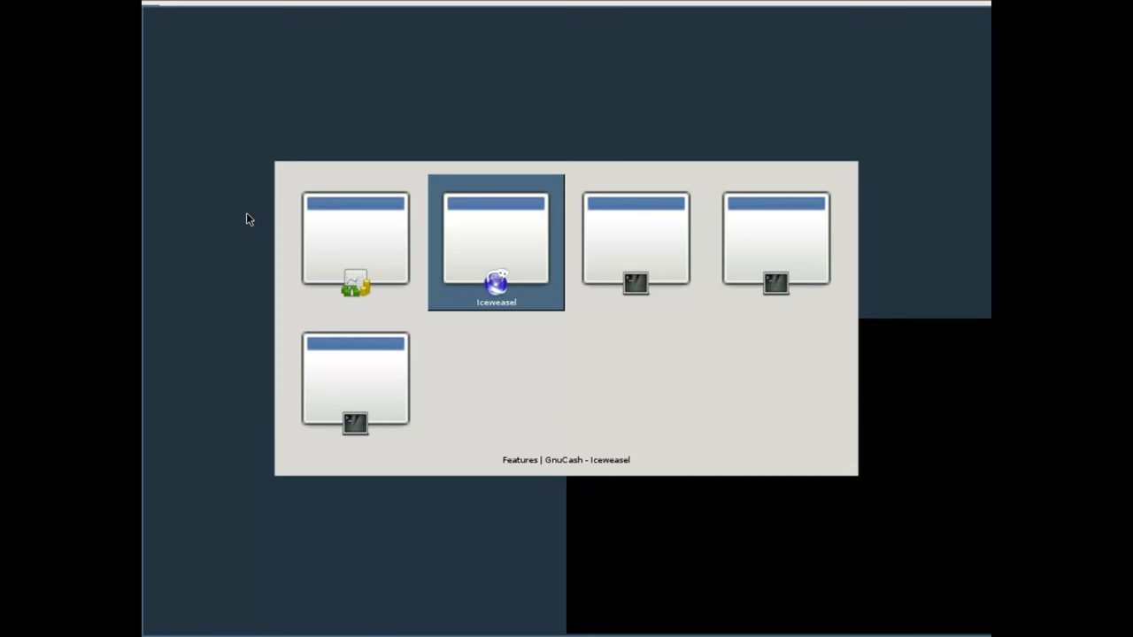
key("alt+Tab")
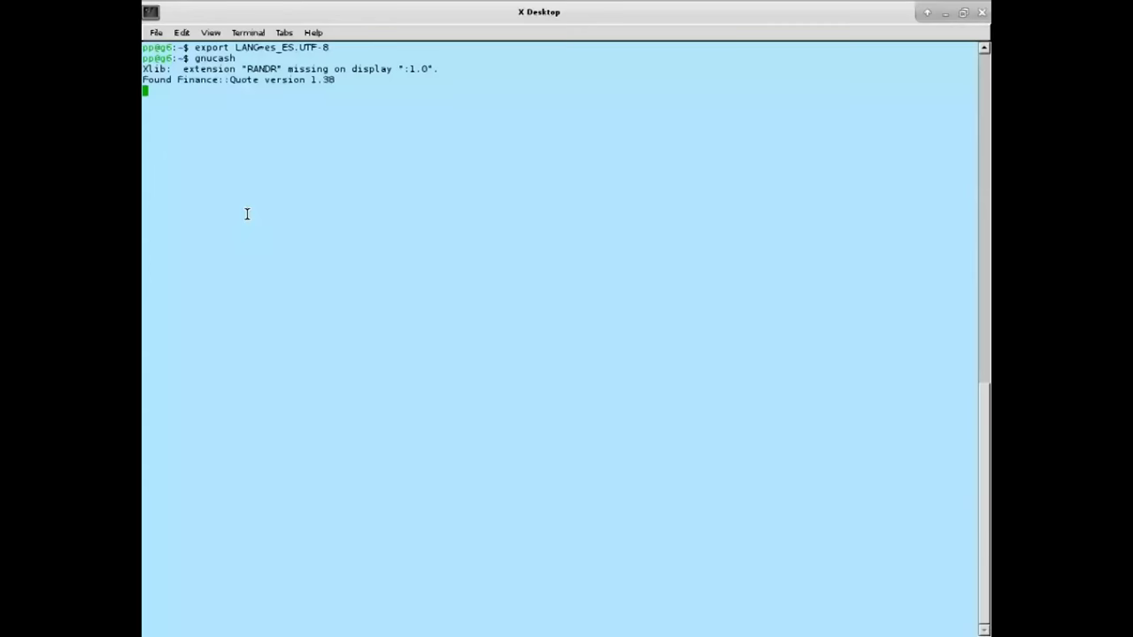
key("alt+Tab")
key("alt+Tab")
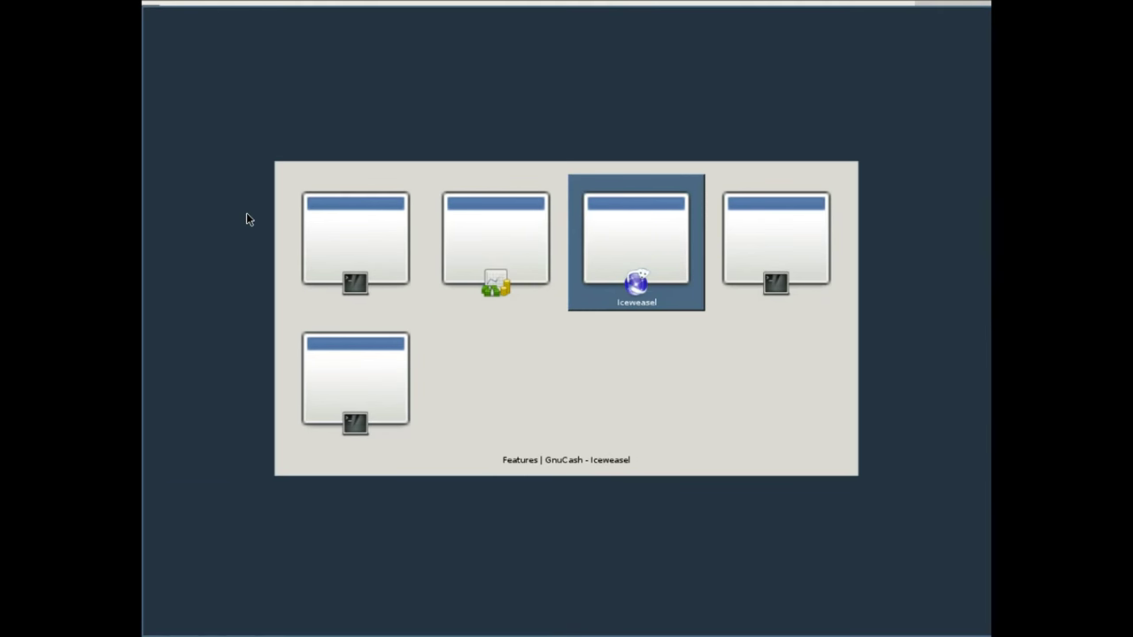
key("alt+Tab")
key("Up")
key("Up")
key("Up")
key("Up")
key("Up")
key("Up")
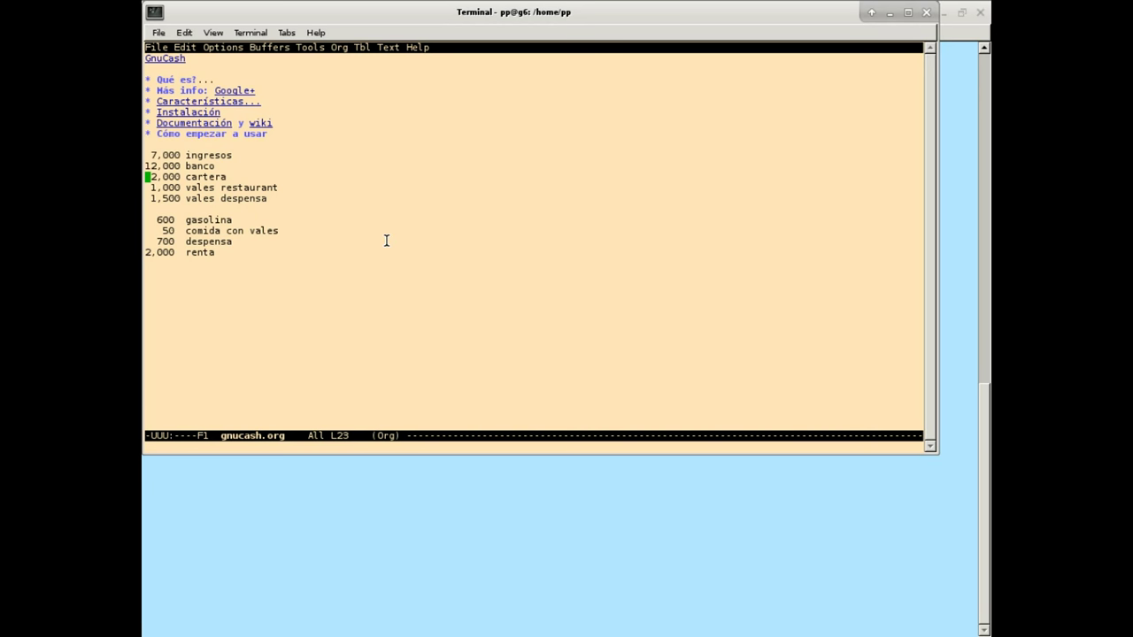
key("Up")
key("Down")
key("Up")
type("1")
key("Down")
key("Down")
key("Down")
key("Up")
key("Up")
key("Up")
key("Up")
key("Down")
key("Down")
key("Up")
key("Down")
key("Down")
key("Up")
key("Up")
key("Down")
key("Down")
key("Down")
key("Up")
key("Down")
key("Up")
key("Down")
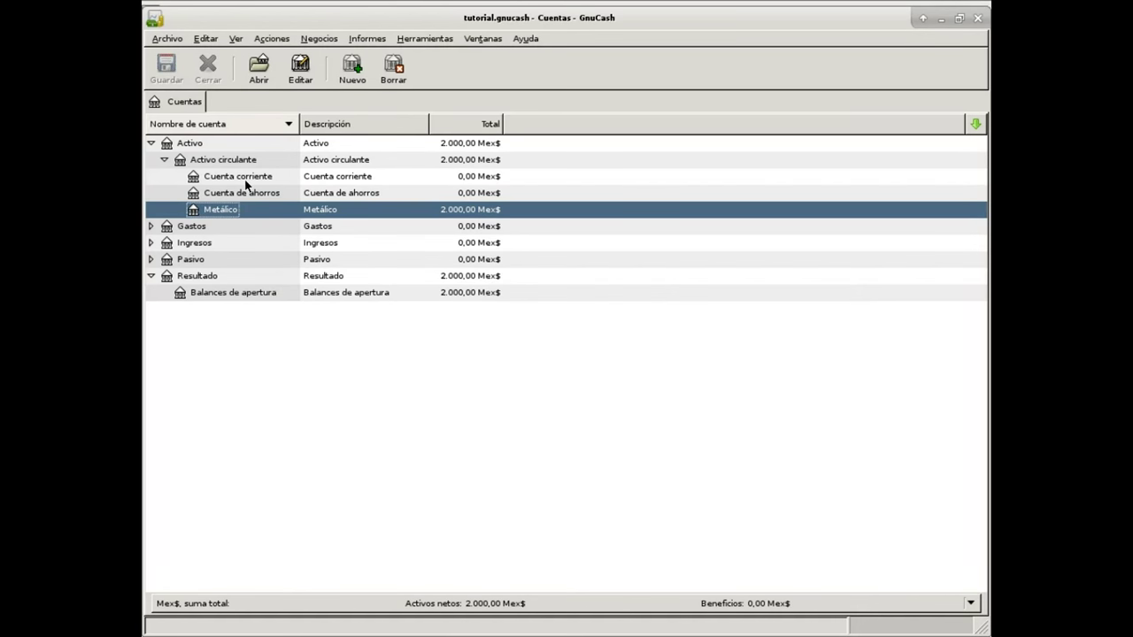
- In the Balances de apertura register of GnuCash, date the blank transaction 01/02/16 and describe it as Inicial
left_click(200, 296)
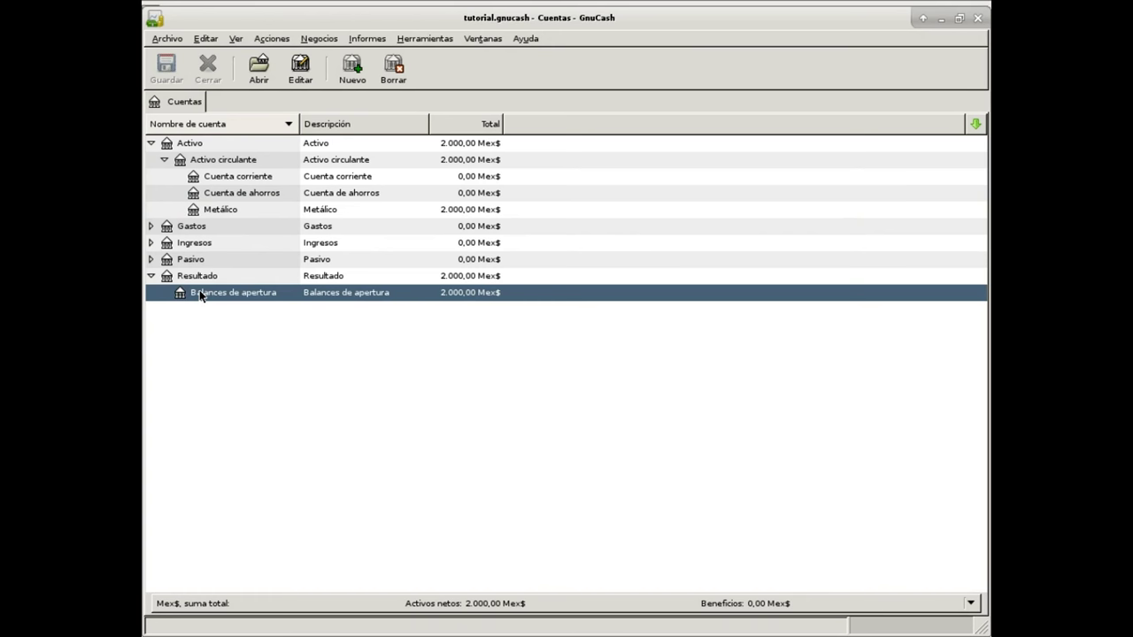
double_click(200, 296)
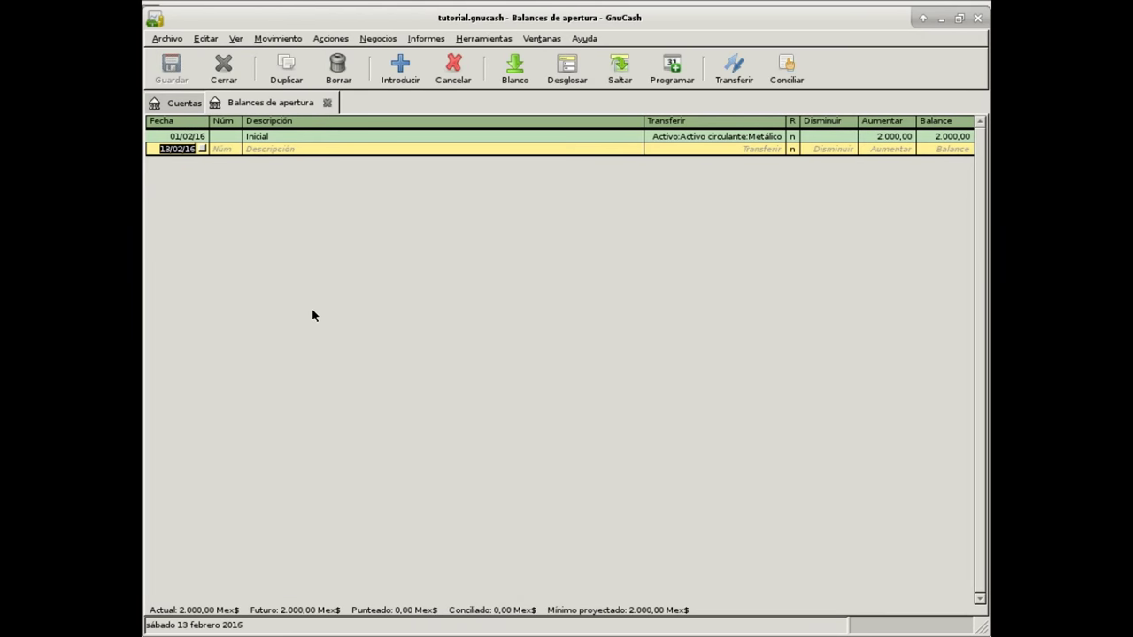
left_click(202, 150)
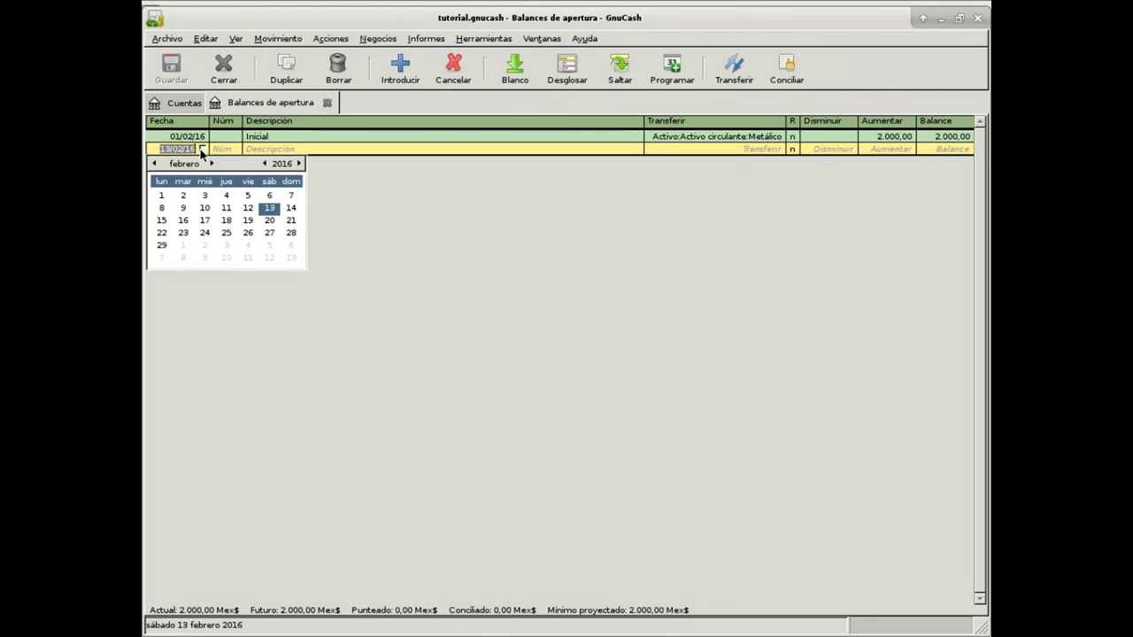
double_click(161, 196)
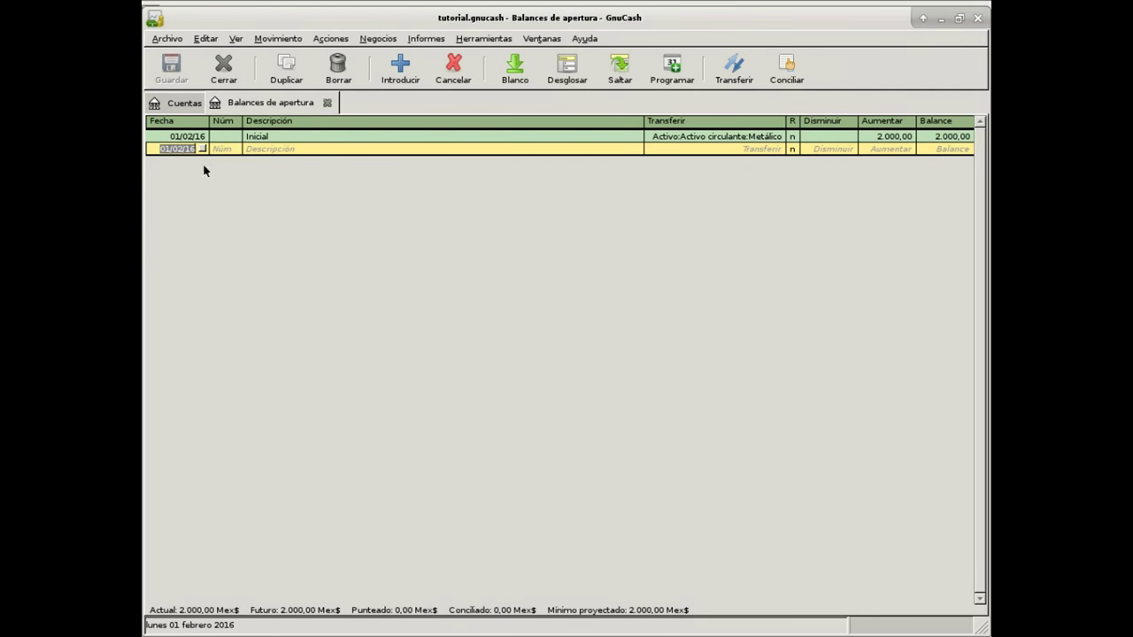
left_click(278, 150)
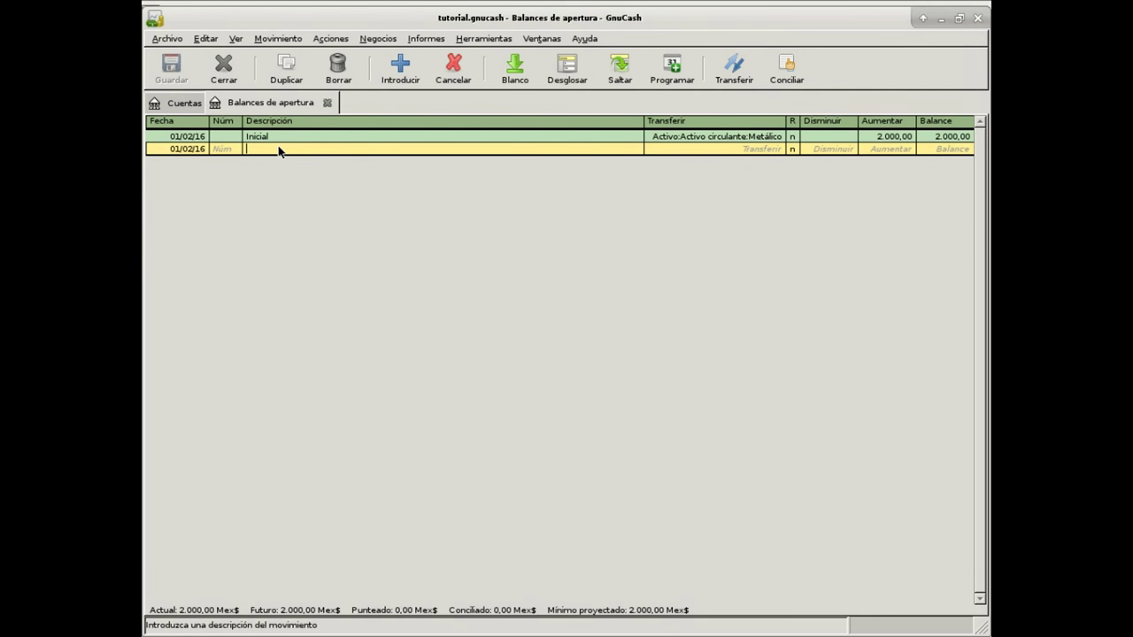
type("Inicial")
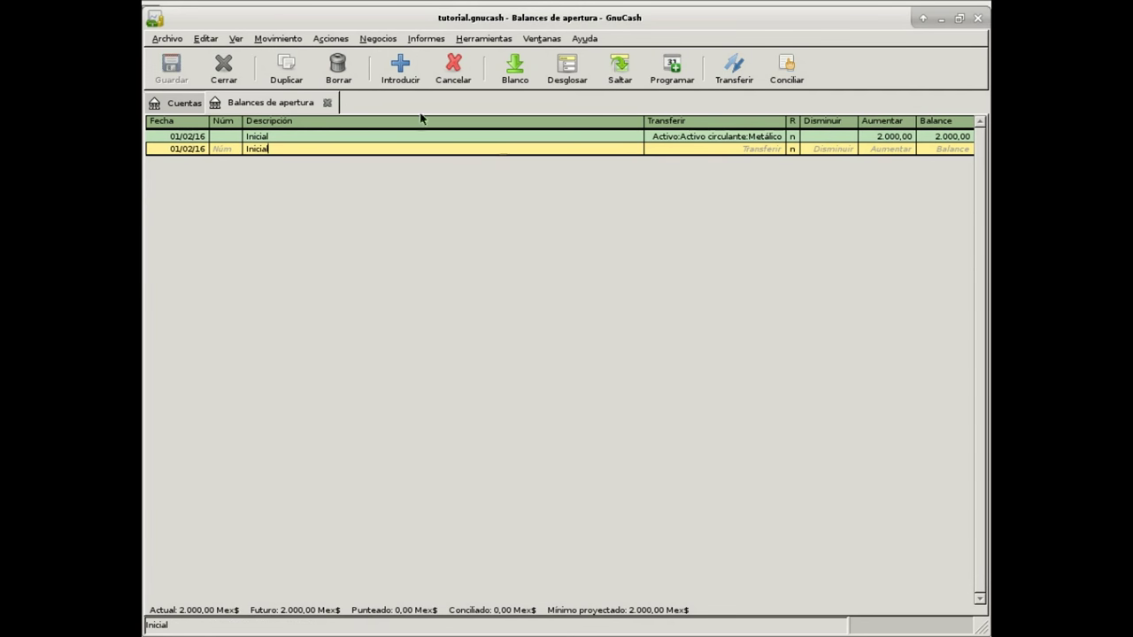
- Set the new transaction's transfer account to Activo:Activo circulante:Cuenta corriente
left_click(681, 153)
type("Activo")
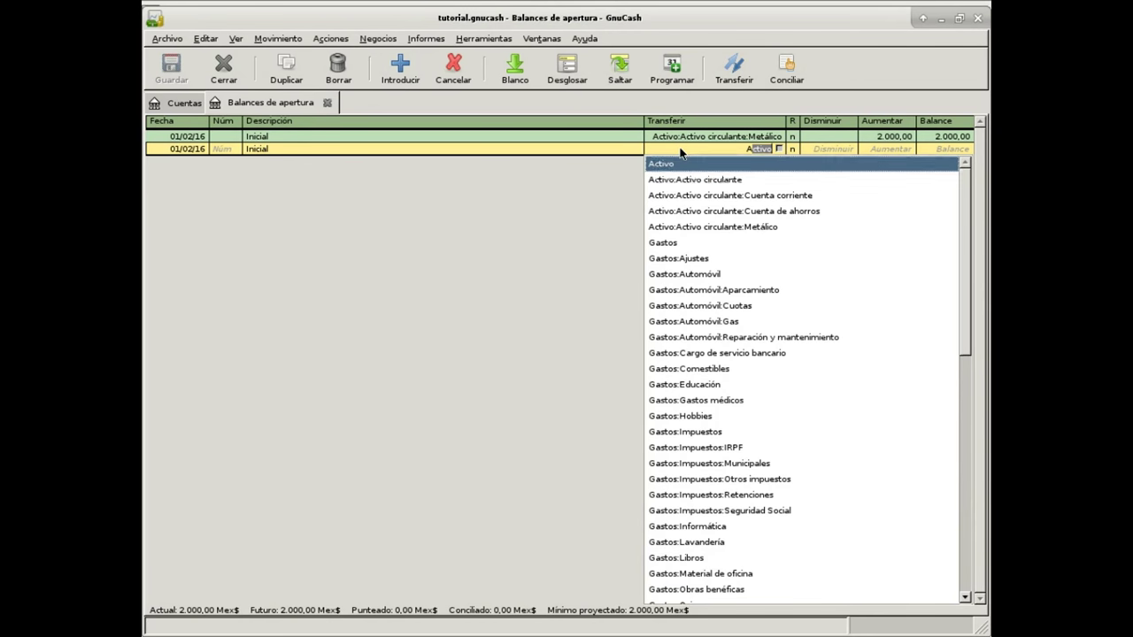
key("Down")
key("Down")
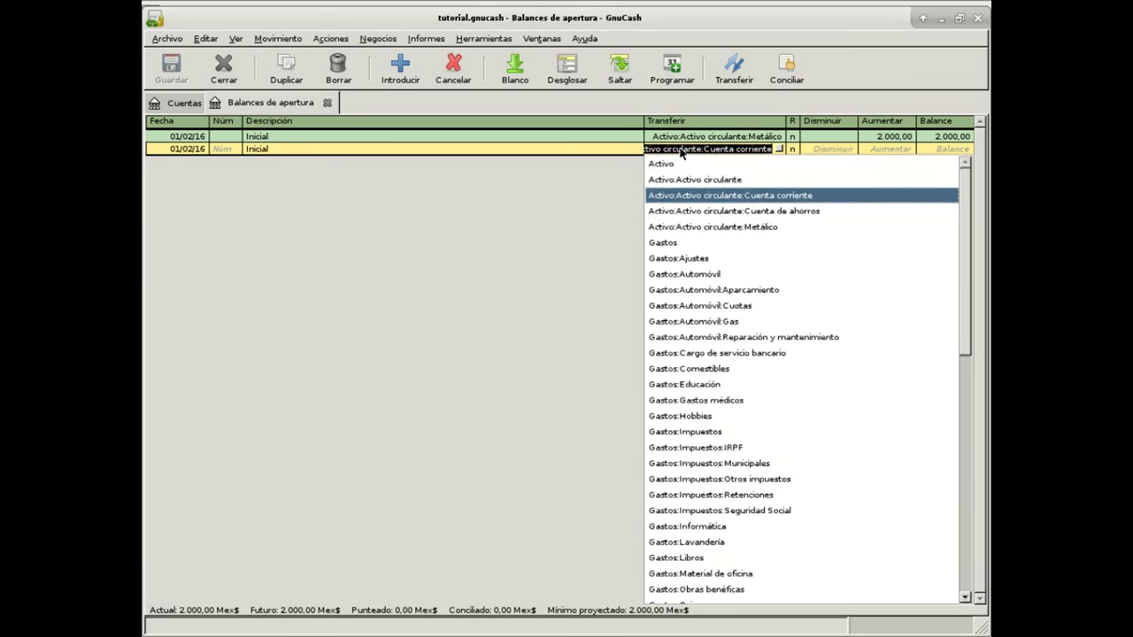
left_click(681, 152)
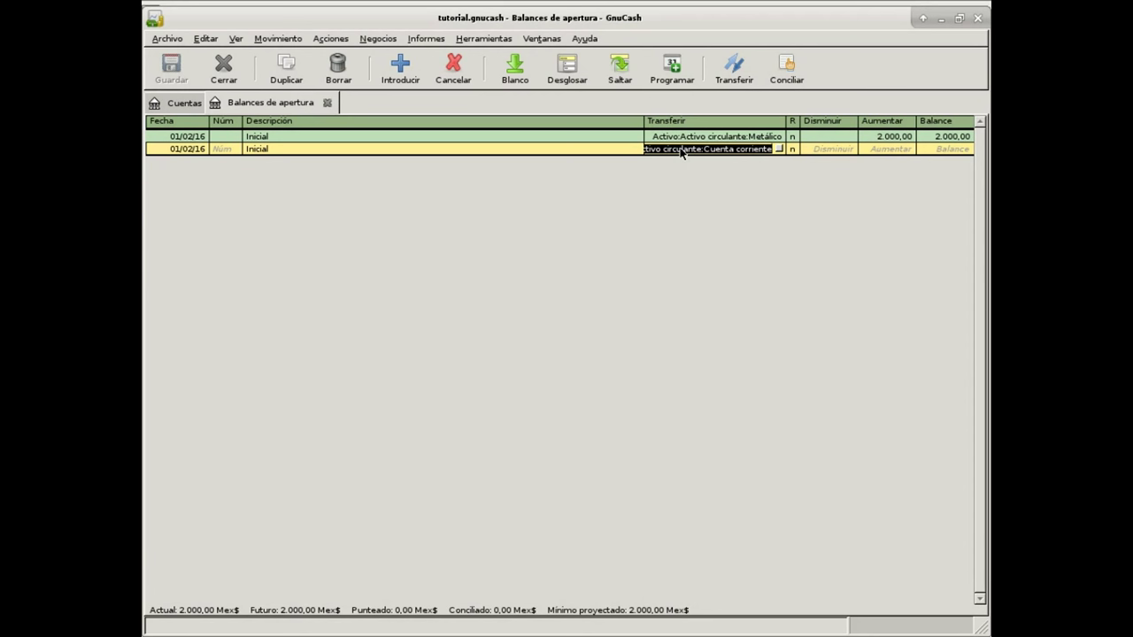
- Enter 12.000 as the transaction's increase amount, record it and return to the account list
left_click(891, 150)
type("12")
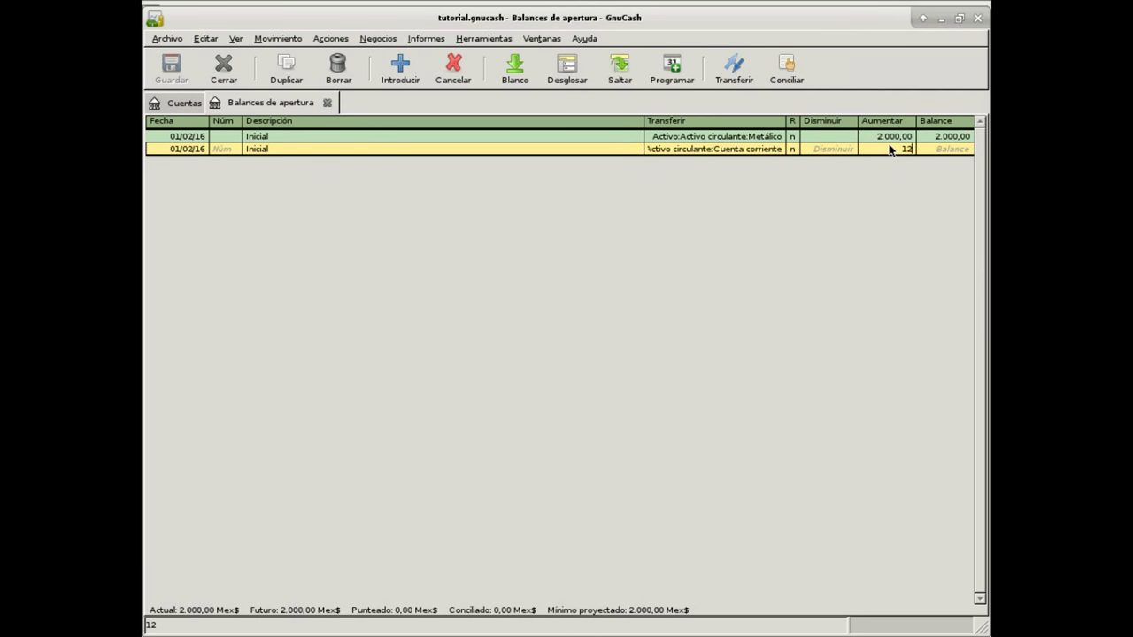
type(".000")
key("Return")
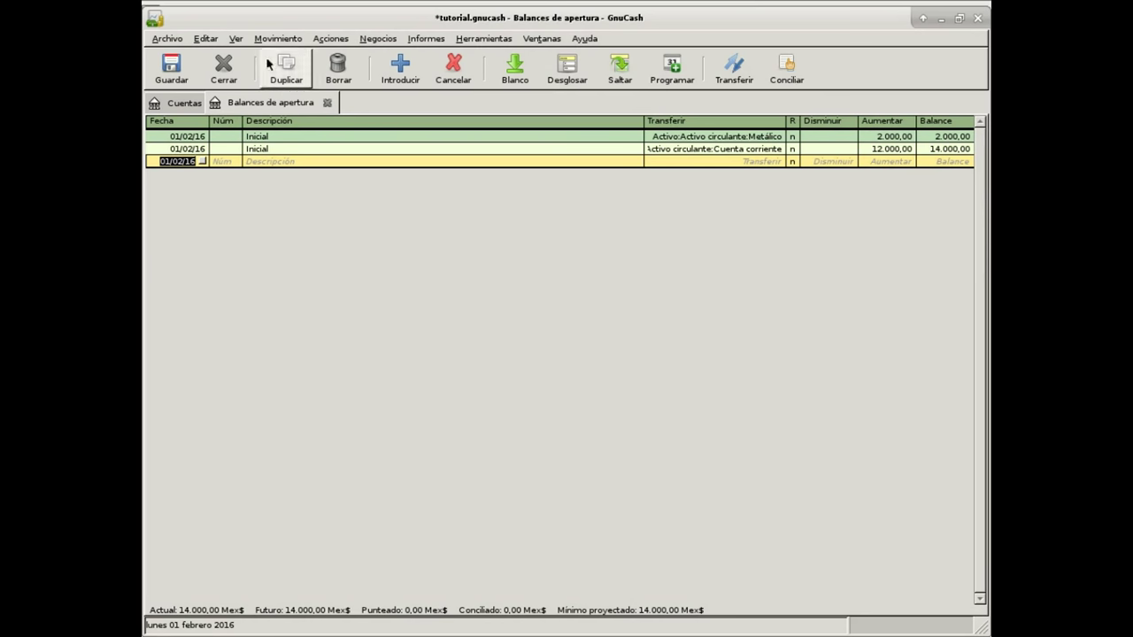
left_click(171, 104)
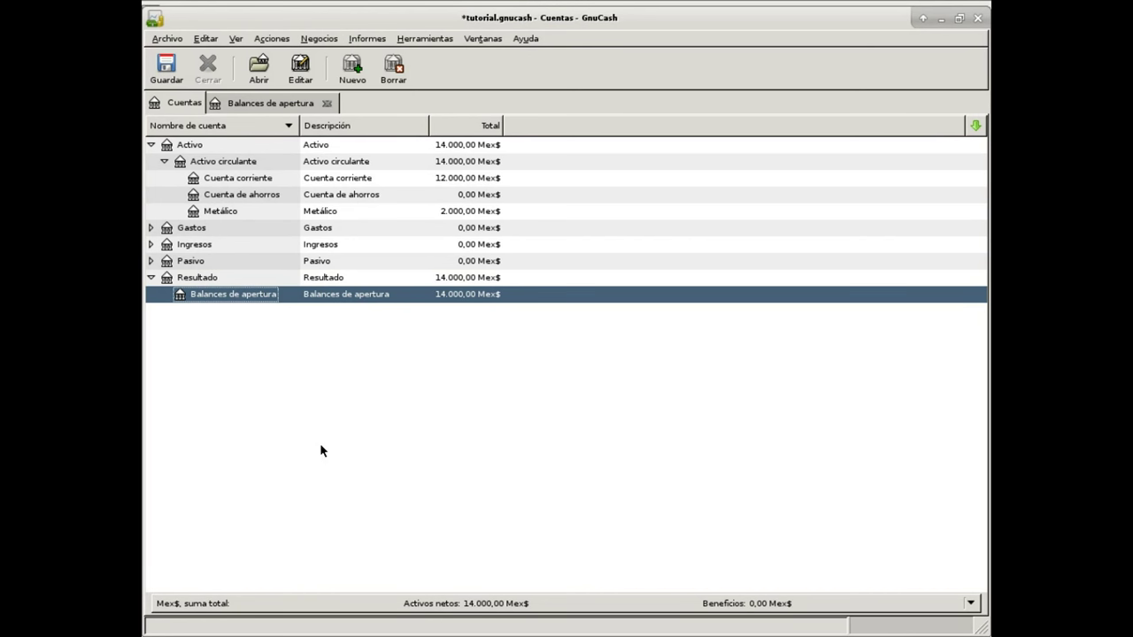
- Rename the Cuenta corriente account under Activo circulante to Chequera
left_click(239, 180)
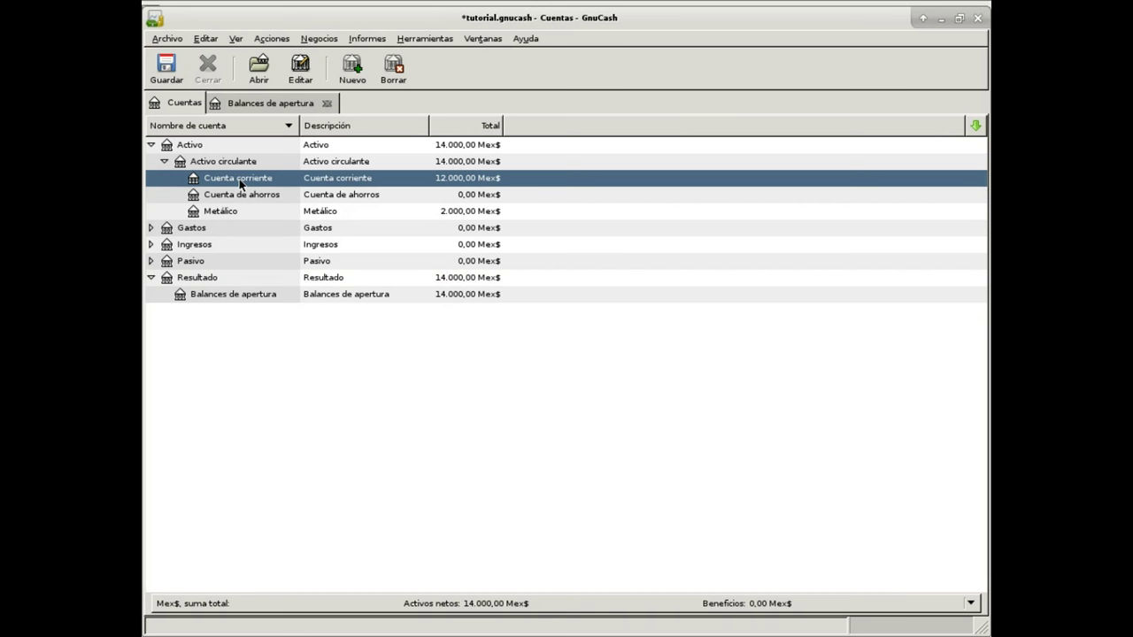
right_click(239, 179)
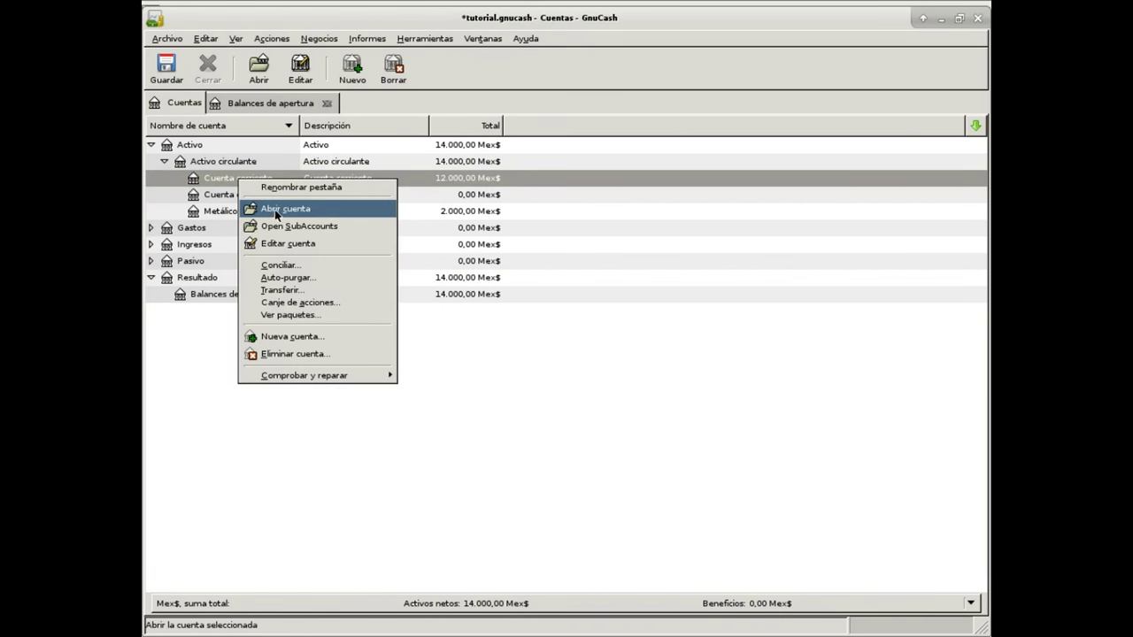
left_click(283, 246)
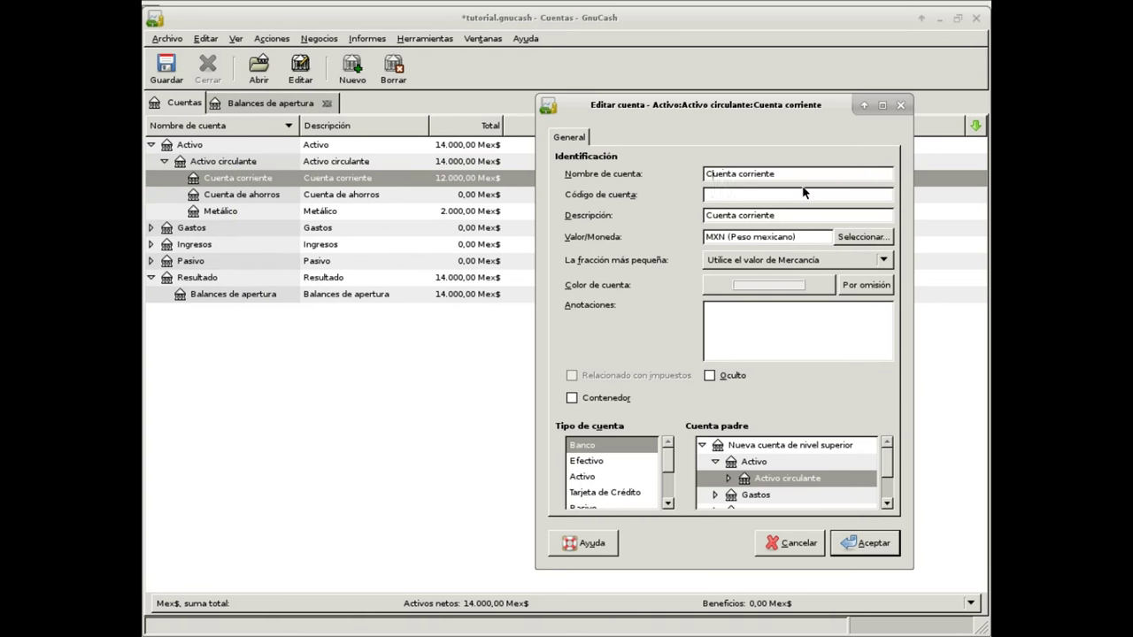
key("BackSpace")
key("BackSpace")
key("BackSpace")
key("BackSpace")
key("BackSpace")
key("BackSpace")
key("BackSpace")
key("BackSpace")
key("BackSpace")
key("BackSpace")
key("BackSpace")
key("BackSpace")
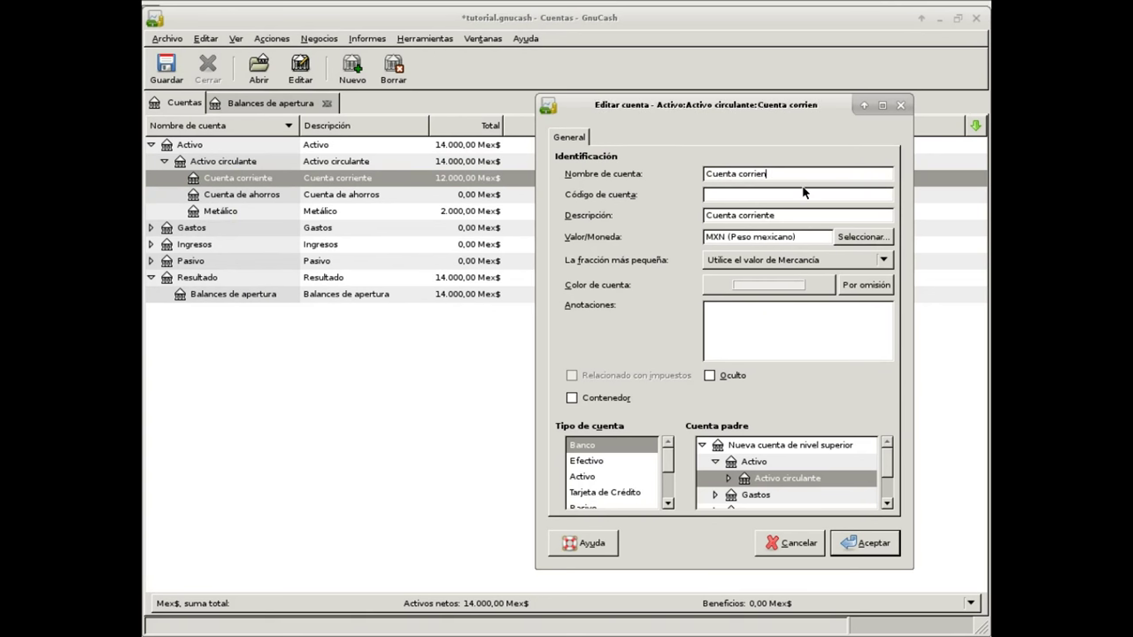
key("BackSpace")
key("BackSpace")
key("BackSpace")
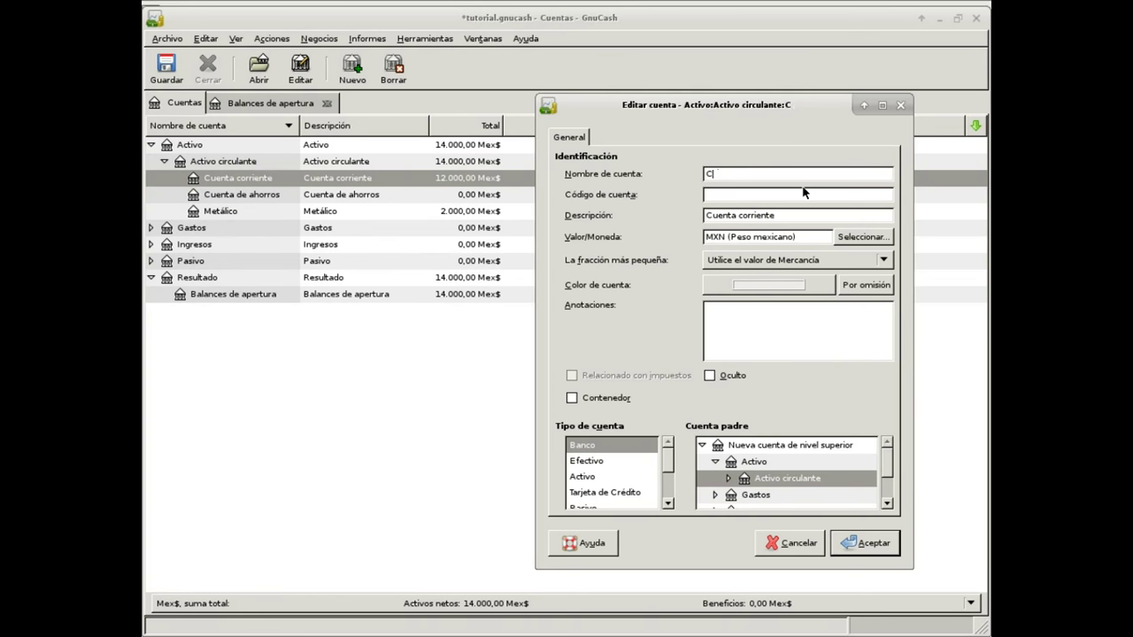
type("hequera")
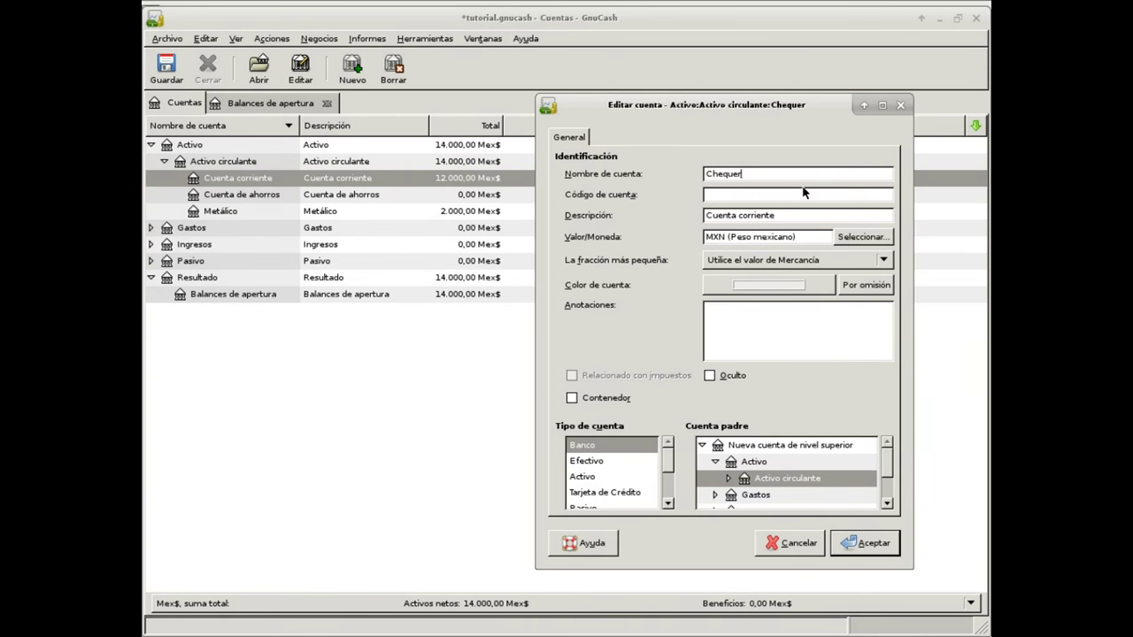
left_click(873, 544)
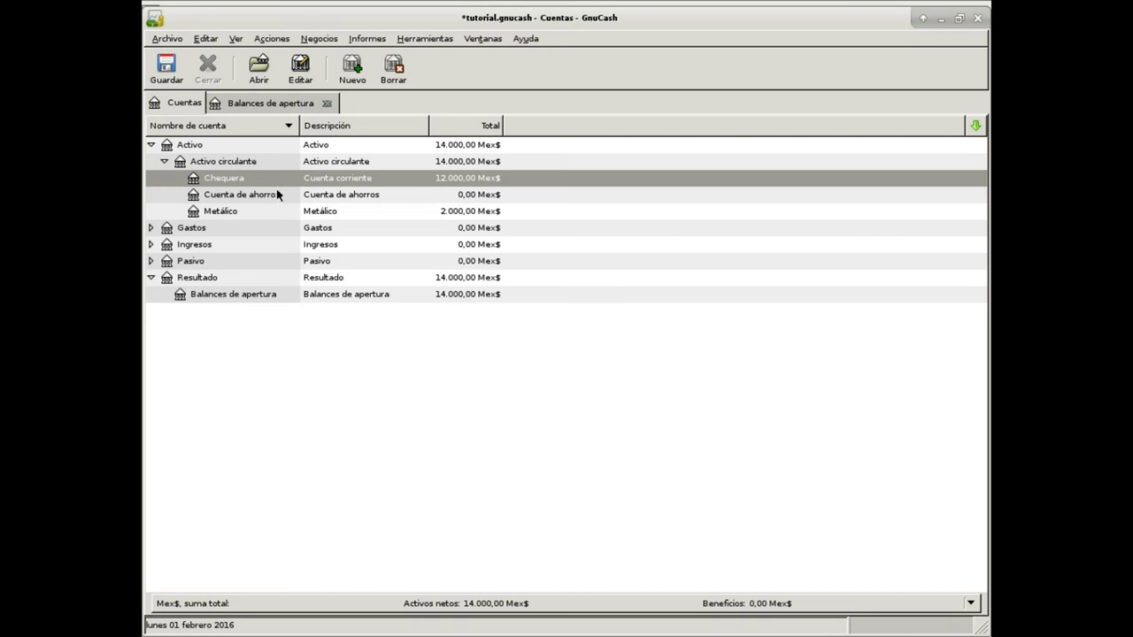
- Create a new account named Vales restaurant under Activo circulante, keeping the Activo type and Mexican peso currency
left_click(217, 201)
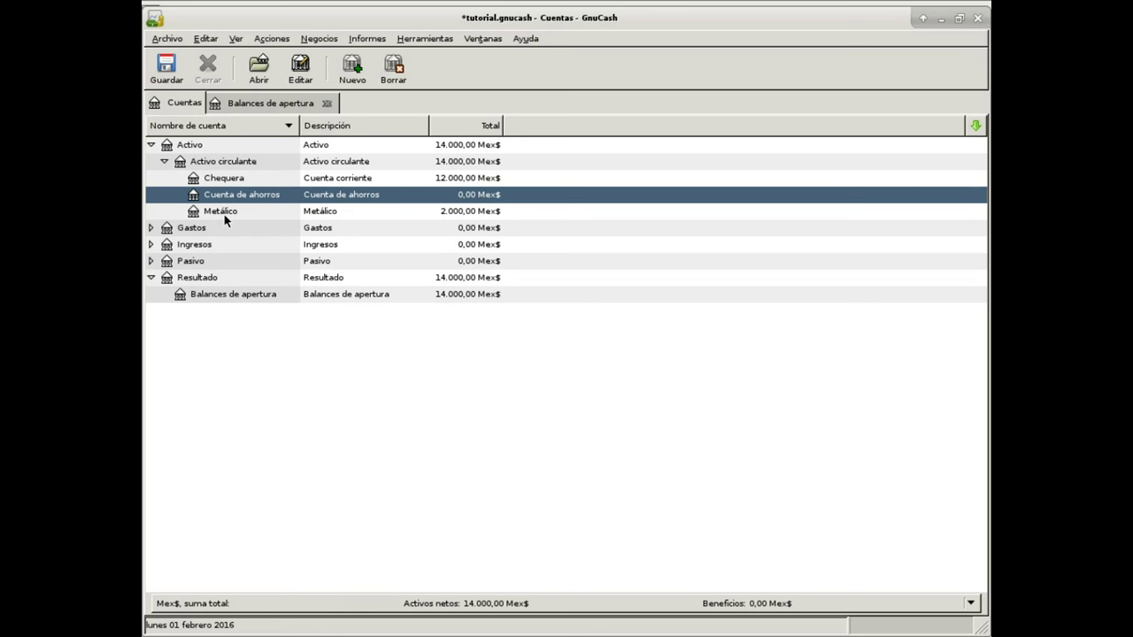
left_click(227, 163)
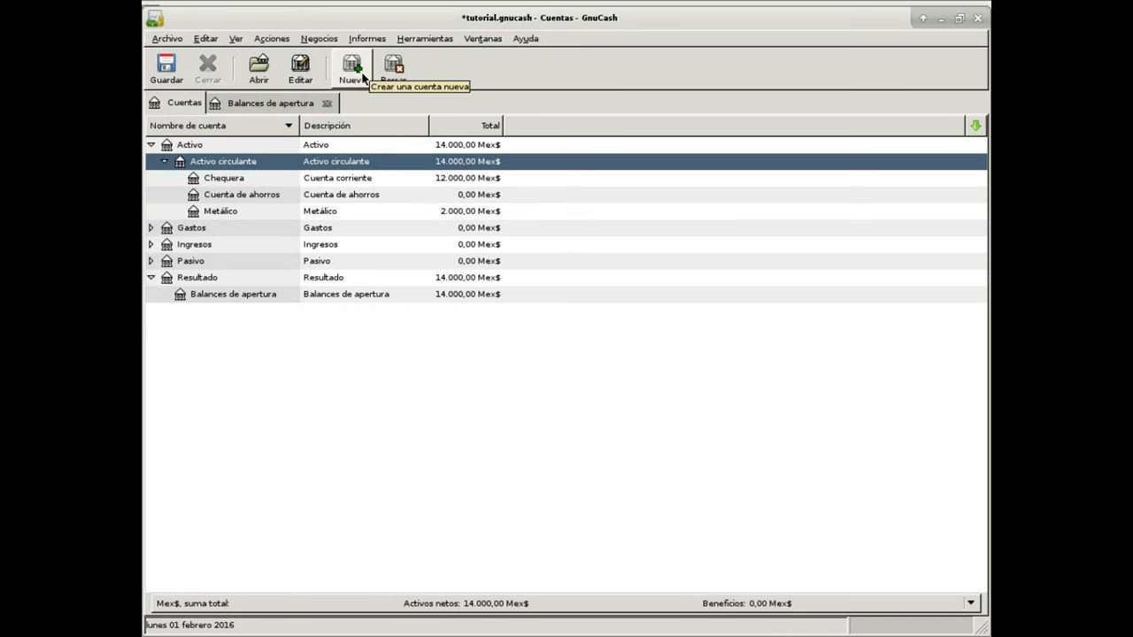
left_click(346, 72)
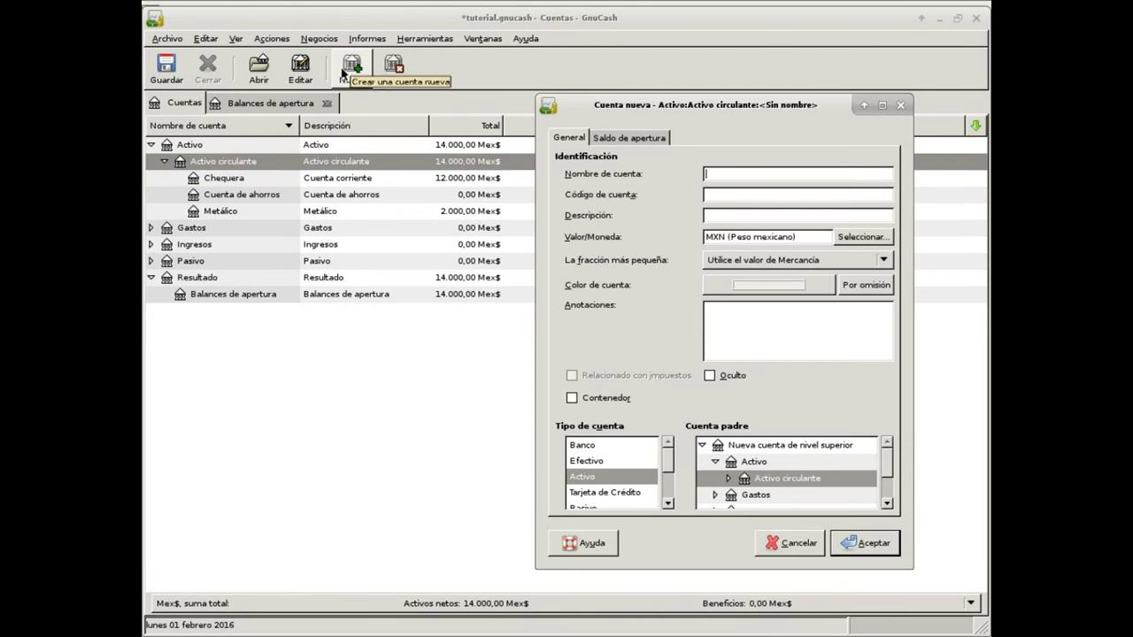
type("V")
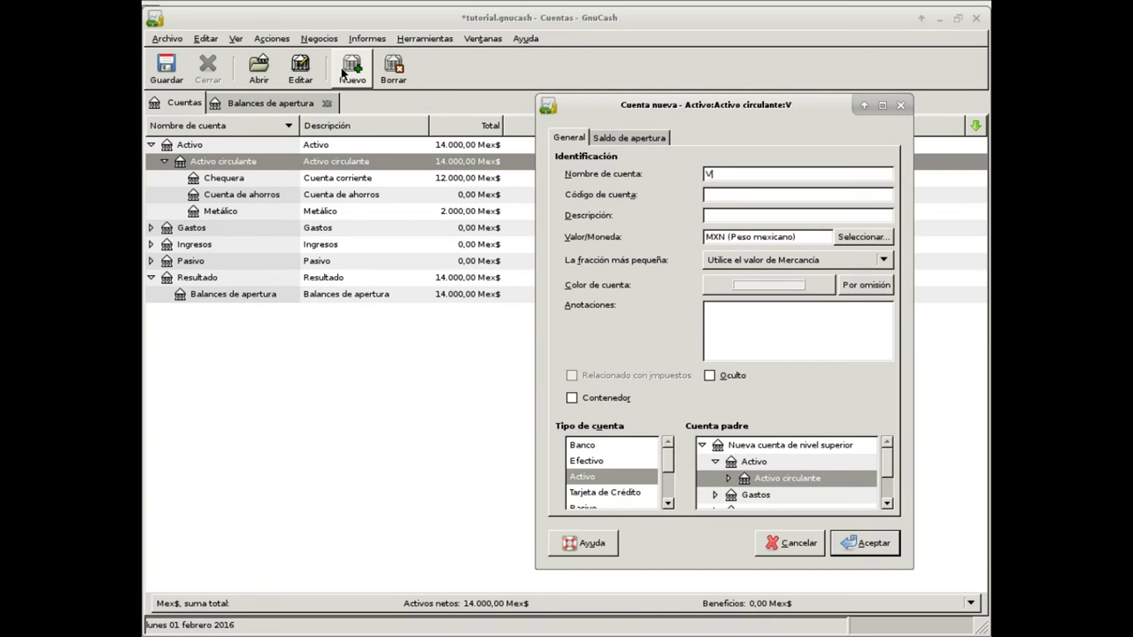
type("ales re")
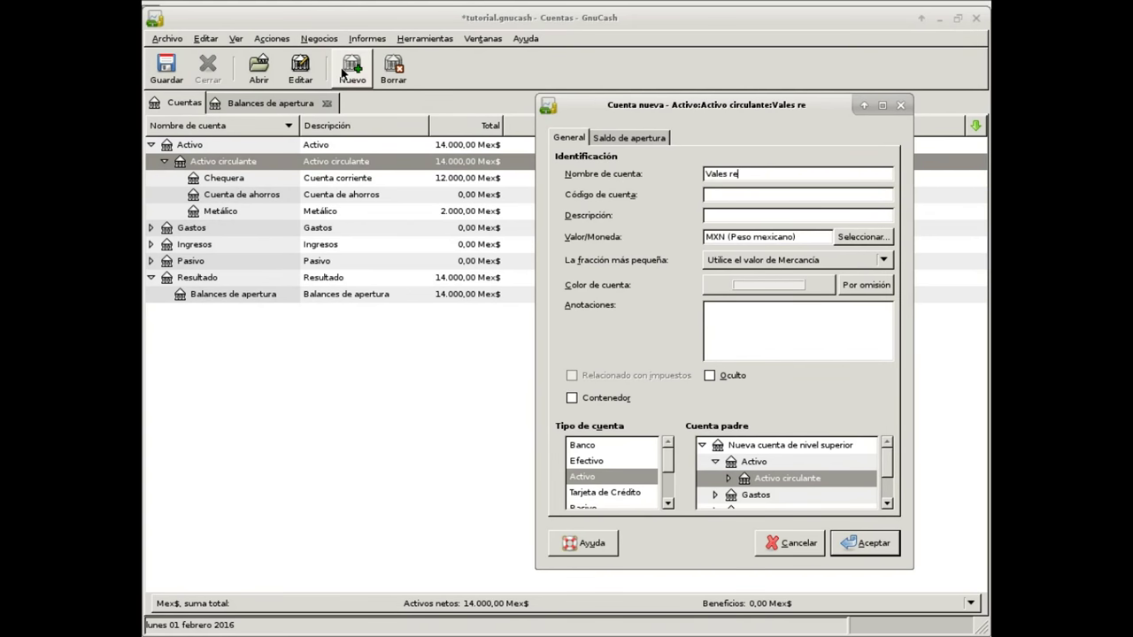
type("staurant")
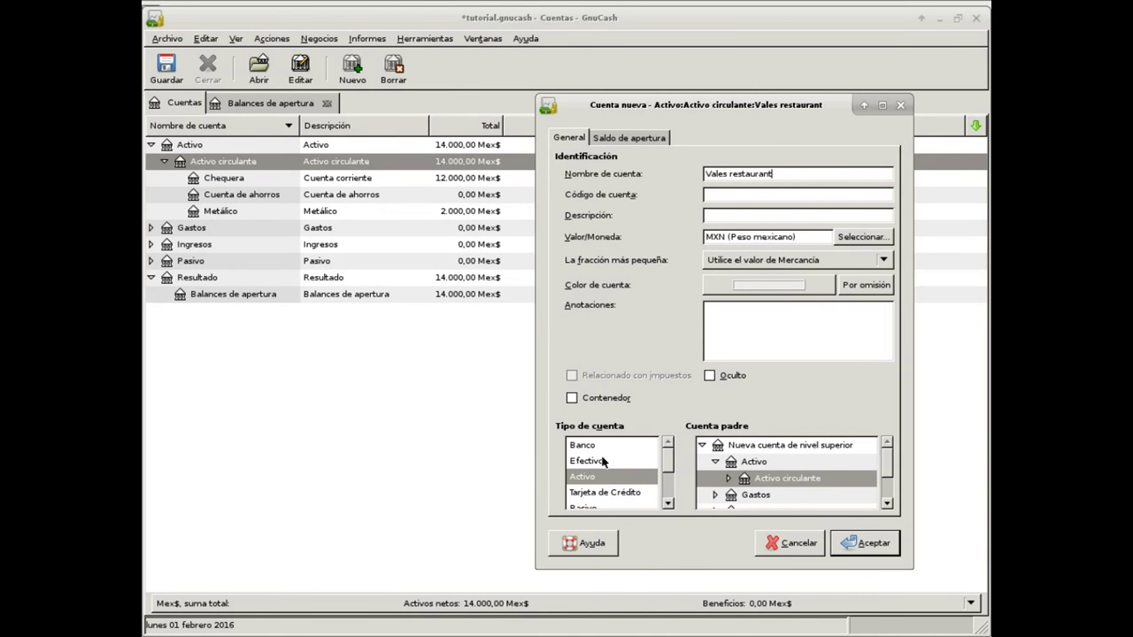
left_click(847, 546)
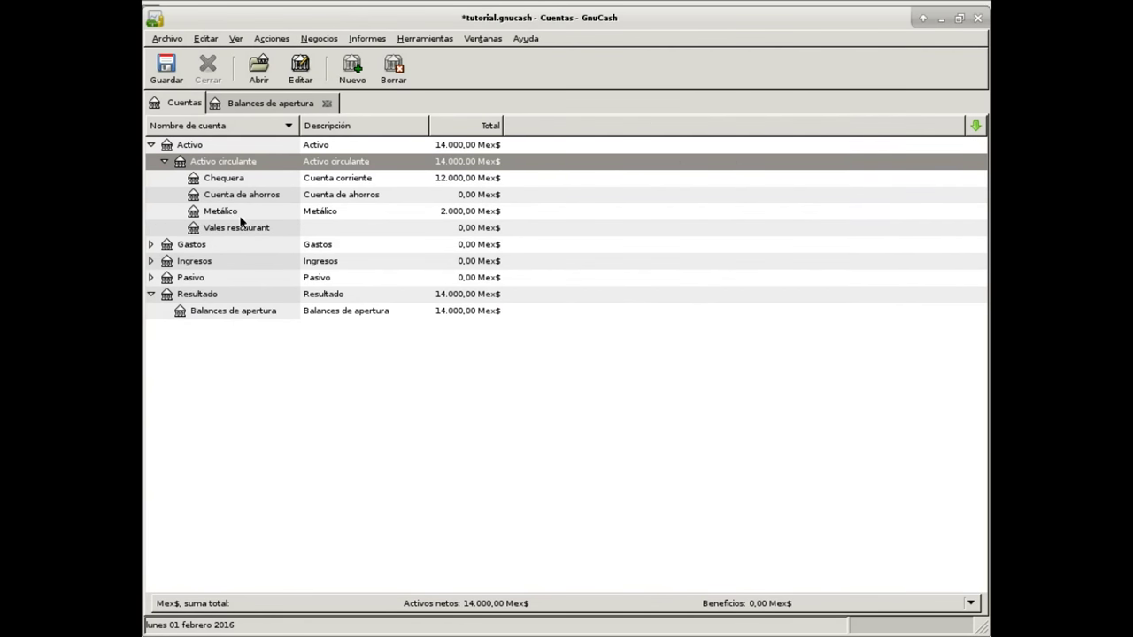
- Create another account named Vales despensa under Activo circulante
left_click(352, 69)
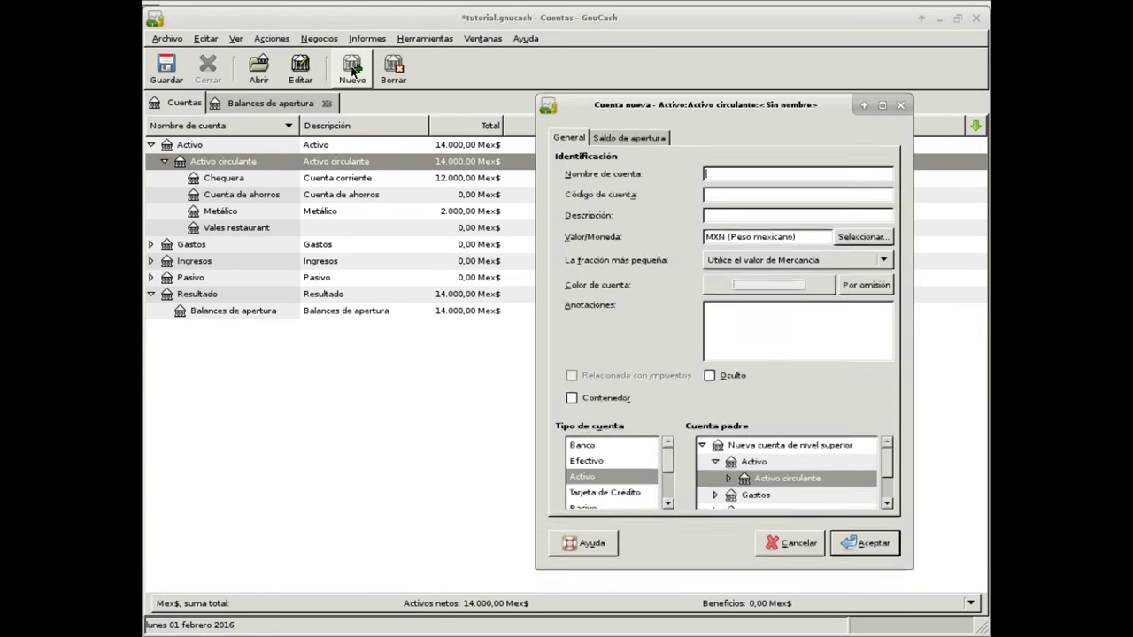
type("Vales despend")
key("BackSpace")
type("sa")
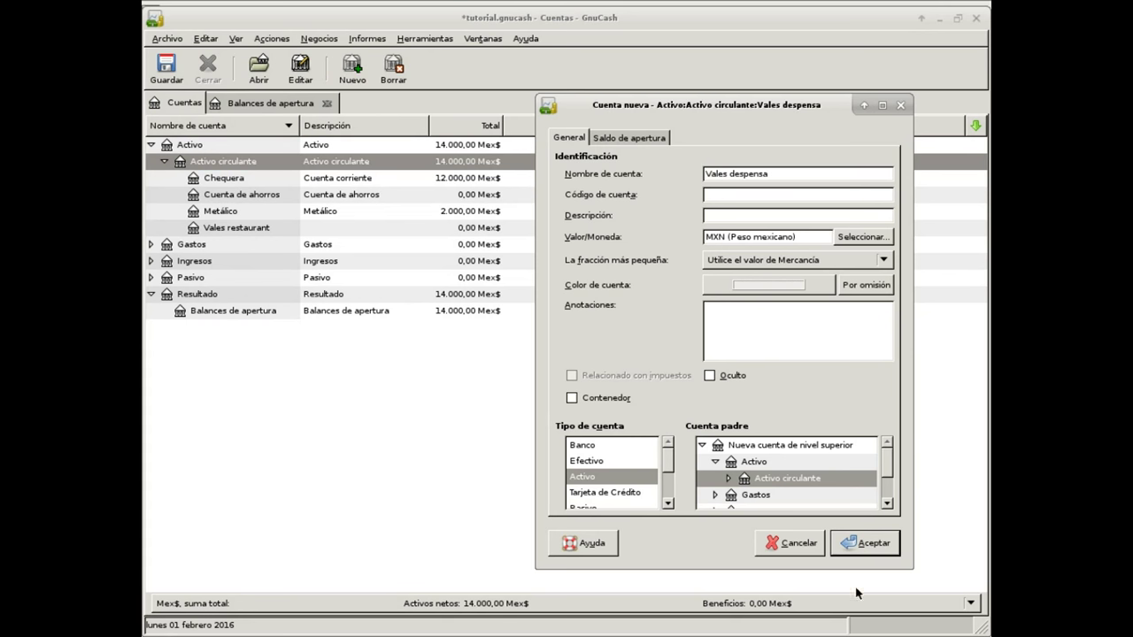
left_click(863, 543)
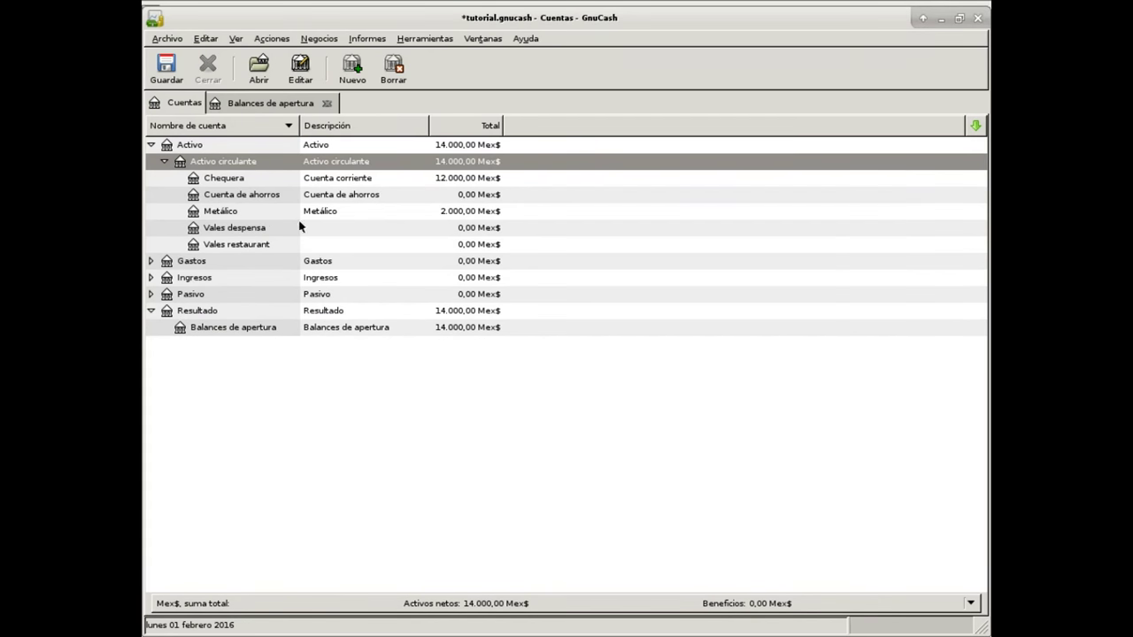
- Open the Balances de apertura register, date the blank transaction 01/02/16 and describe it as Inicial
left_click(241, 230)
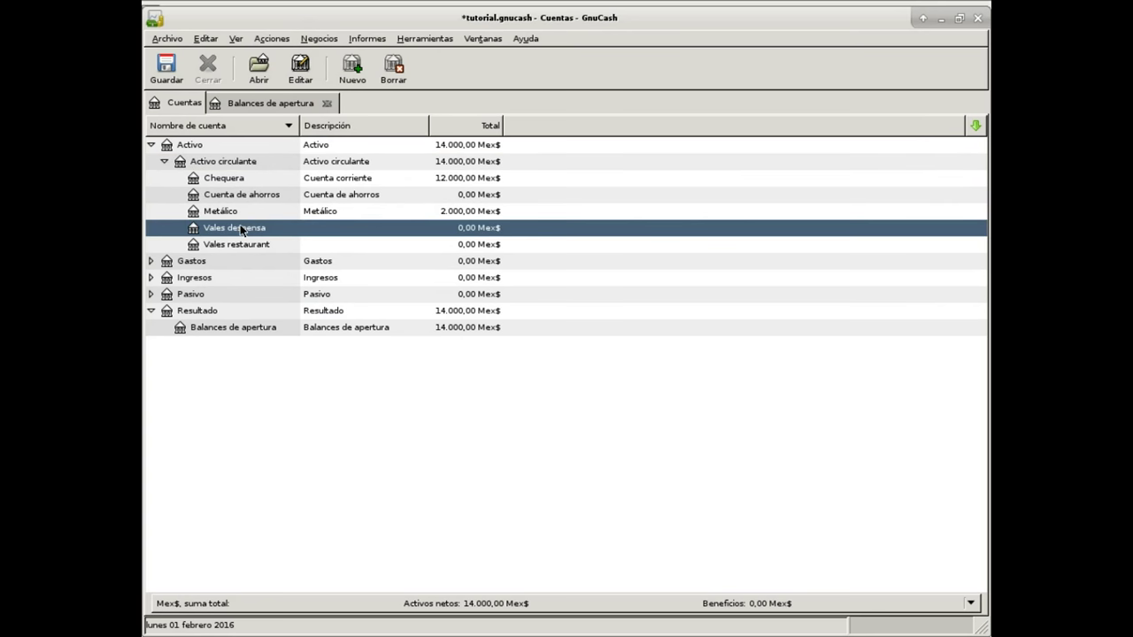
double_click(206, 327)
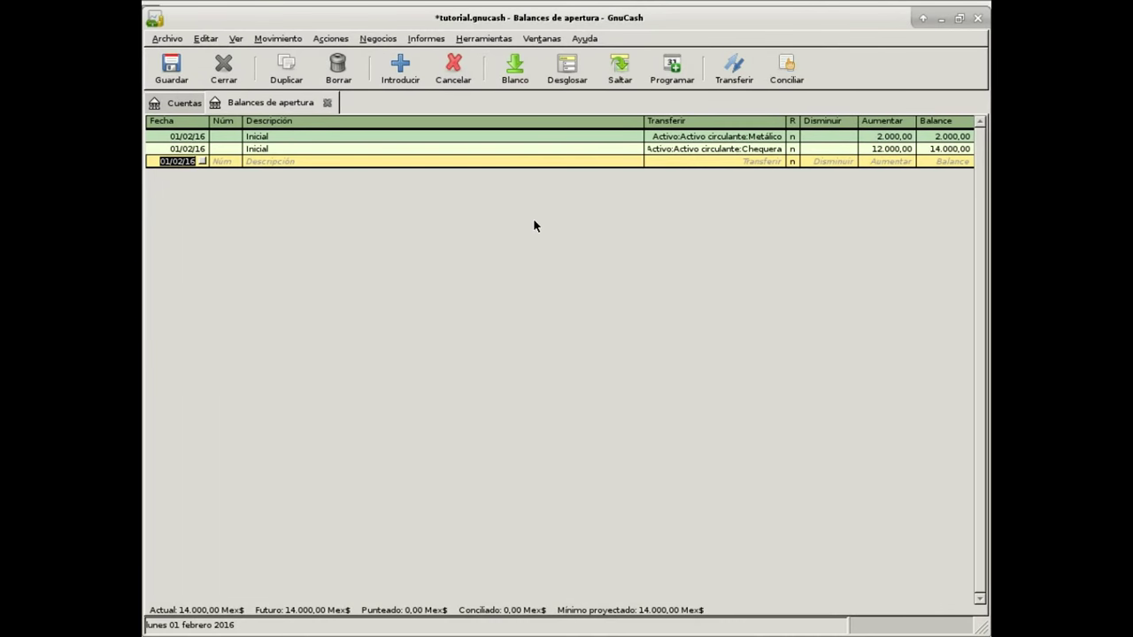
left_click(201, 162)
left_click(165, 209)
left_click(366, 161)
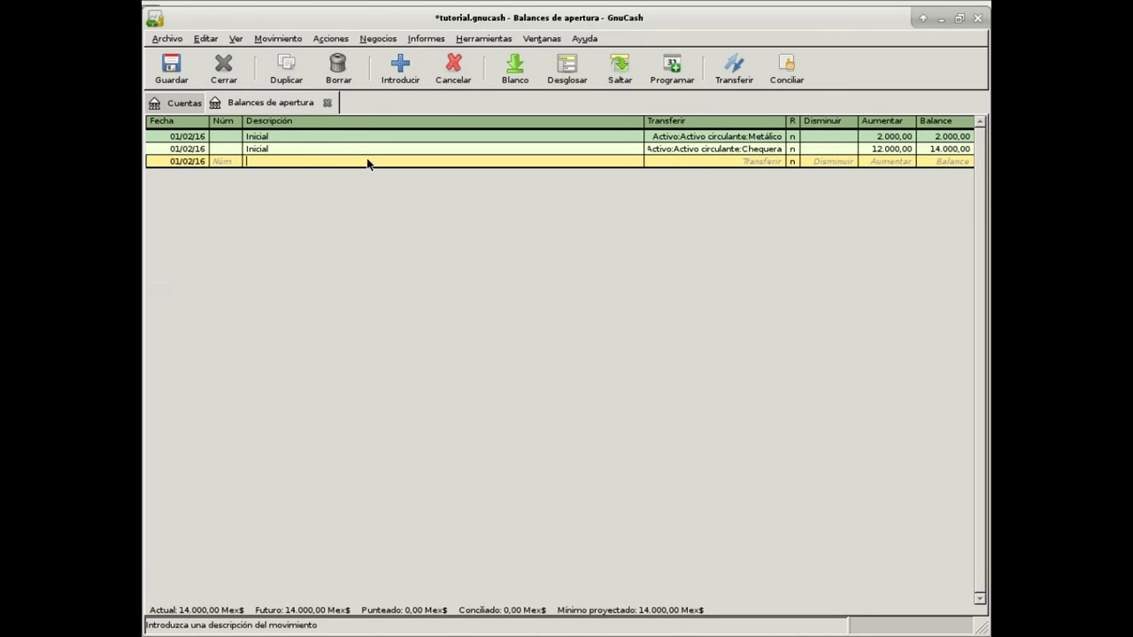
type("Inicial")
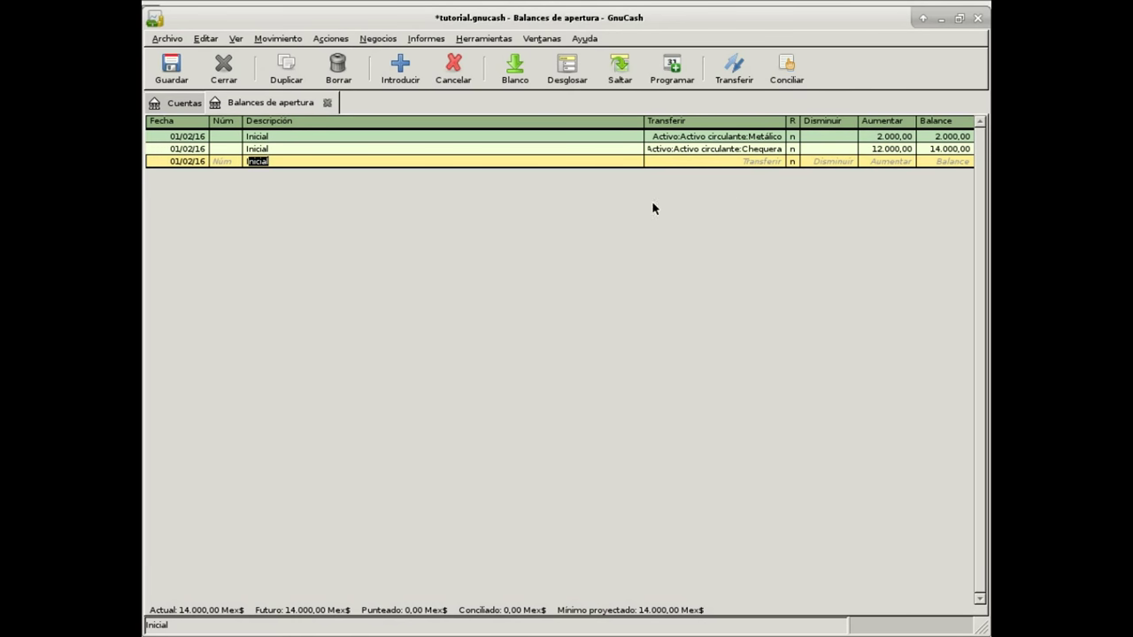
- Set the transaction's transfer account to Activo:Activo circulante:Vales restaurant, enter 1000 as the increase amount and record it
left_click(656, 162)
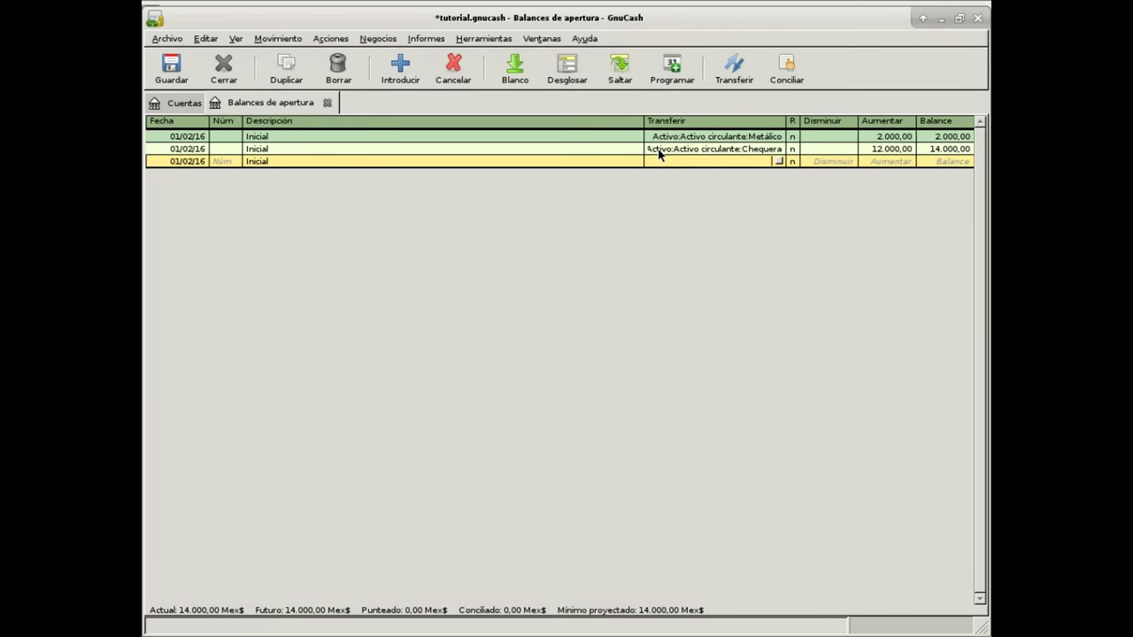
type("Activo")
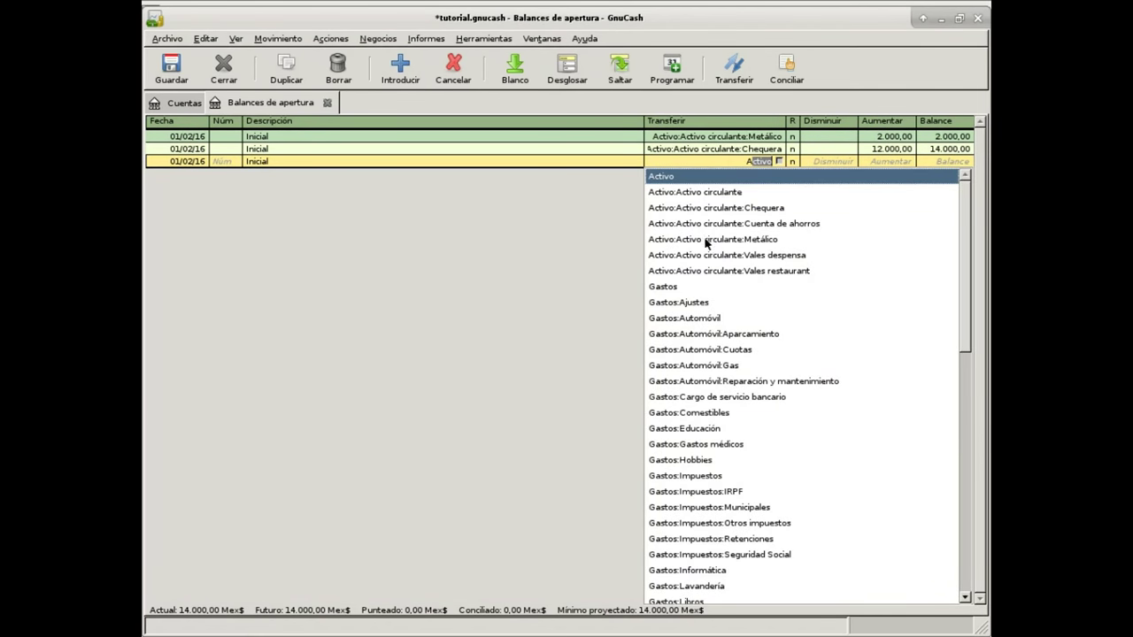
left_click(715, 271)
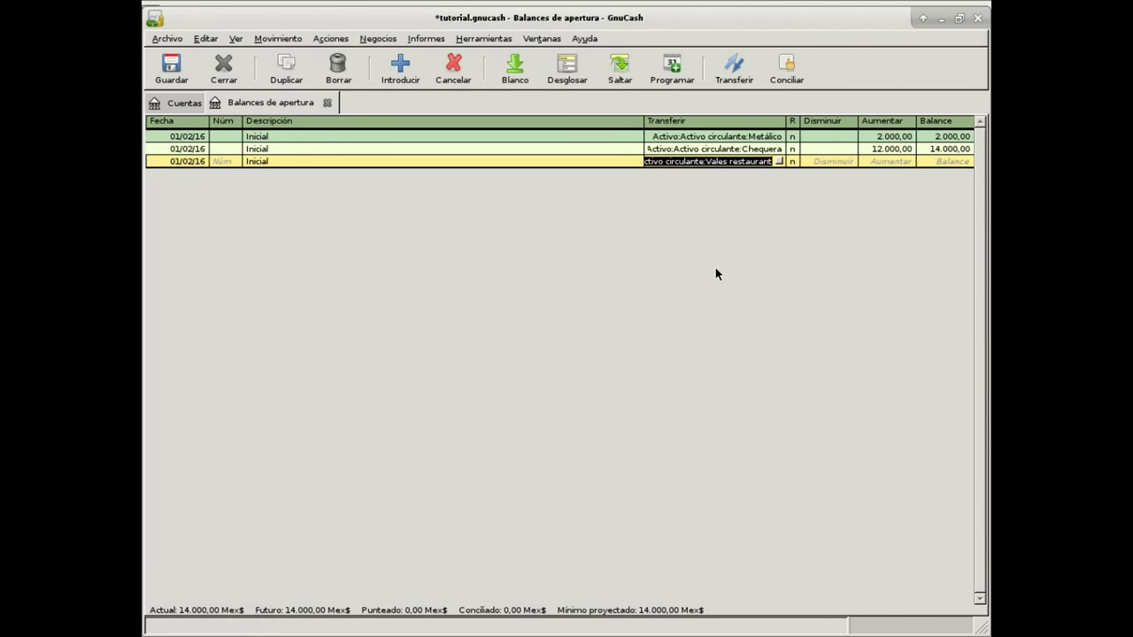
left_click(877, 162)
type("1000")
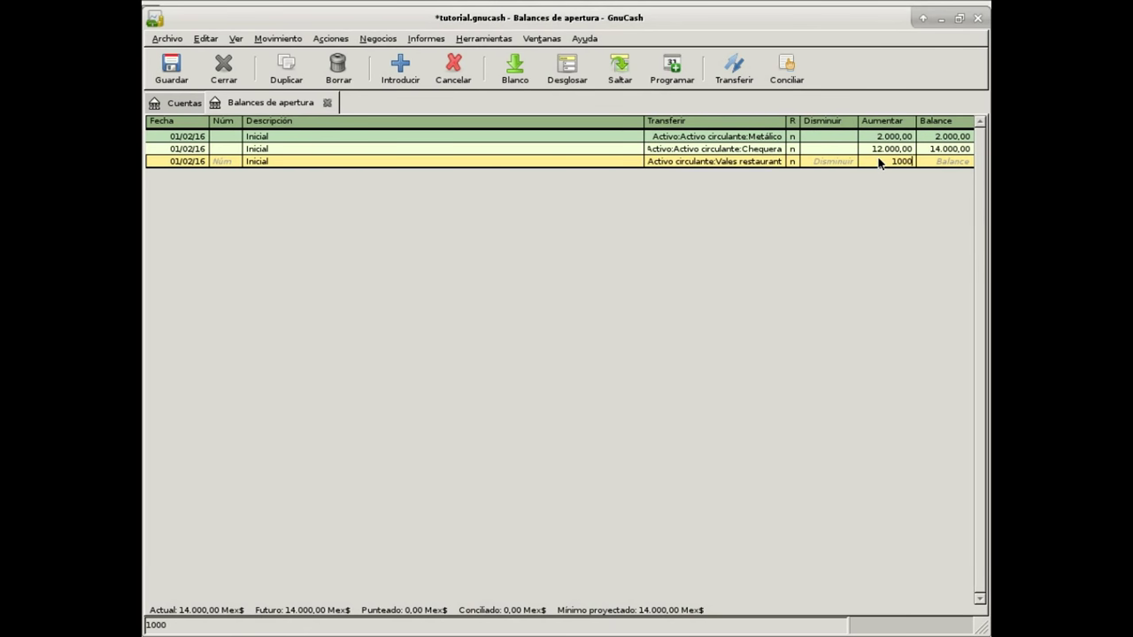
key("Return")
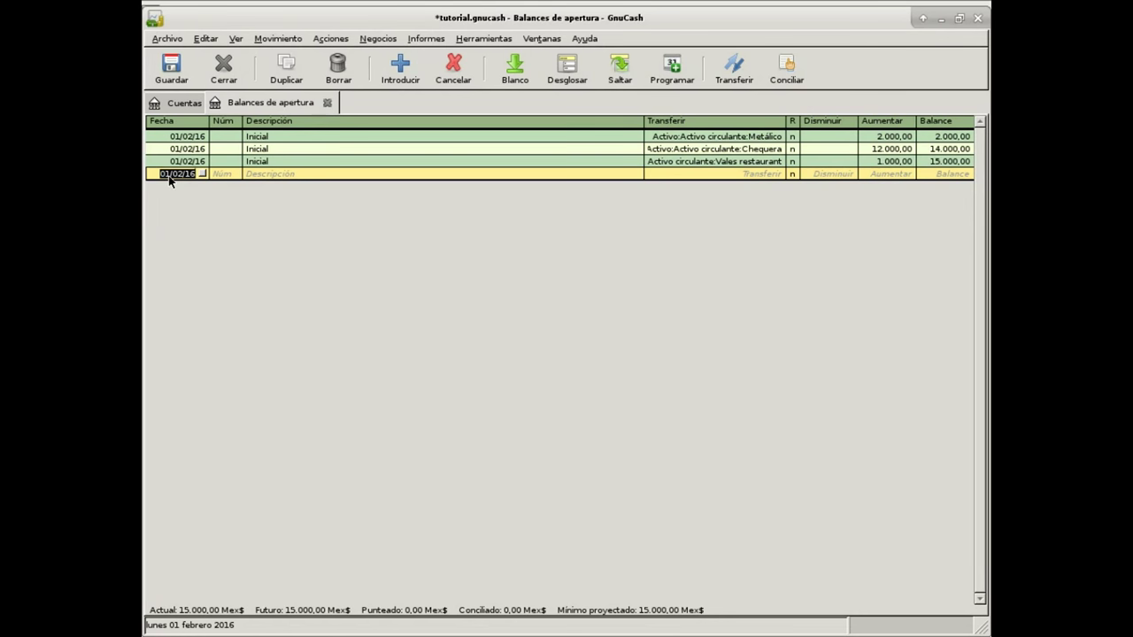
- Record a further Inicial transaction with transfer account Activo:Activo circulante:Vales despensa and an increase of 1500, and return to the account list
left_click(286, 175)
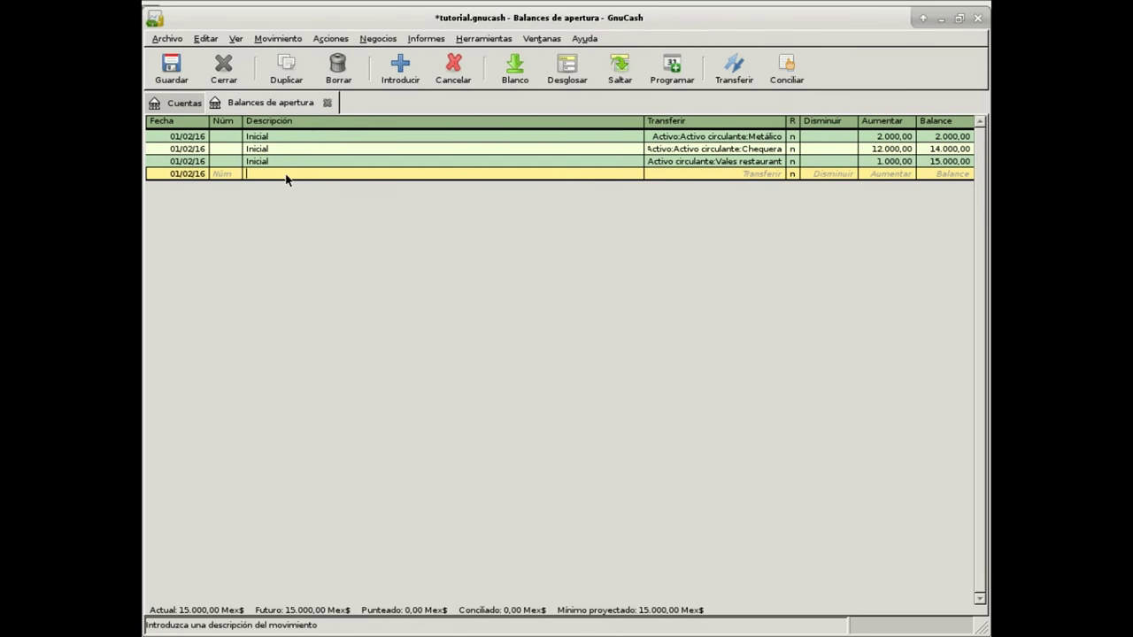
type("Inicial")
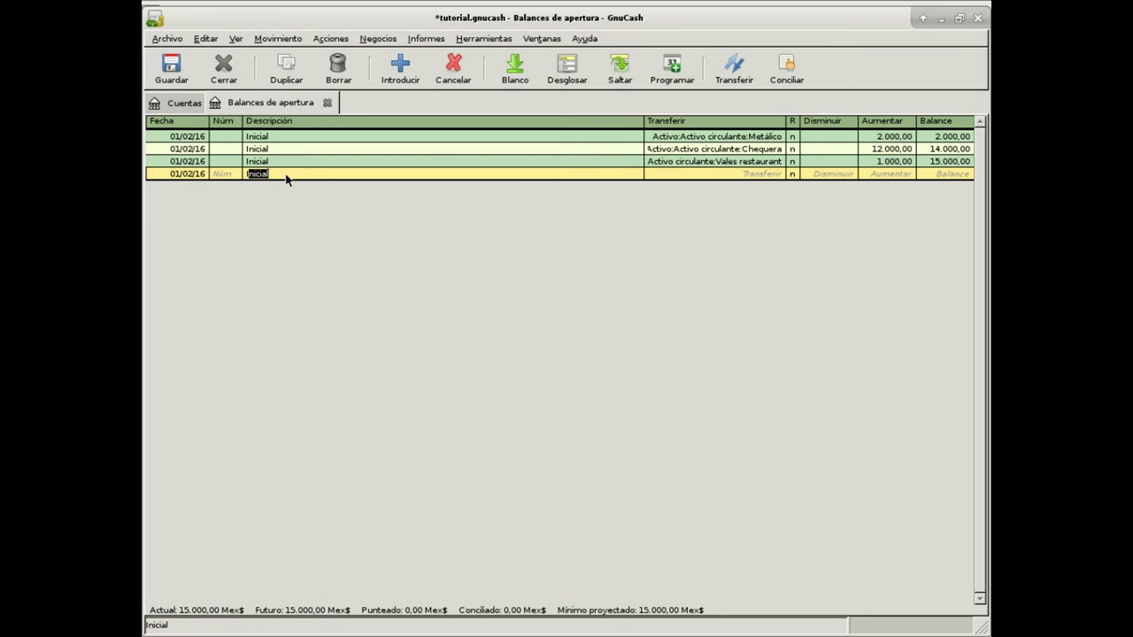
left_click(662, 176)
type("Activo")
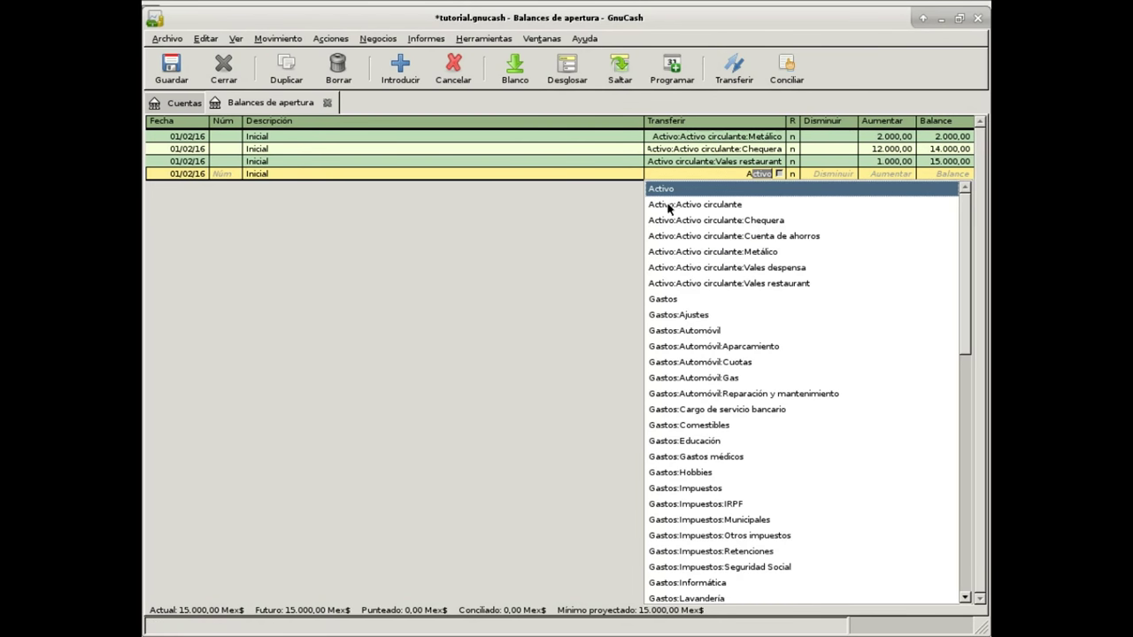
left_click(701, 270)
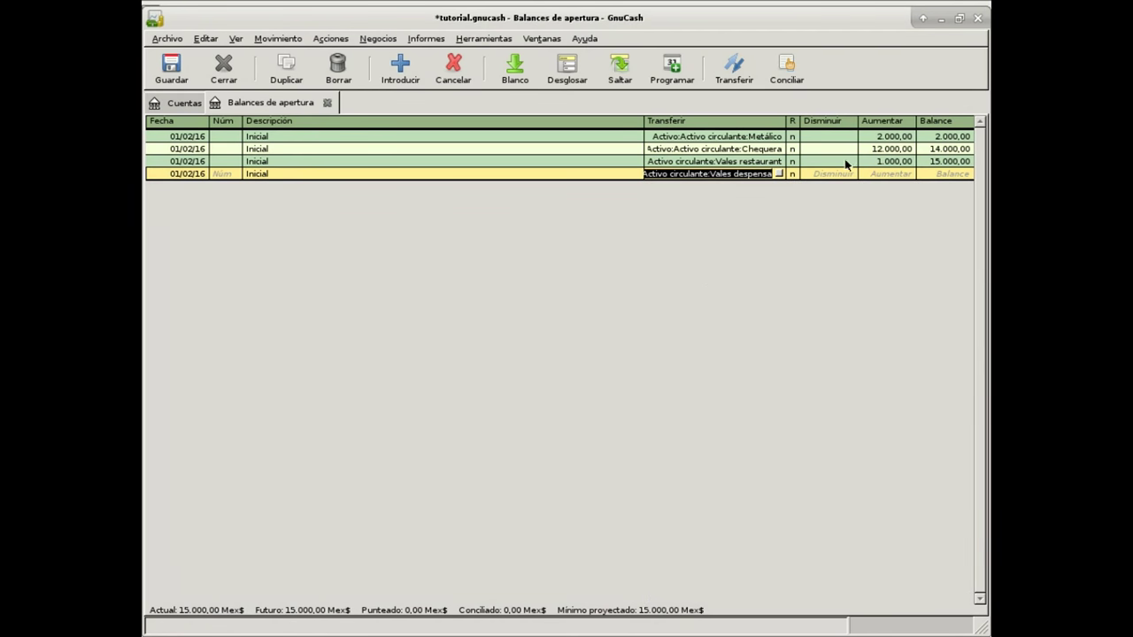
left_click(872, 180)
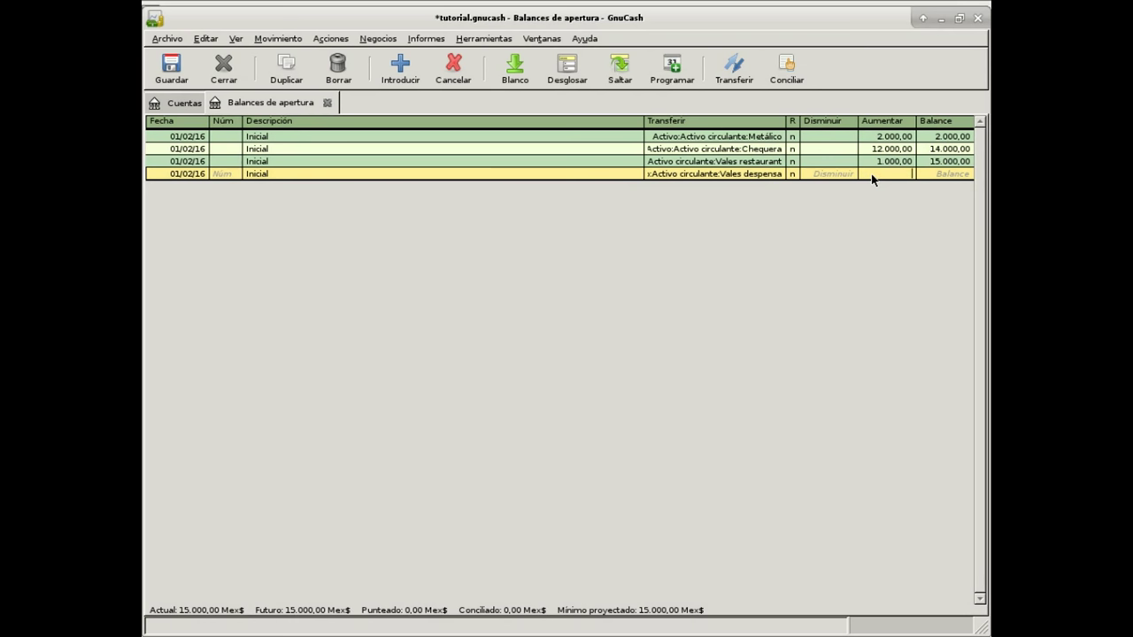
type("1500")
key("Return")
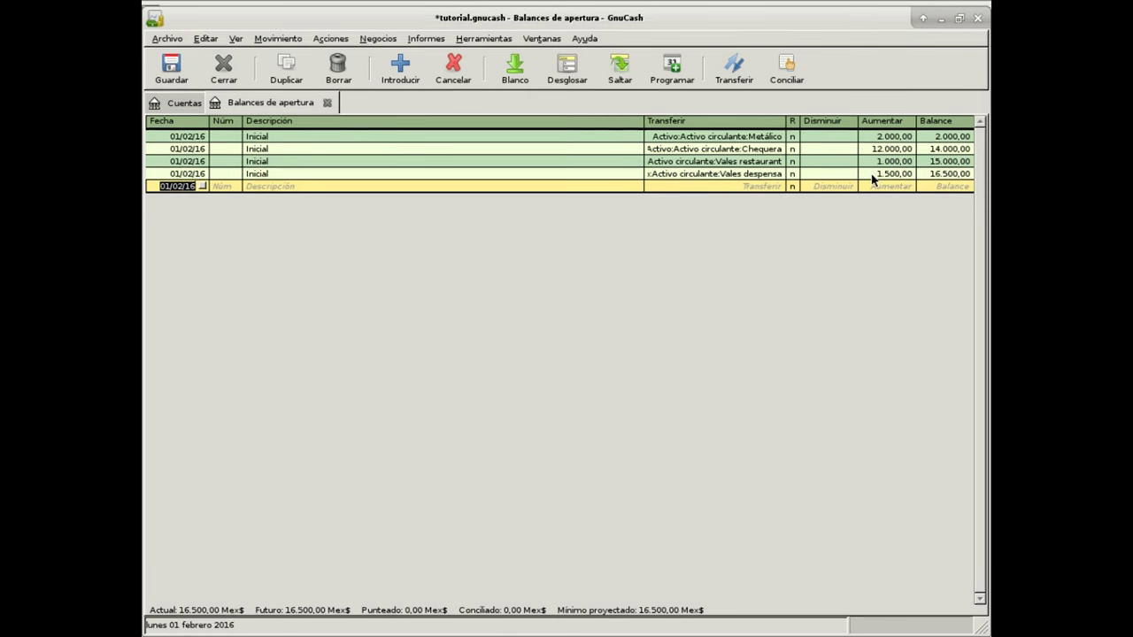
left_click(177, 104)
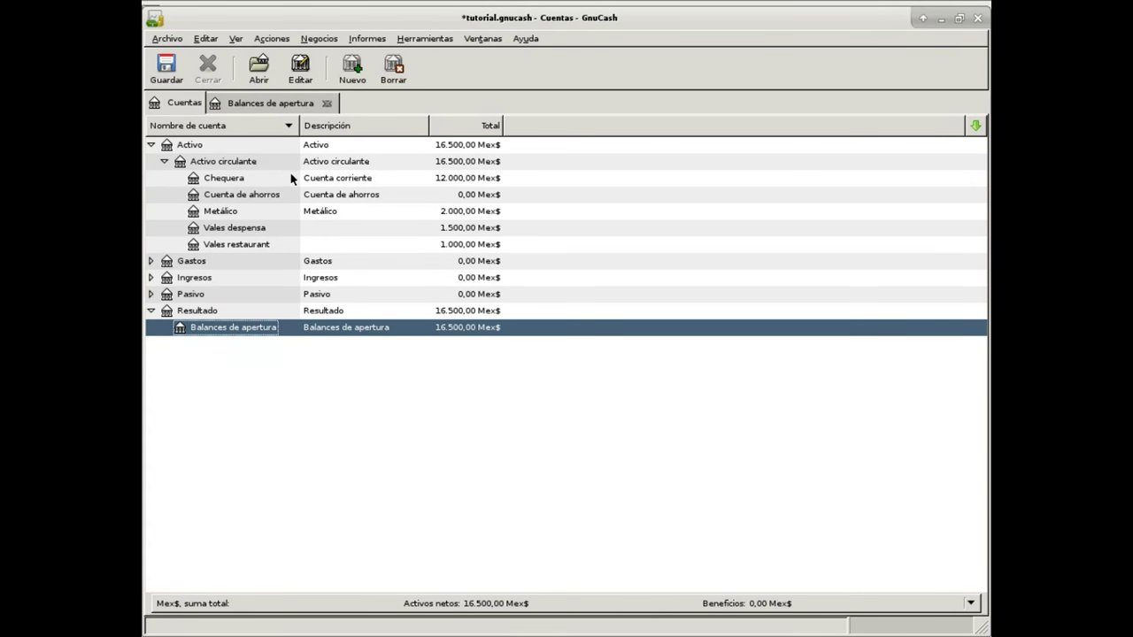
- Switch to the terminal to review the income and opening balance amounts in the gnucash.org notes, and return to GnuCash
key("alt+Tab")
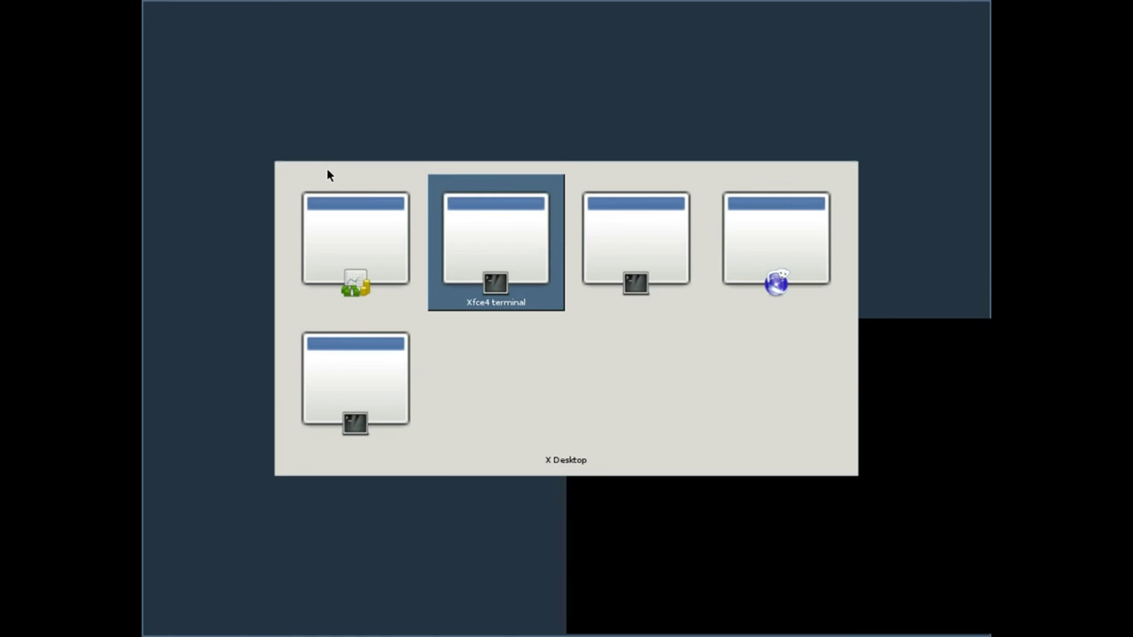
key("alt+Tab")
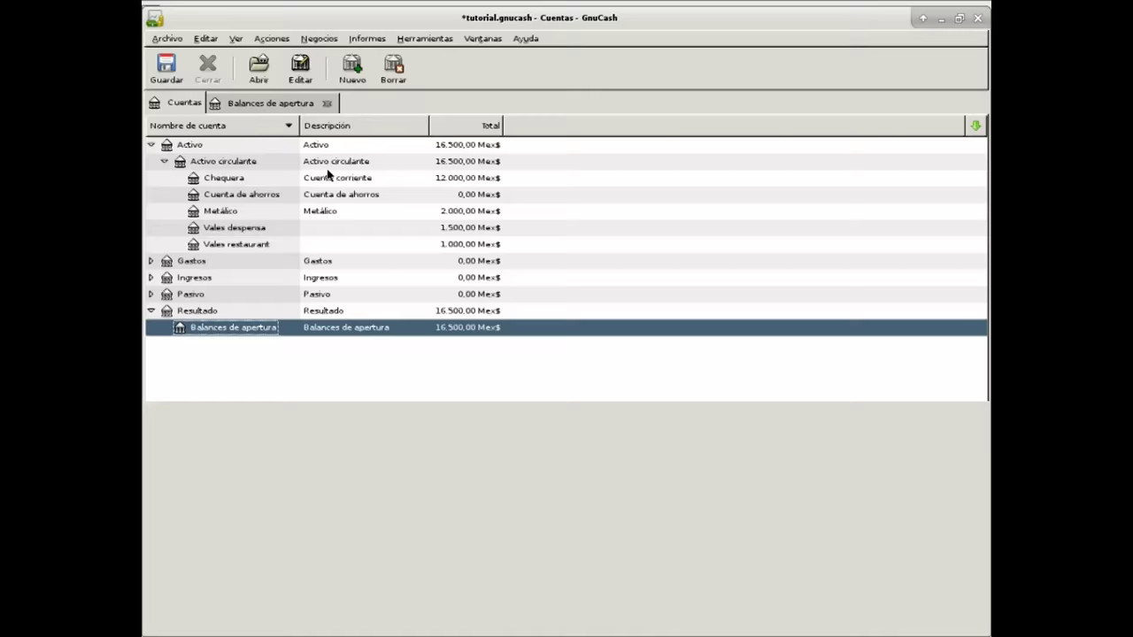
key("alt+Tab")
key("alt+Tab")
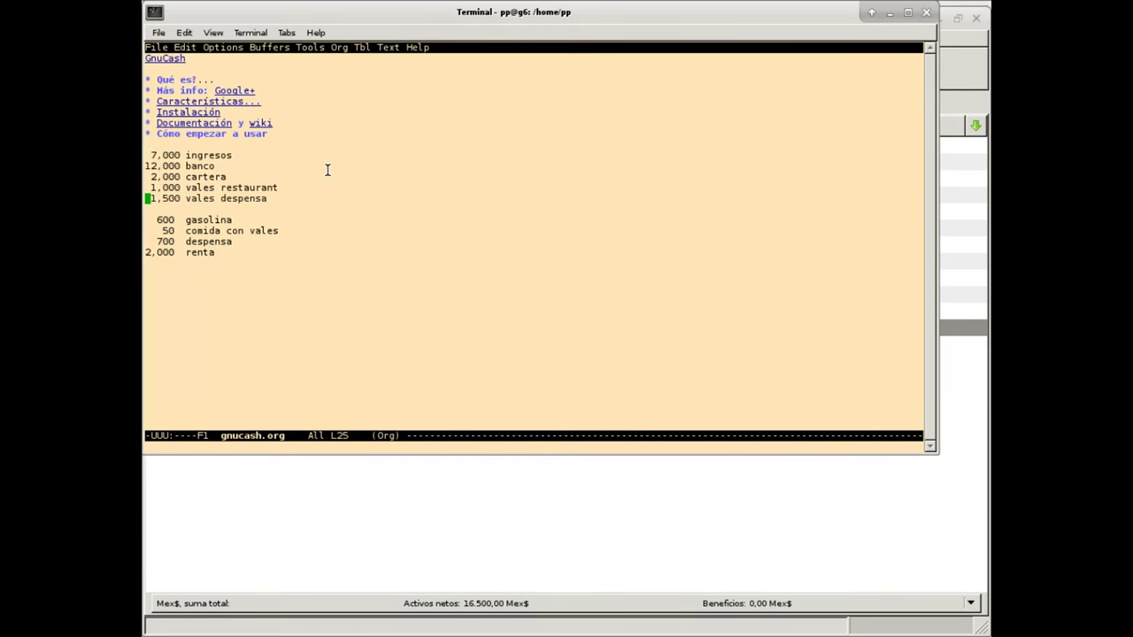
key("Up")
key("Up")
key("Up")
key("Up")
key("Down")
key("Down")
key("Down")
key("Down")
key("Up")
key("Up")
key("Up")
key("Up")
key("alt+Tab")
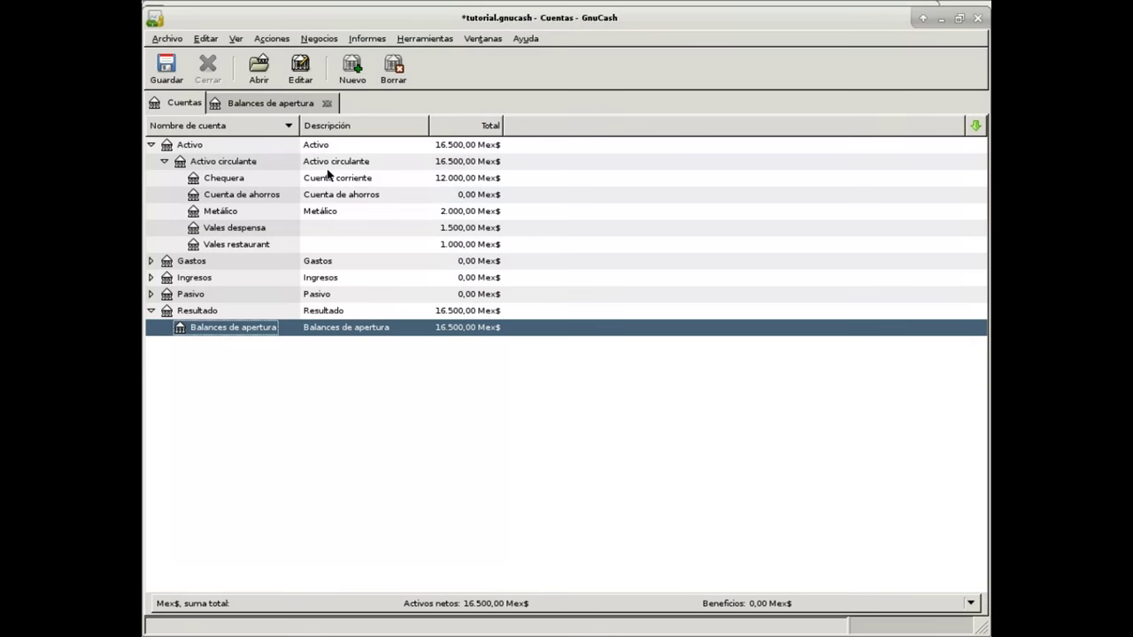
- Open the register of the Sueldo account under Ingresos and date its blank transaction 15/02/16
left_click(160, 111)
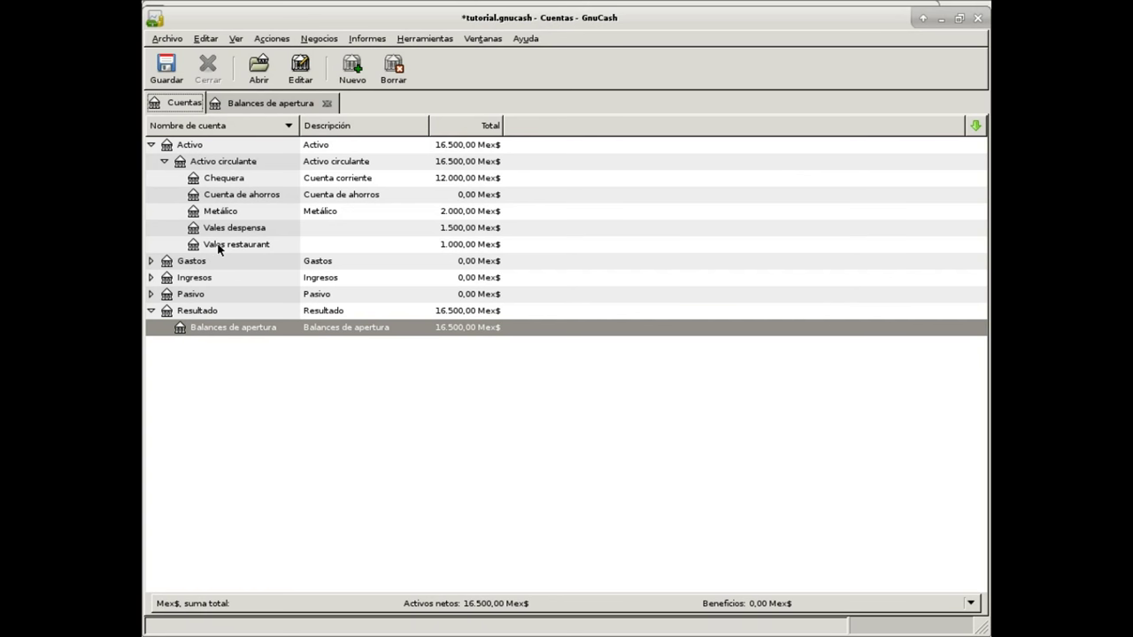
left_click(151, 277)
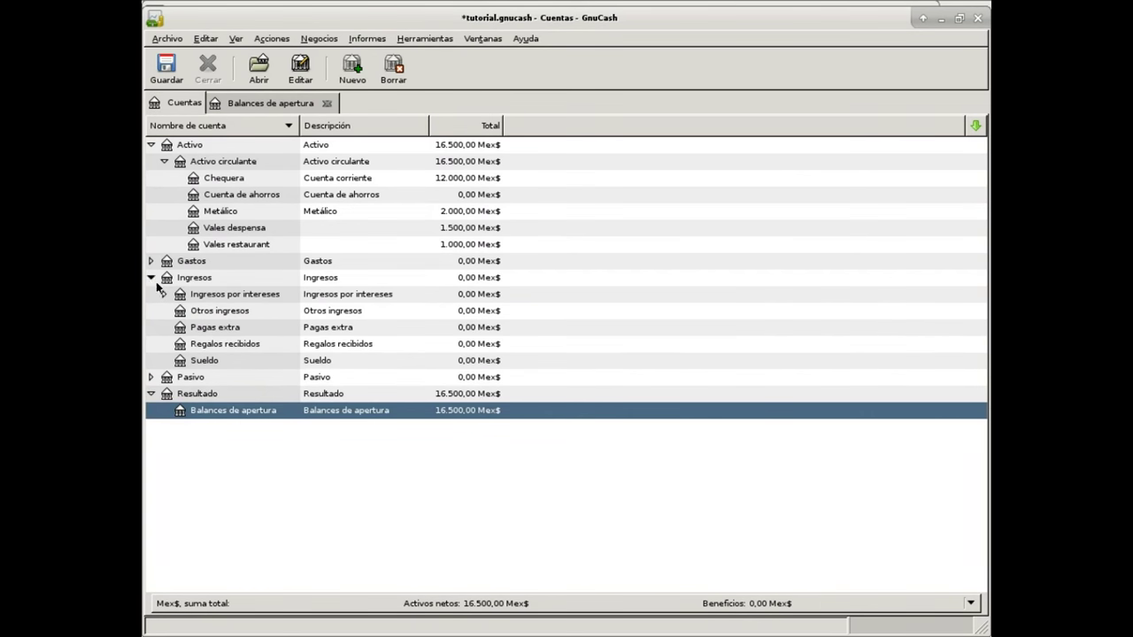
left_click(150, 394)
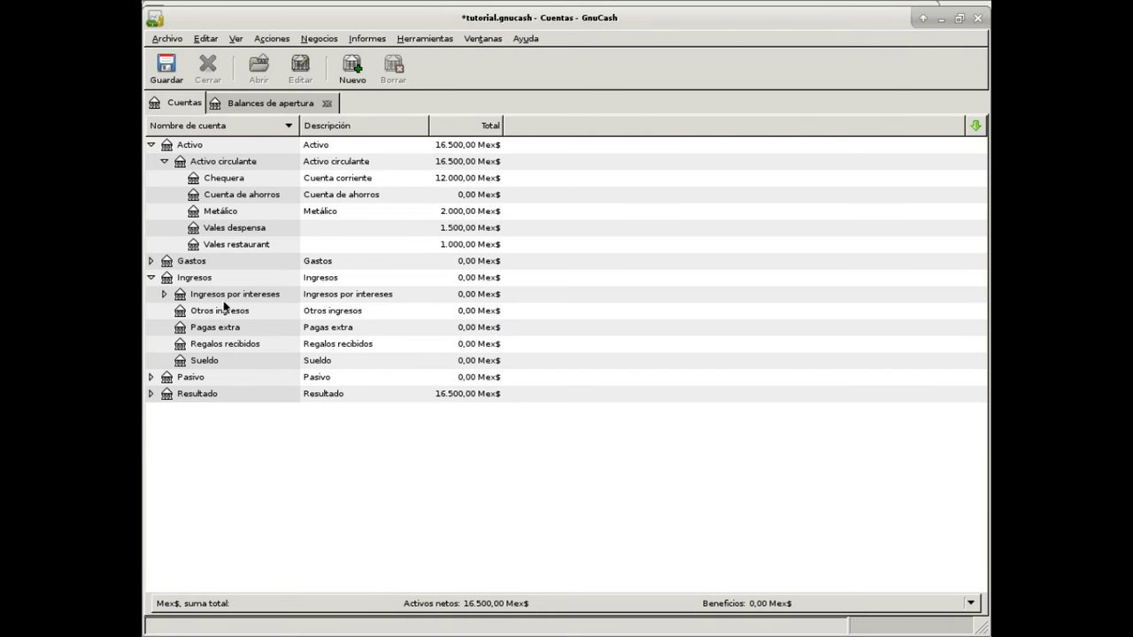
double_click(211, 361)
left_click(203, 136)
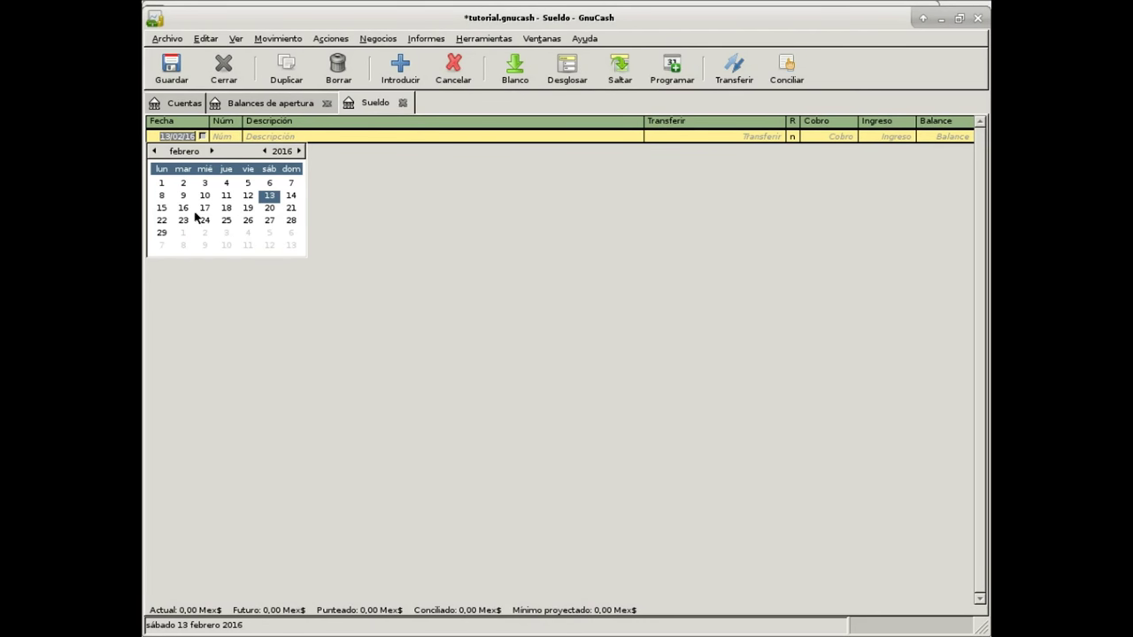
left_click(163, 209)
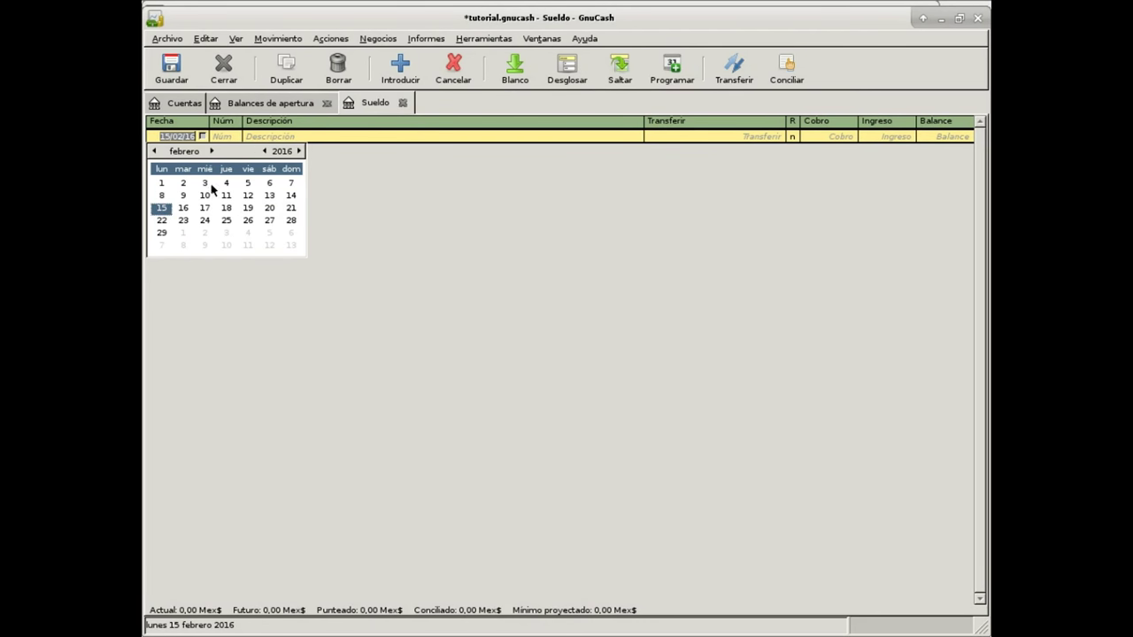
- Describe the Sueldo transaction dated 15/02/16 as Quincena 1 febrero and set its transfer account to Activo:Activo circulante:Chequera
double_click(162, 209)
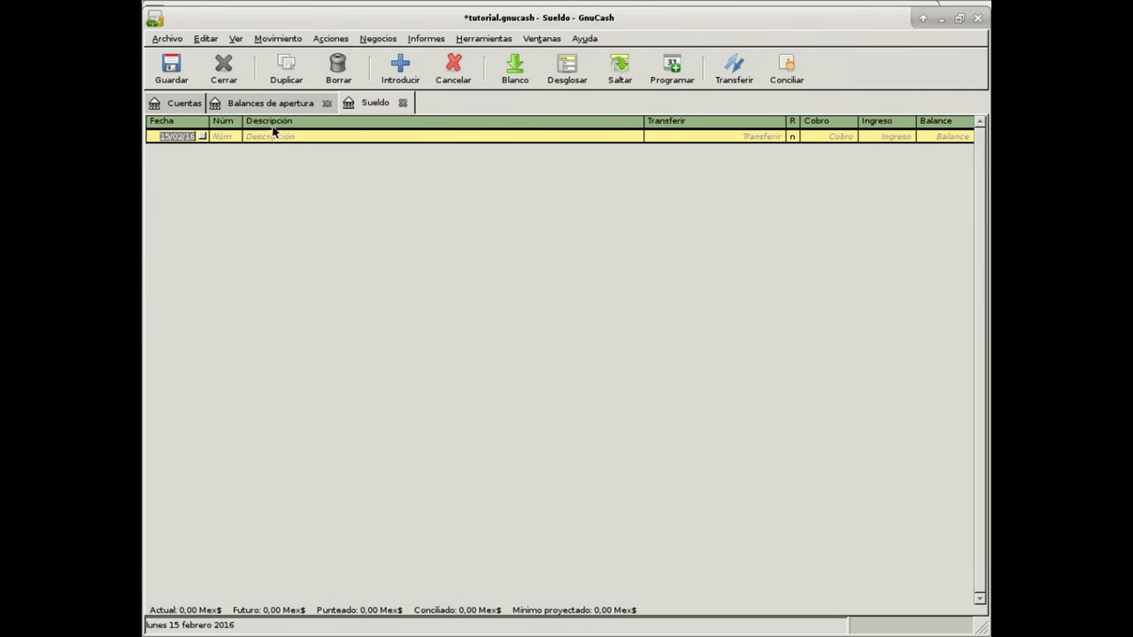
left_click(266, 139)
type("Quince")
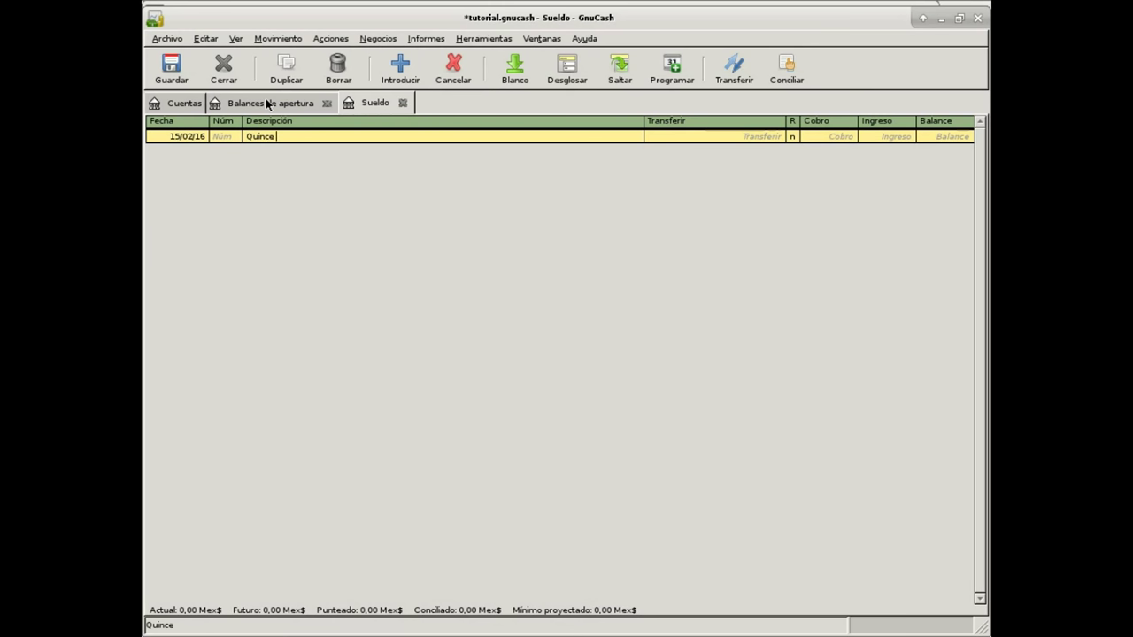
type("na 1 febrero")
left_click(676, 140)
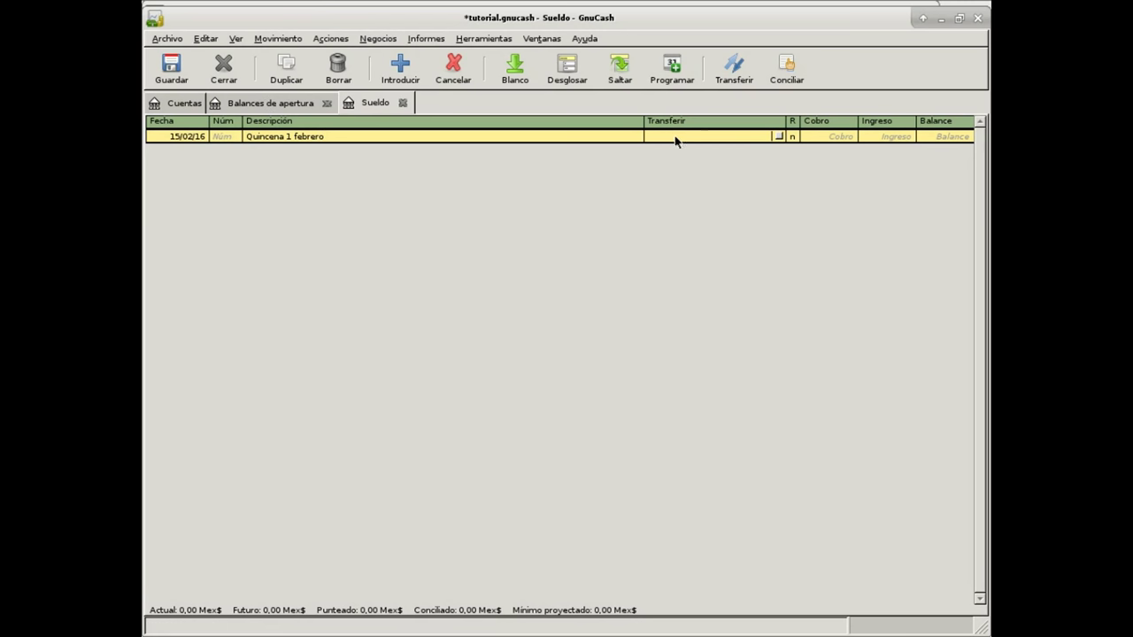
left_click(778, 136)
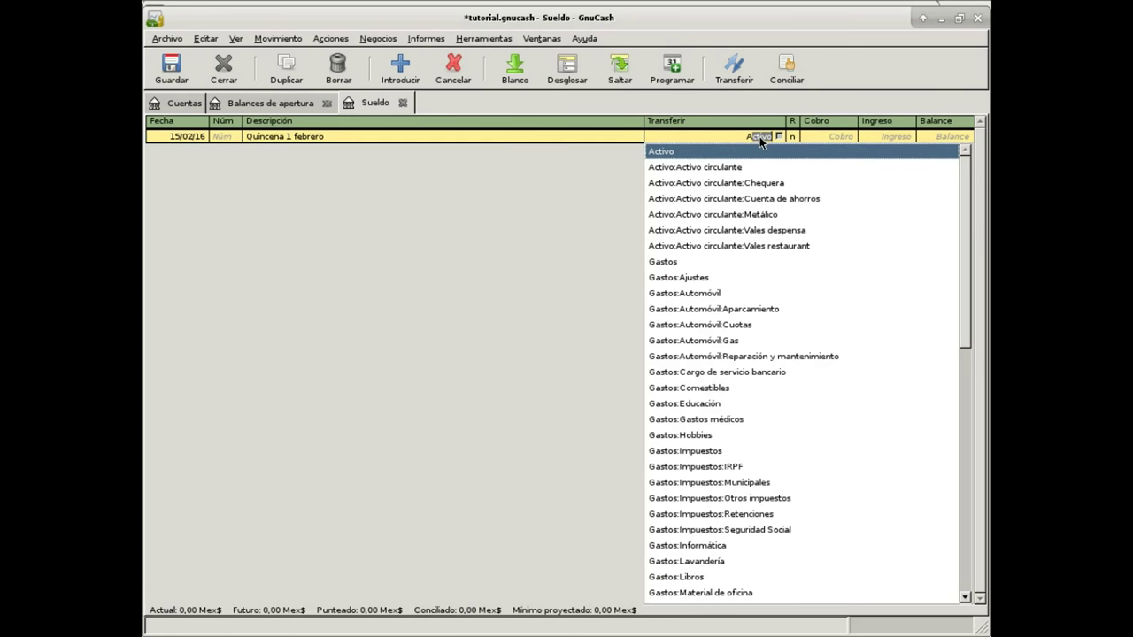
left_click(740, 186)
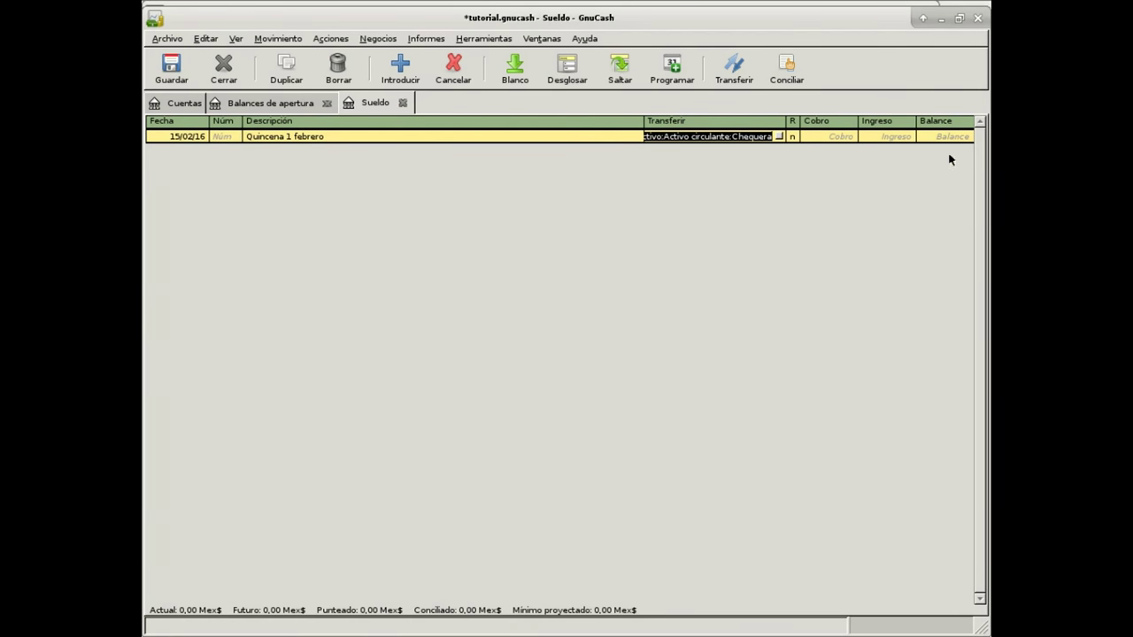
- Record the salary transaction with an income of 7.000, and save the file from the account list
left_click(874, 140)
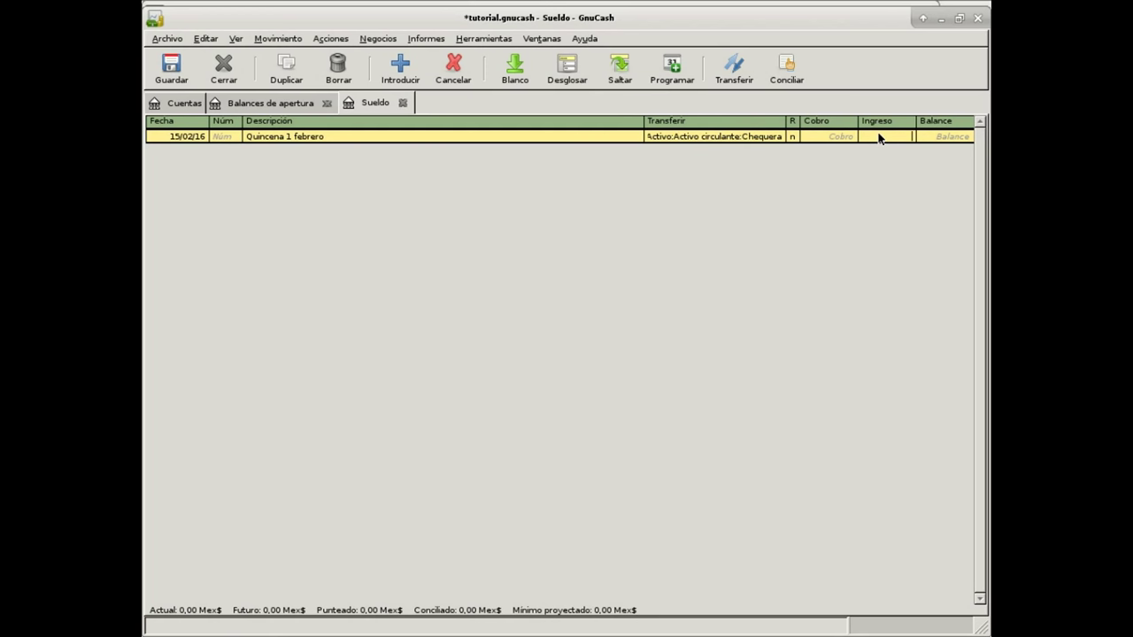
type("7.000")
key("Return")
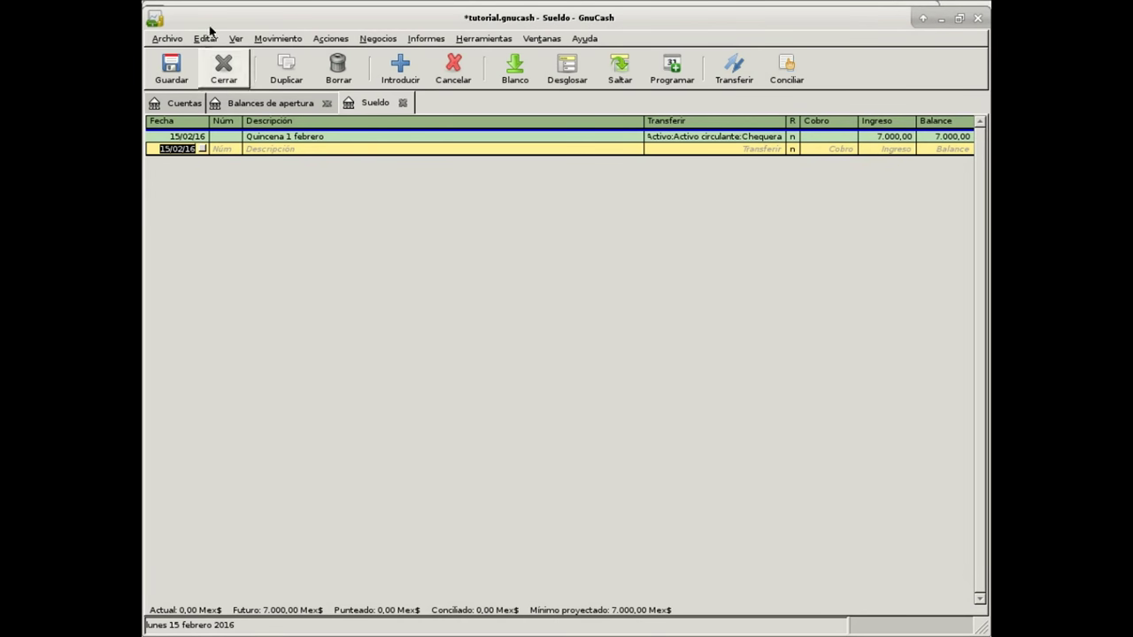
left_click(183, 103)
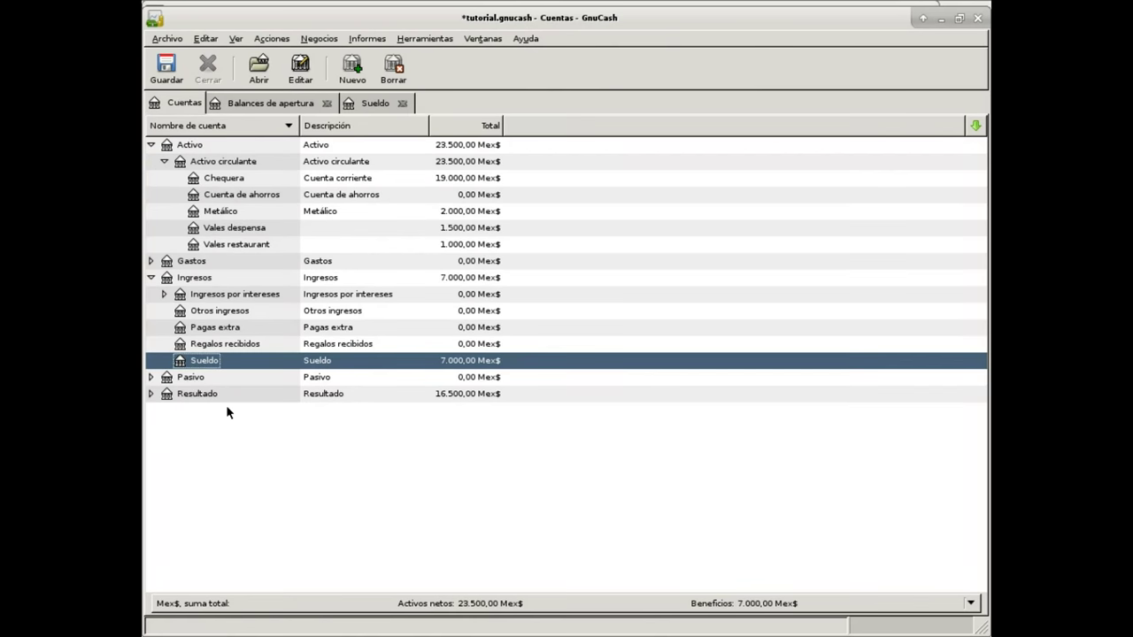
key("ctrl+s")
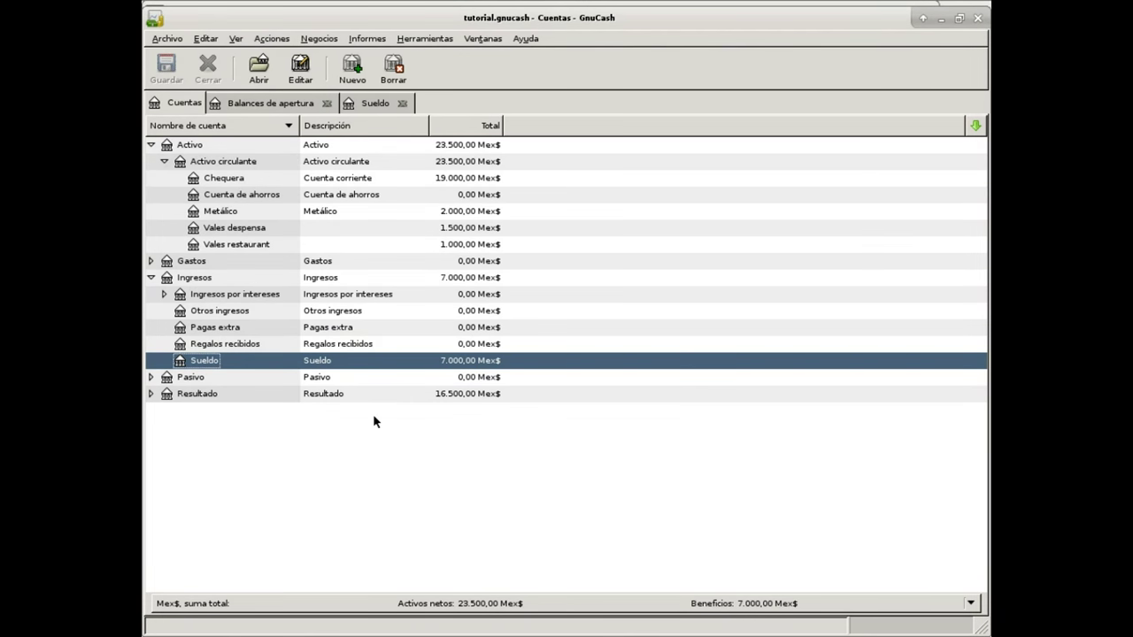
- Switch to the terminal to review the expense amounts listed in the gnucash.org notes, and return to GnuCash
key("alt+Tab")
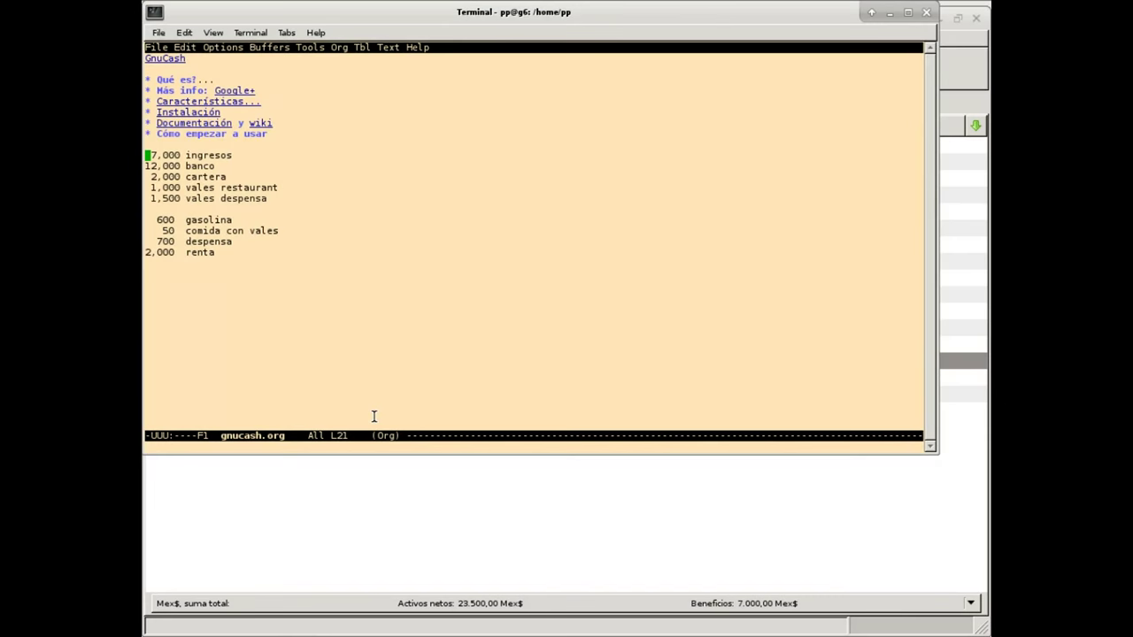
key("Down")
key("Down")
key("Down")
key("Down")
key("Down")
key("Down")
key("Down")
key("Up")
key("Down")
key("Up")
key("Down")
key("Down")
key("Down")
key("alt+Tab")
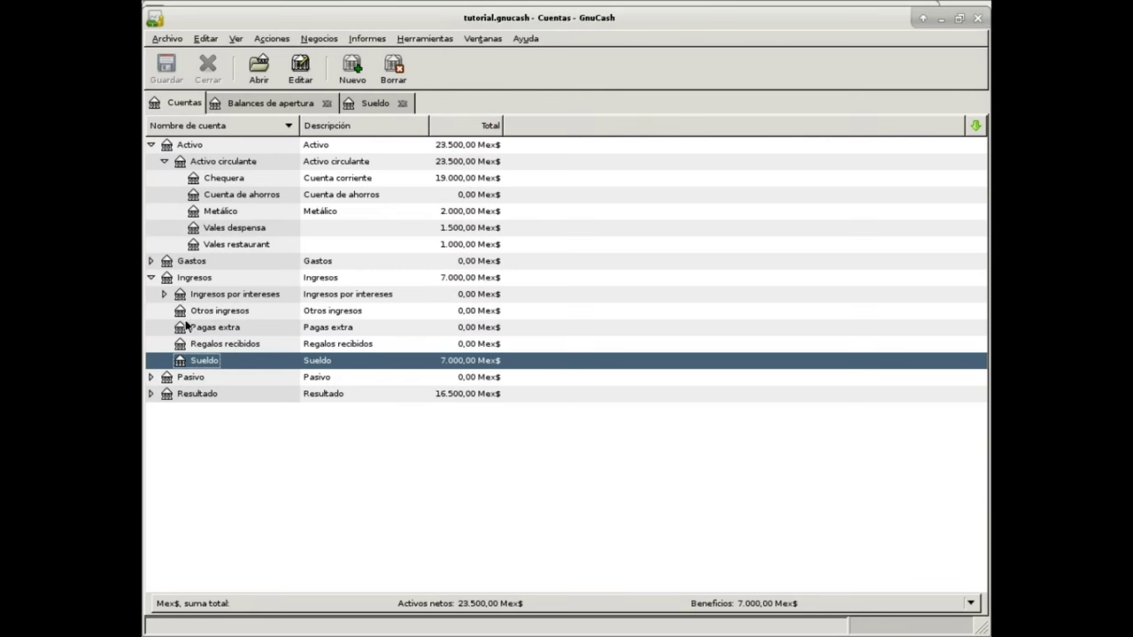
- Collapse the Ingresos accounts and open the register of the Gas account under Gastos:Automóvil
left_click(152, 278)
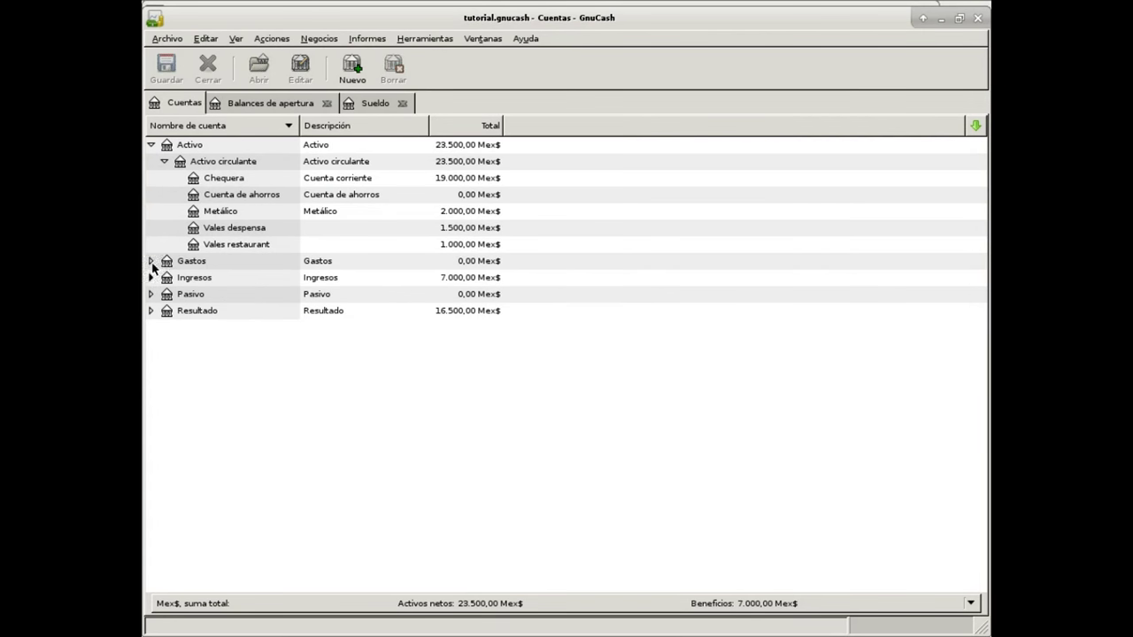
left_click(150, 261)
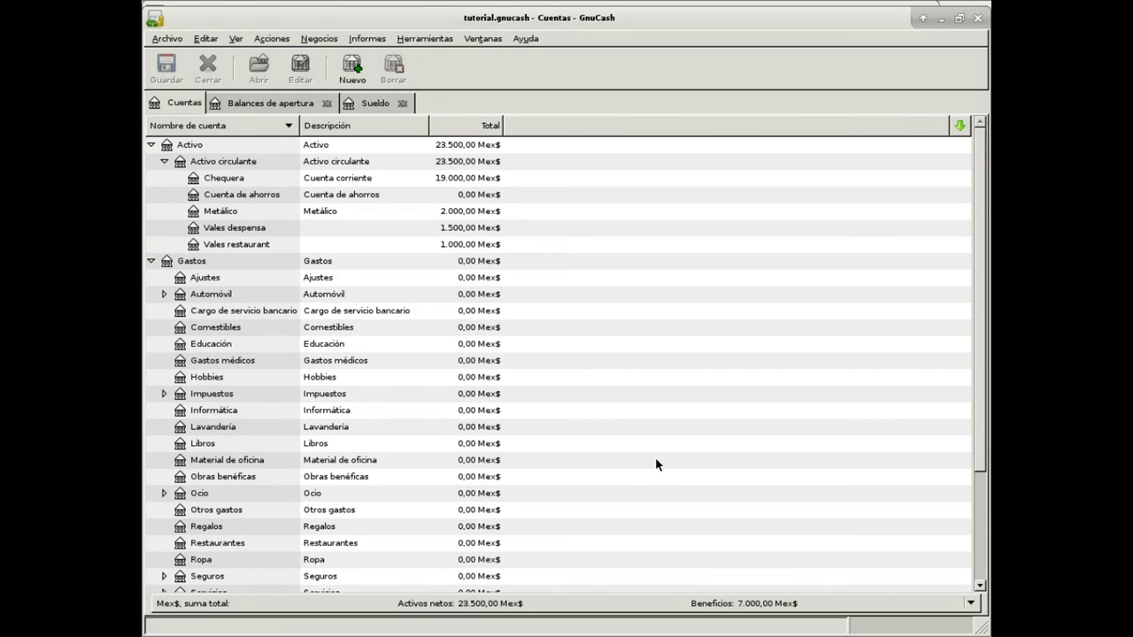
scroll(655, 456, "down", 3)
scroll(656, 457, "up", 3)
scroll(232, 377, "down", 1)
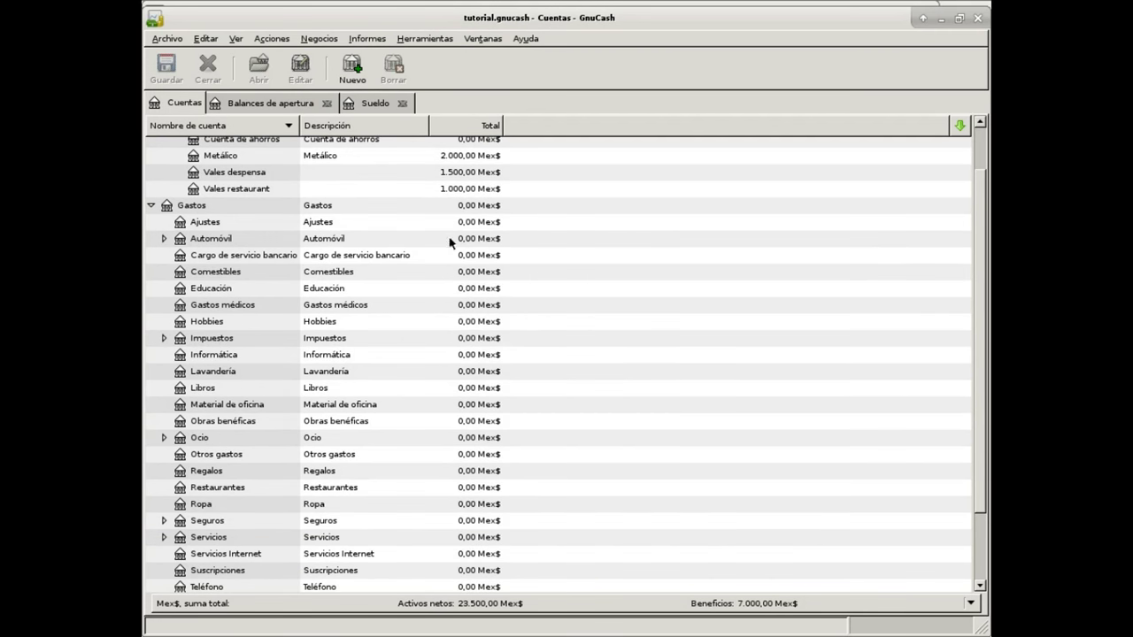
left_click(164, 239)
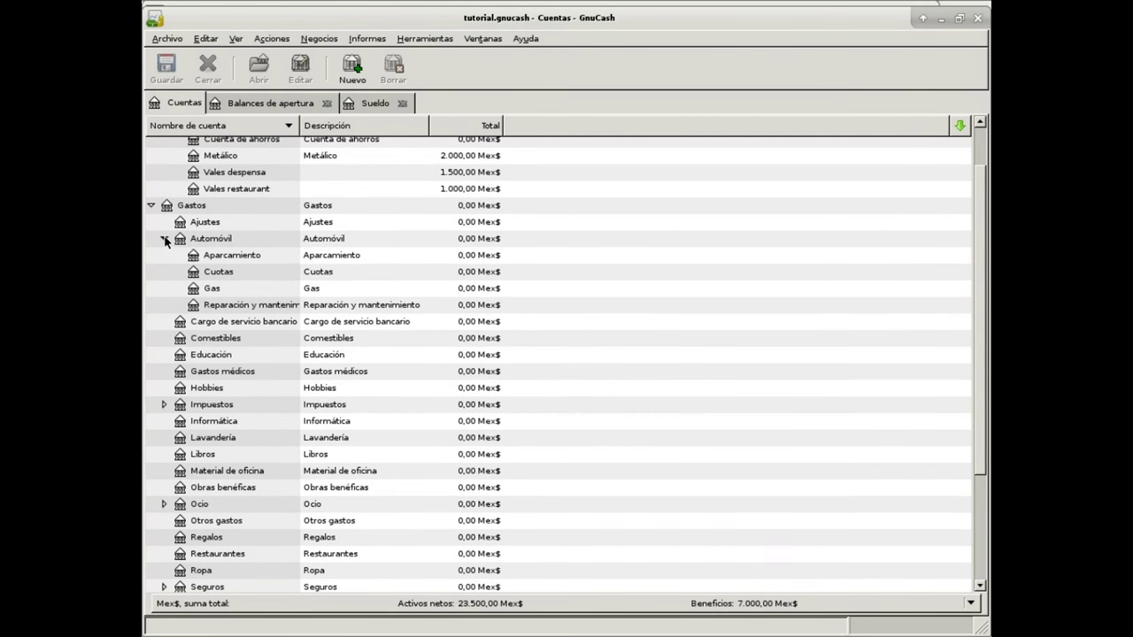
double_click(217, 288)
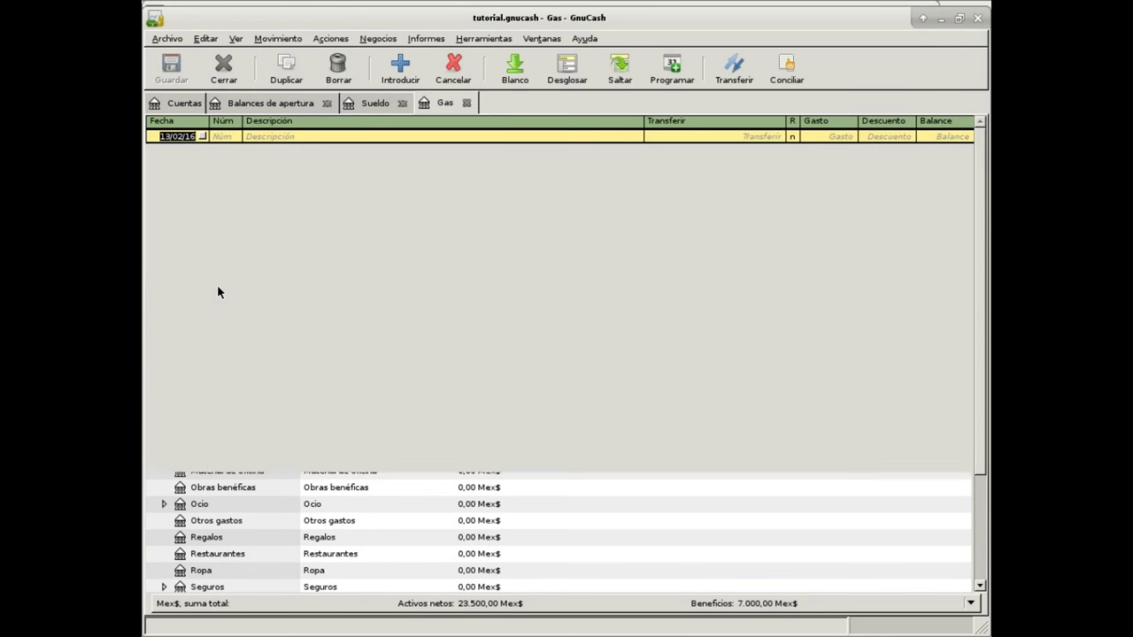
- Date the blank Gas transaction 03/02/16 and describe it as Gasolina
left_click(202, 138)
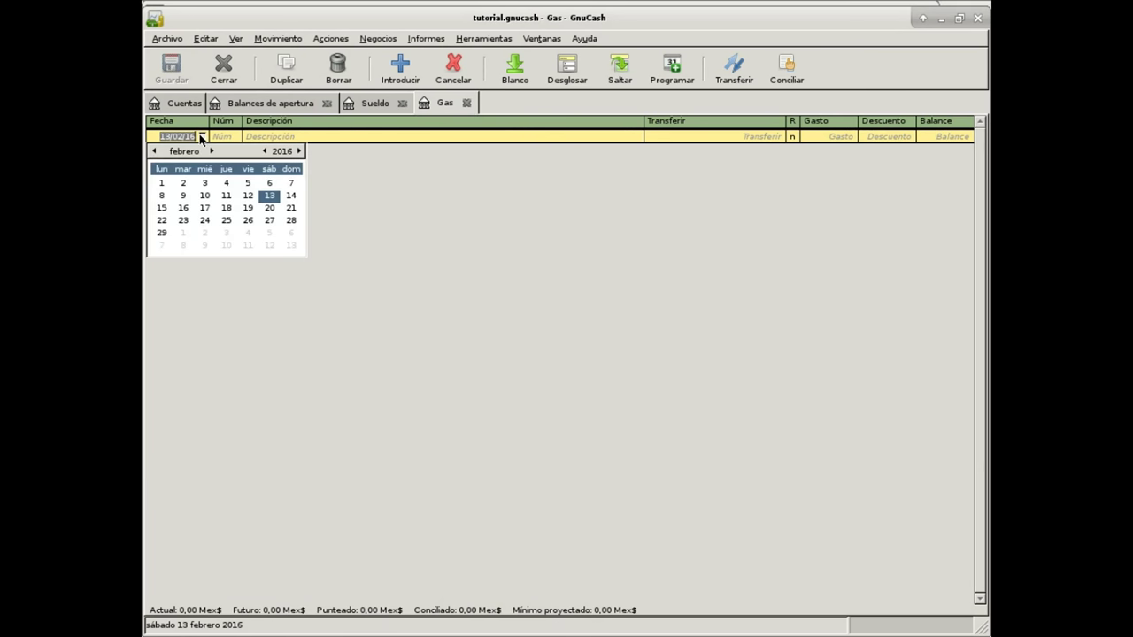
double_click(205, 182)
left_click(252, 137)
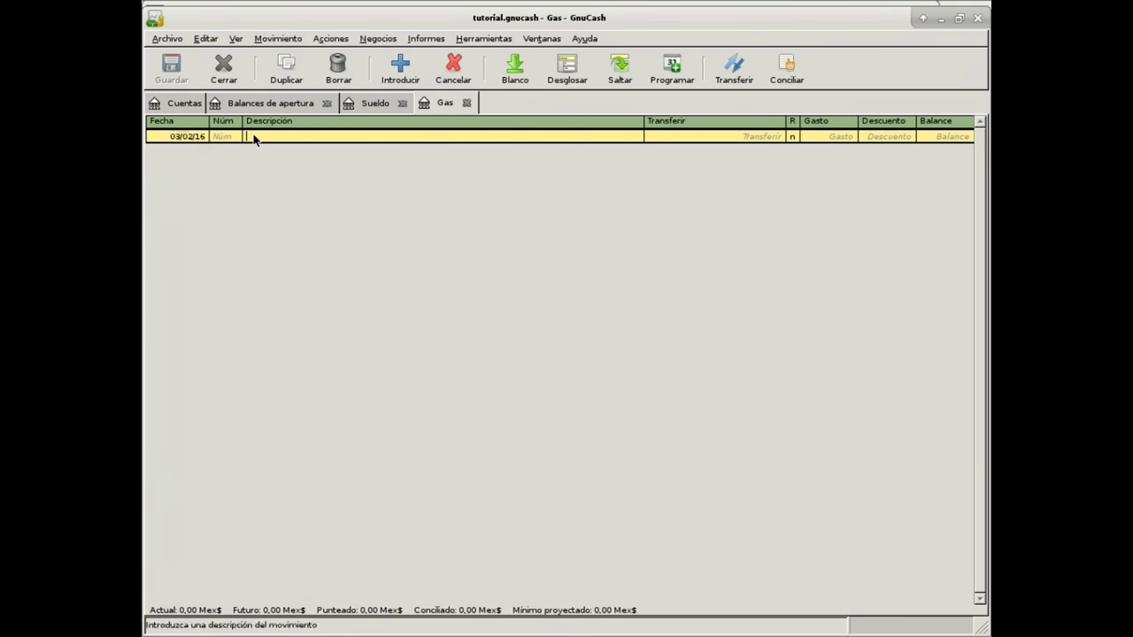
type("Ga")
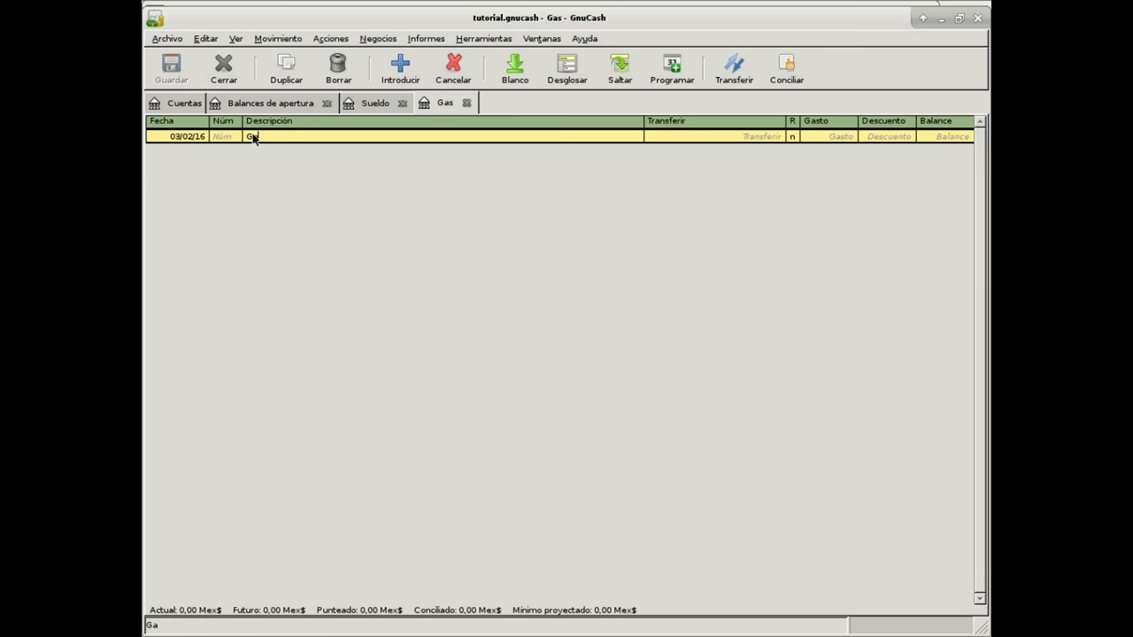
type("solina")
- Set the Gasolina transaction's transfer account to Activo:Activo circulante:Metálico, enter 600 as the expense and record it
left_click(674, 139)
type("Activo")
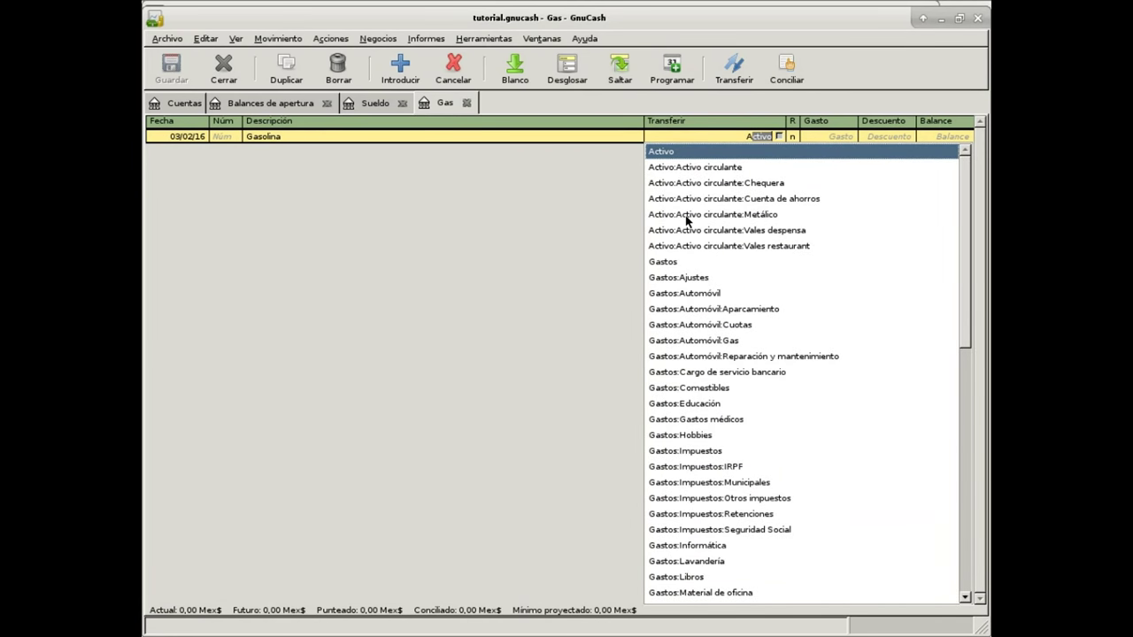
left_click(686, 217)
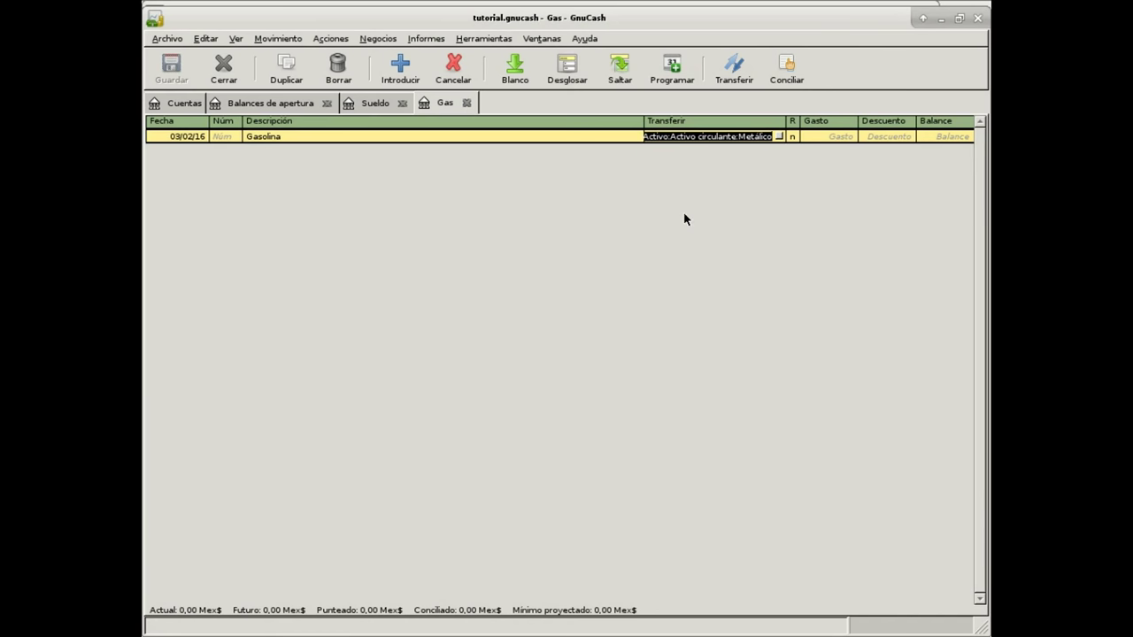
left_click(816, 140)
type("600")
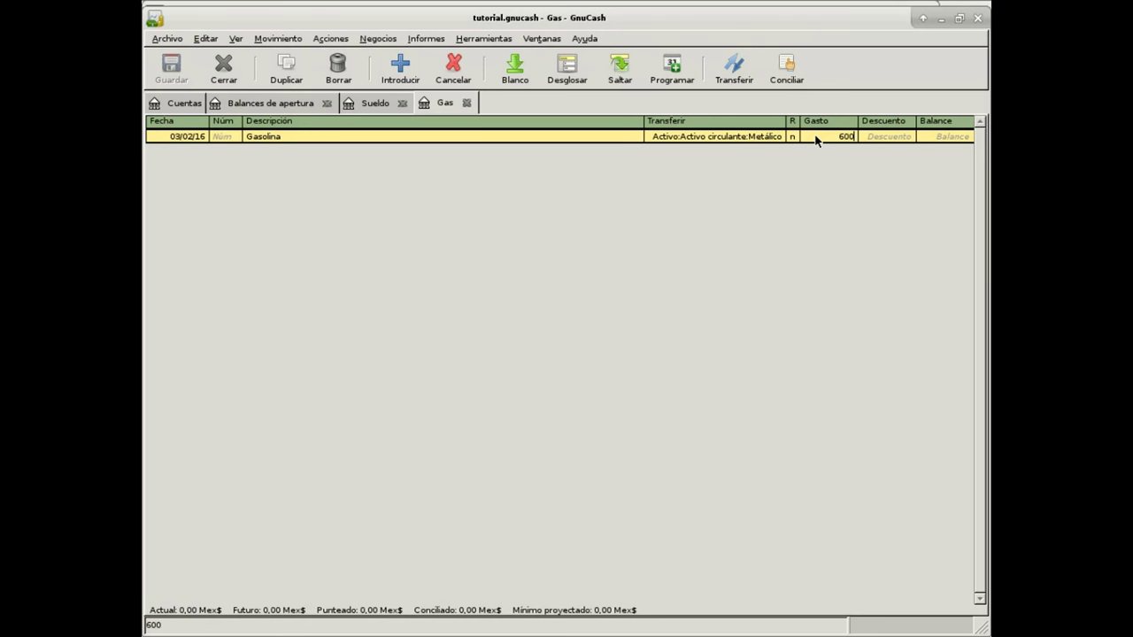
key("Return")
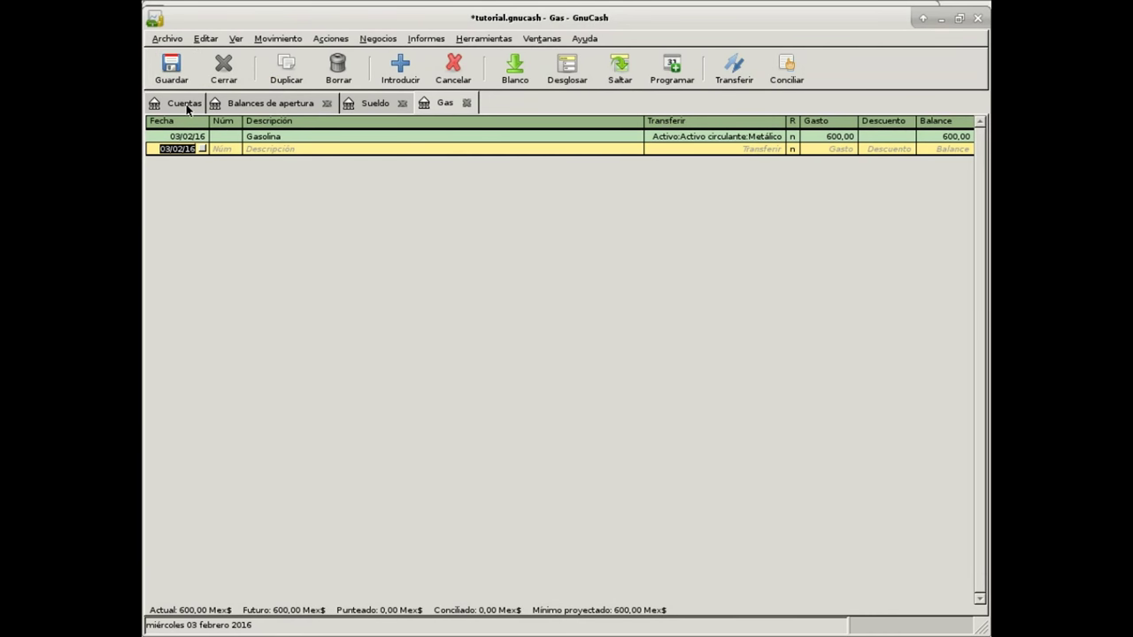
- Close the Gas, Sueldo and Balances de apertura registers to return to the account list
left_click(467, 104)
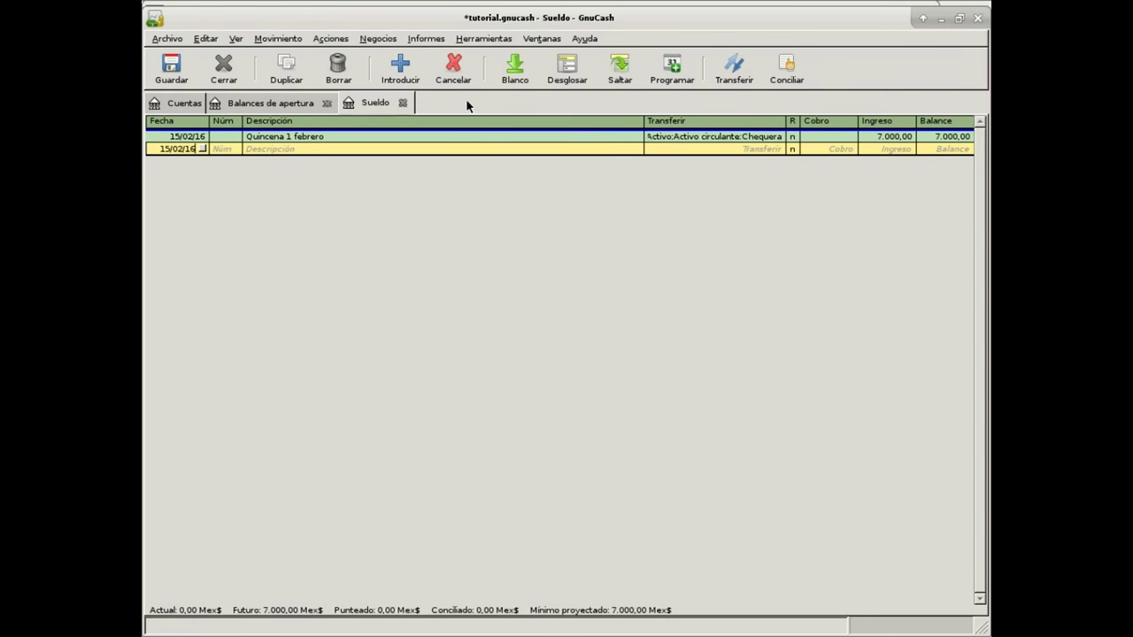
left_click(403, 105)
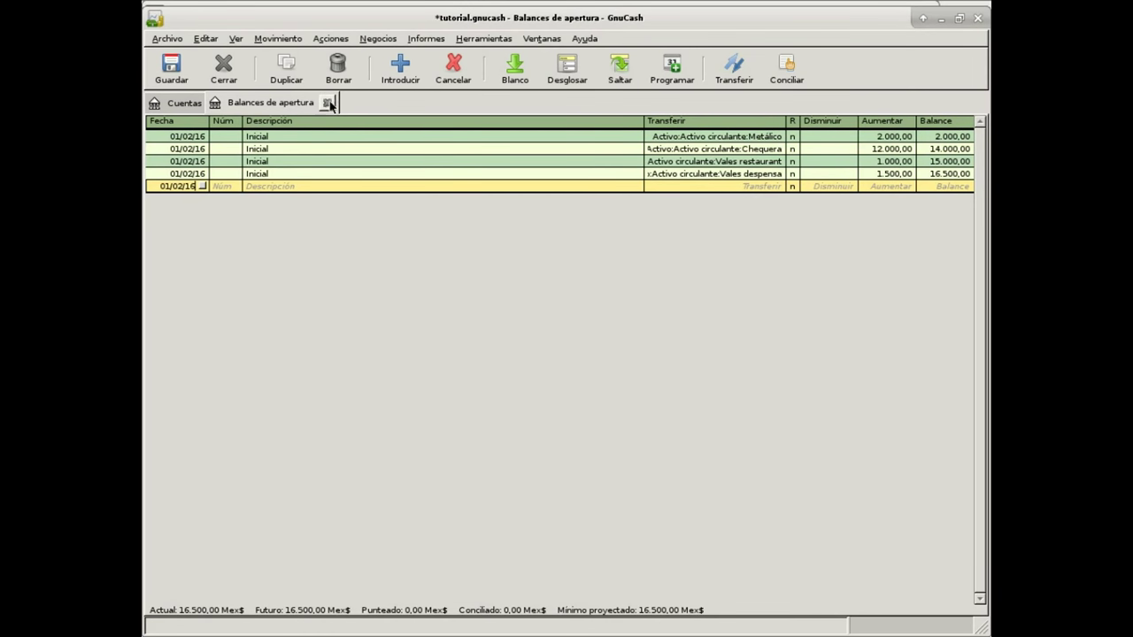
left_click(328, 103)
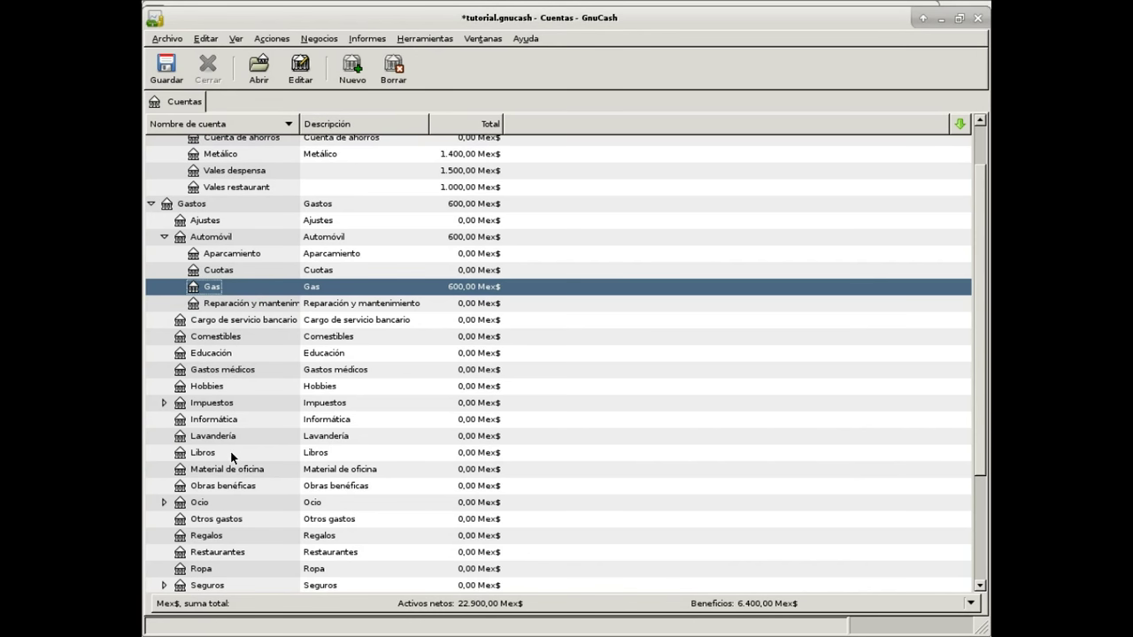
- Open the register of the Restaurantes account under Gastos and date its blank transaction 05/02/16
scroll(247, 455, "down", 1)
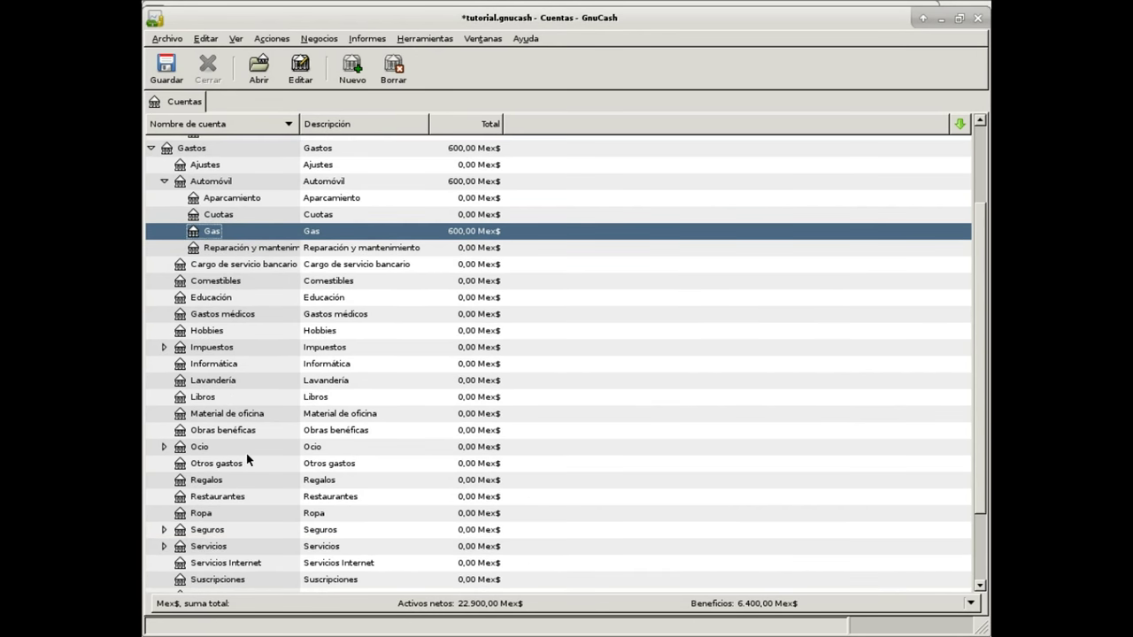
double_click(210, 497)
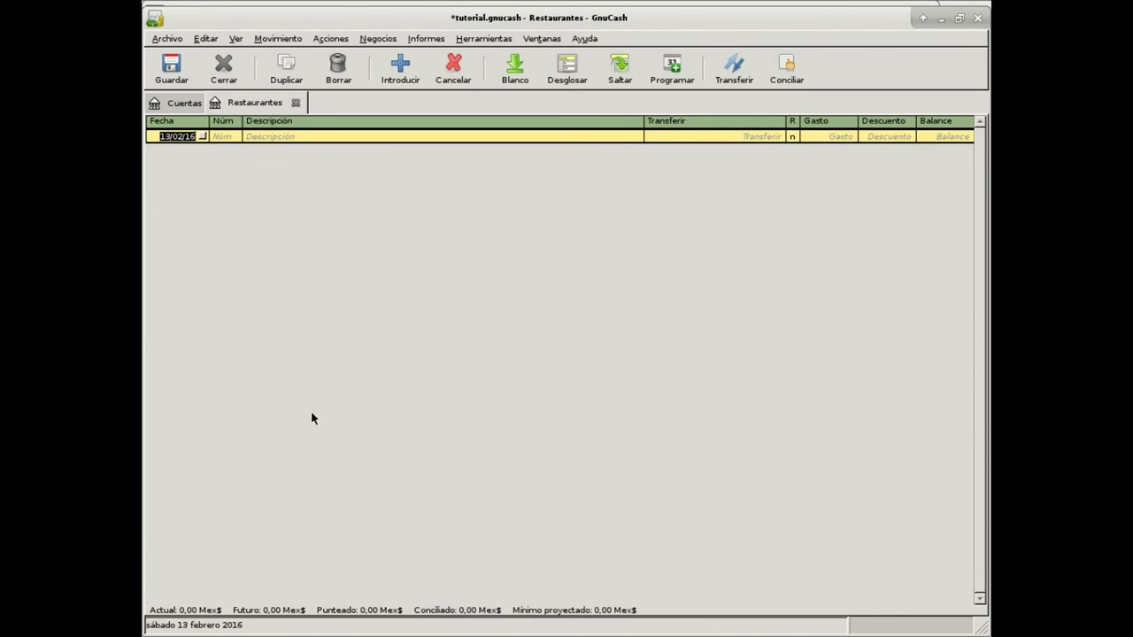
left_click(203, 137)
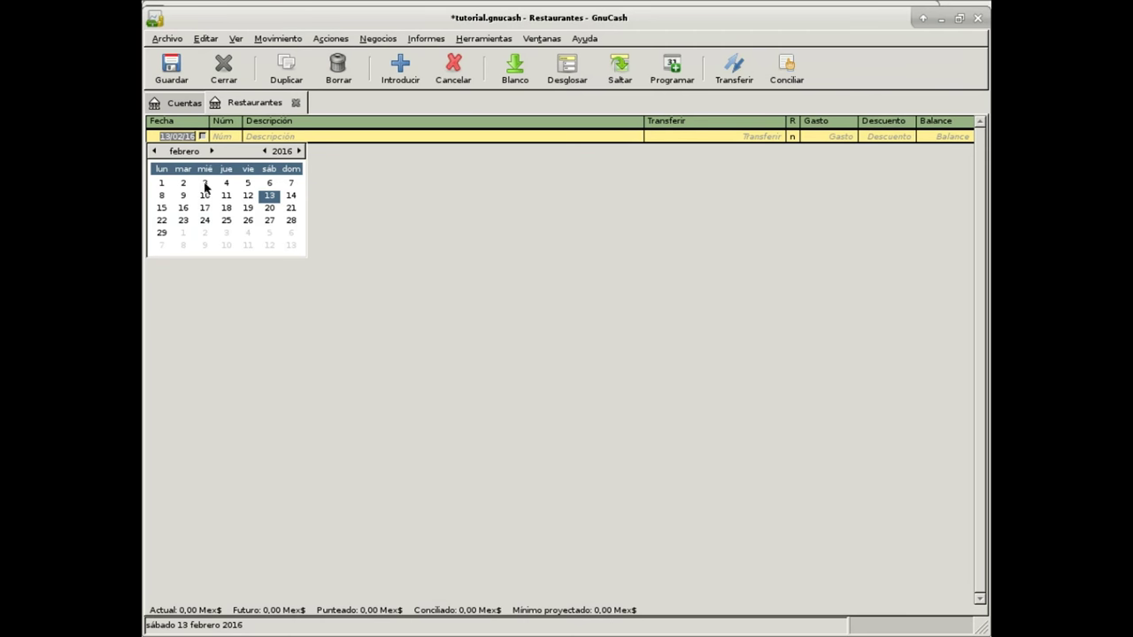
double_click(248, 183)
- Enter Comjida cafeteria as the description of the Restaurantes transaction
left_click(270, 139)
type("Comjida")
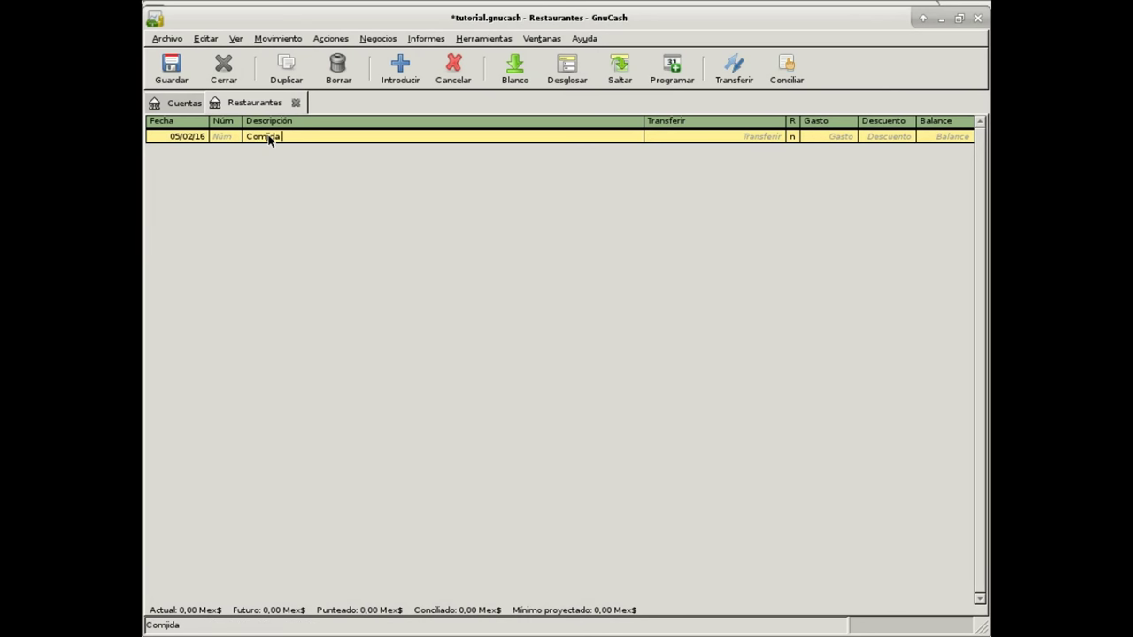
type(" cafeteri")
key("BackSpace")
key("BackSpace")
type("ria")
- Set the restaurant transaction's transfer account to Activo:Activo circulante:Vales restaurant, enter 50 as the expense and record it
left_click(693, 138)
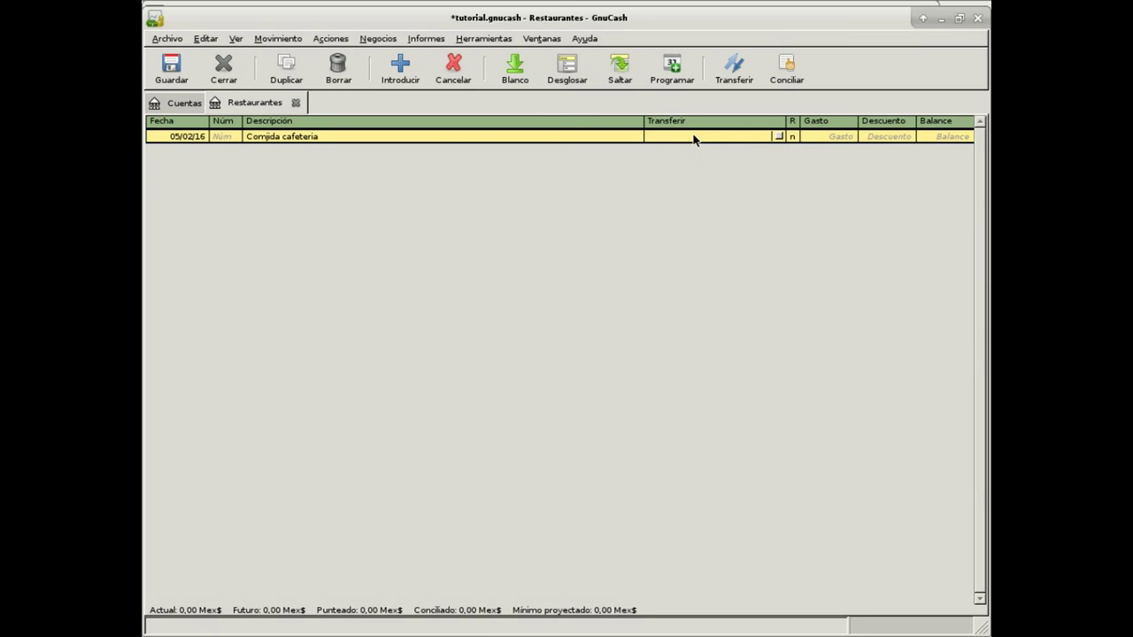
type("Activo")
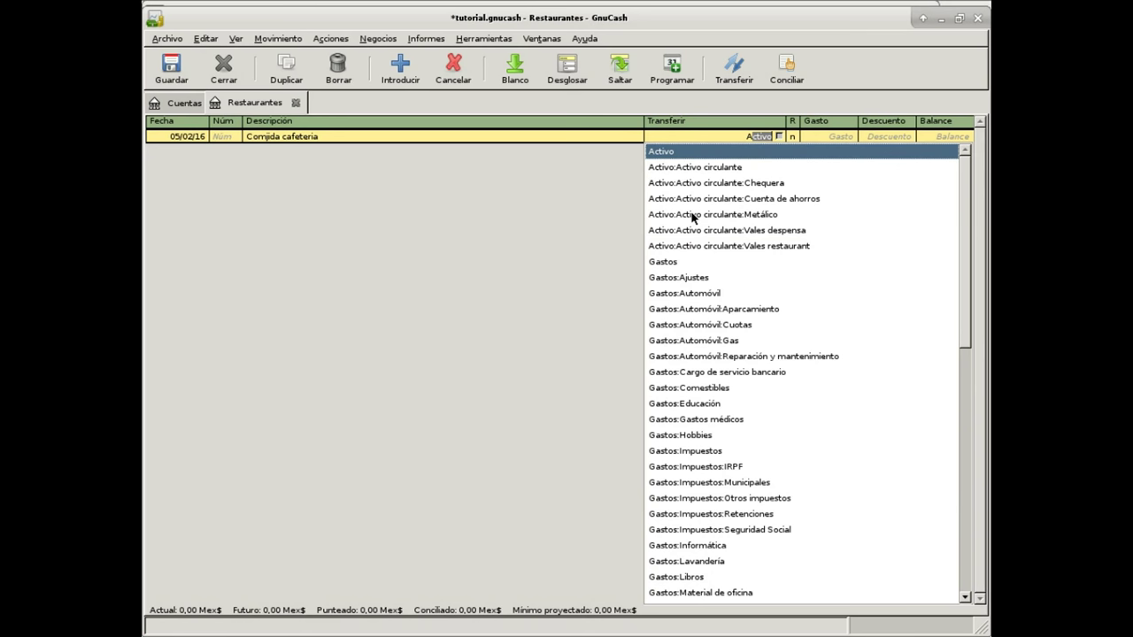
left_click(731, 245)
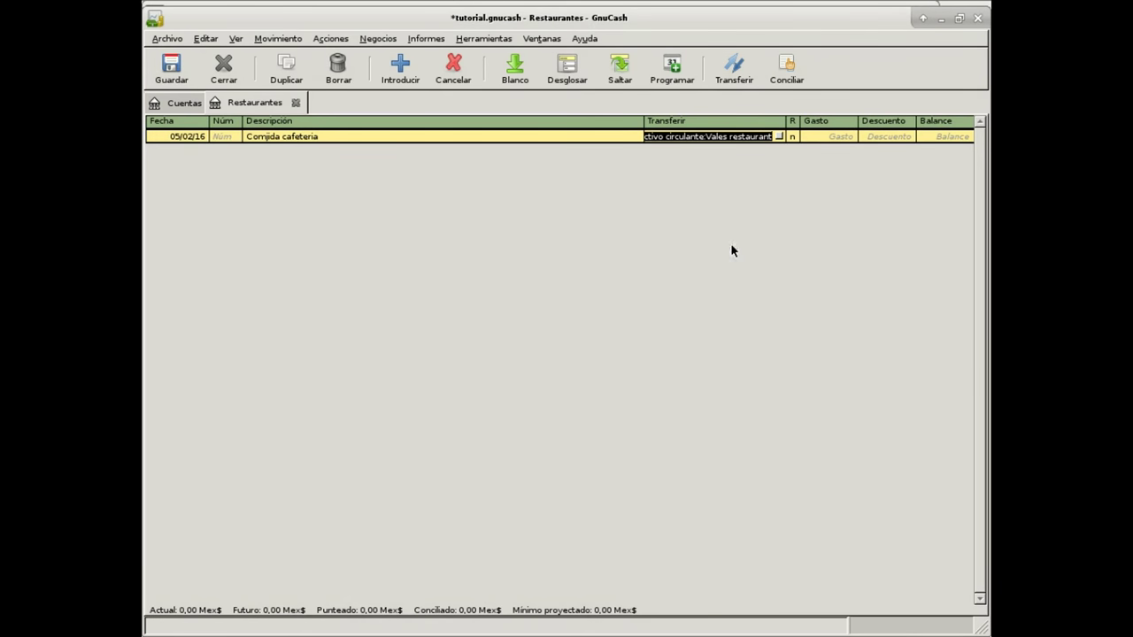
left_click(808, 139)
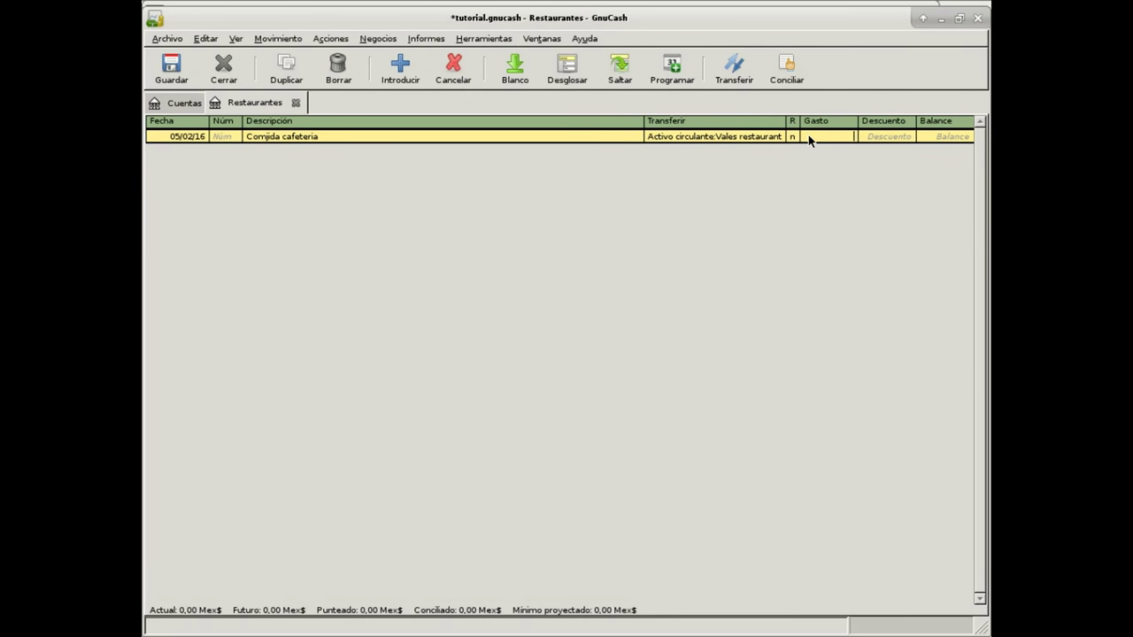
type("50")
key("Return")
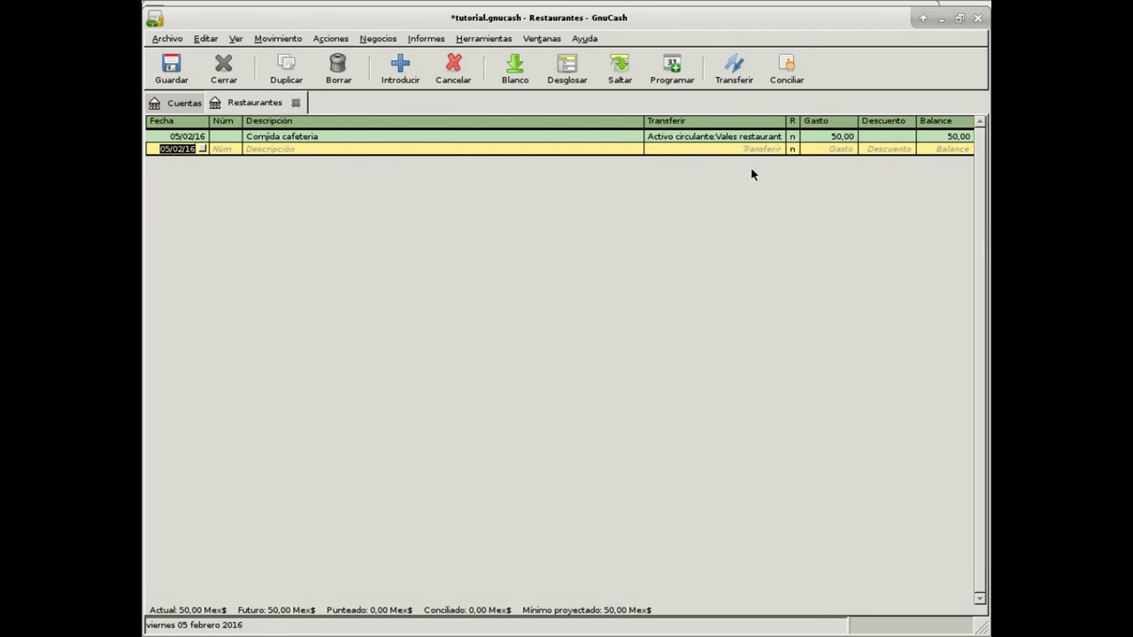
- Close the Restaurantes register and collapse the Automóvil subaccounts under Gastos while reviewing the balances in the account list
left_click(296, 103)
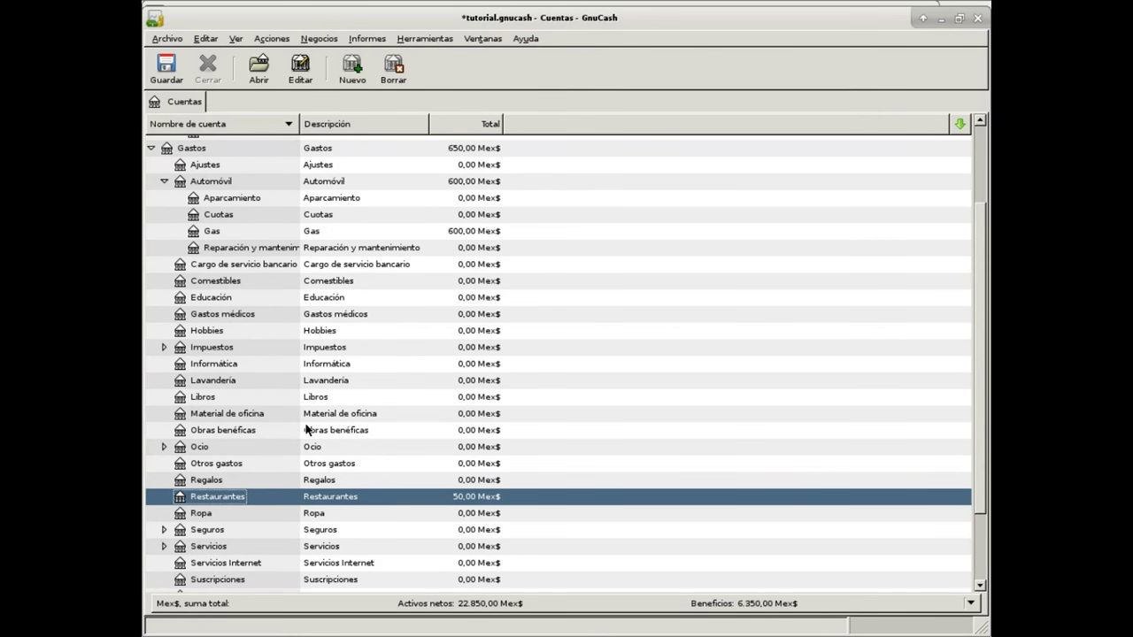
scroll(306, 433, "down", 3)
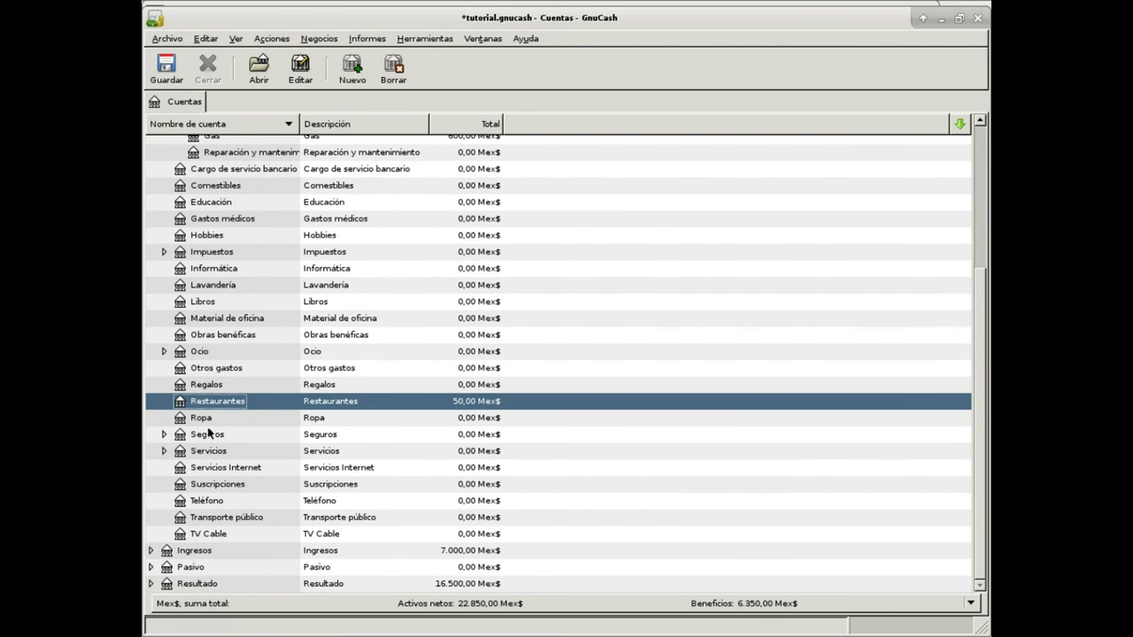
scroll(220, 327, "up", 1)
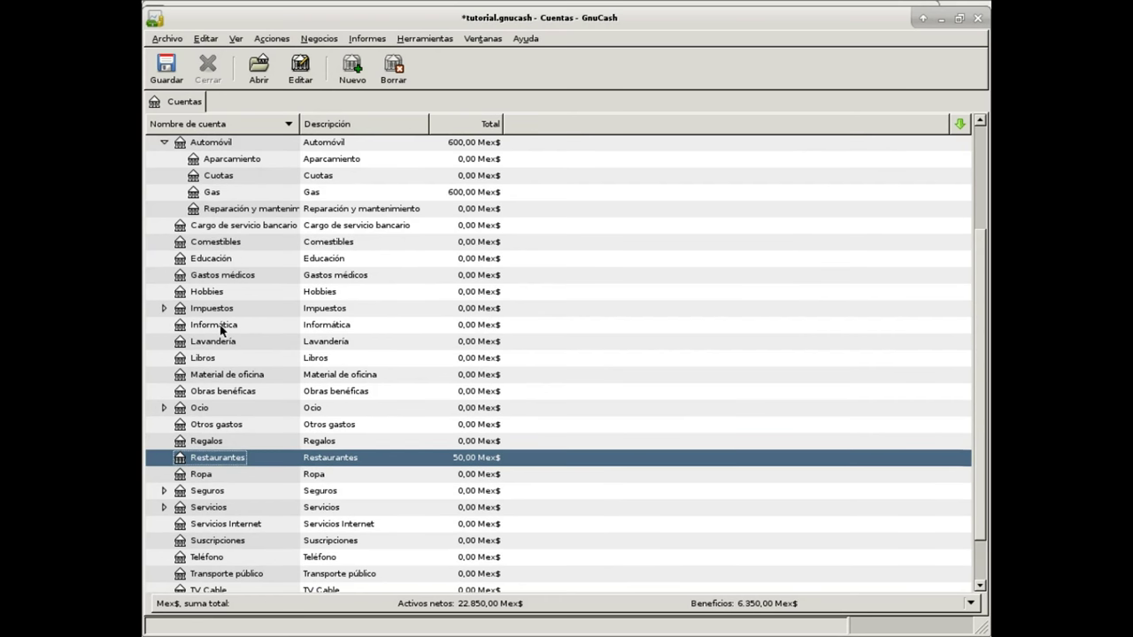
scroll(222, 329, "up", 1)
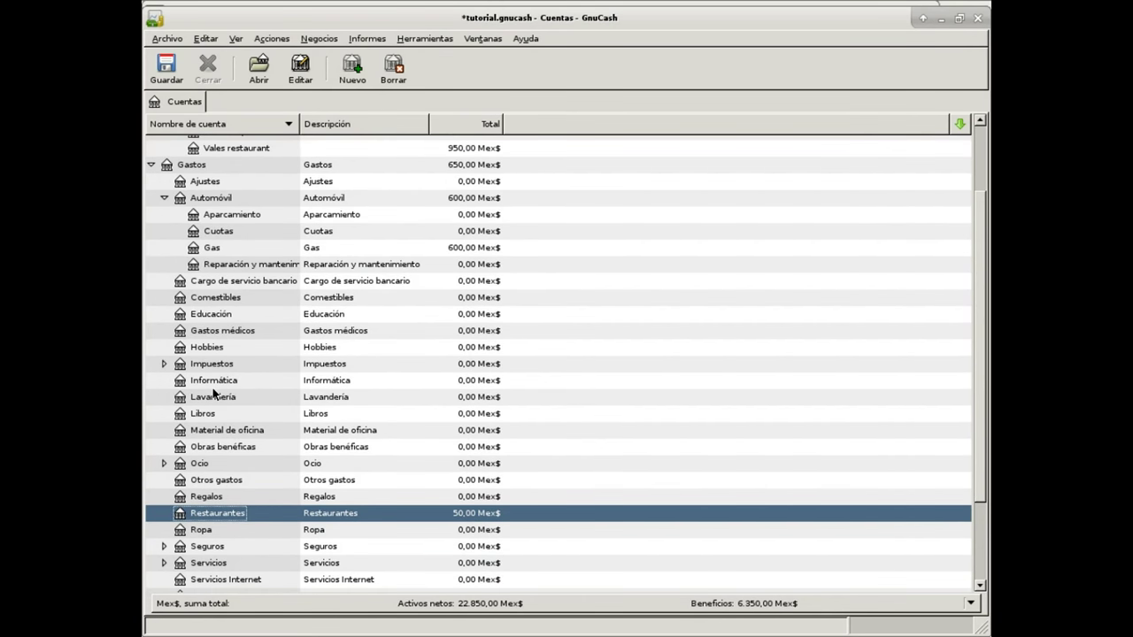
scroll(196, 177, "up", 1)
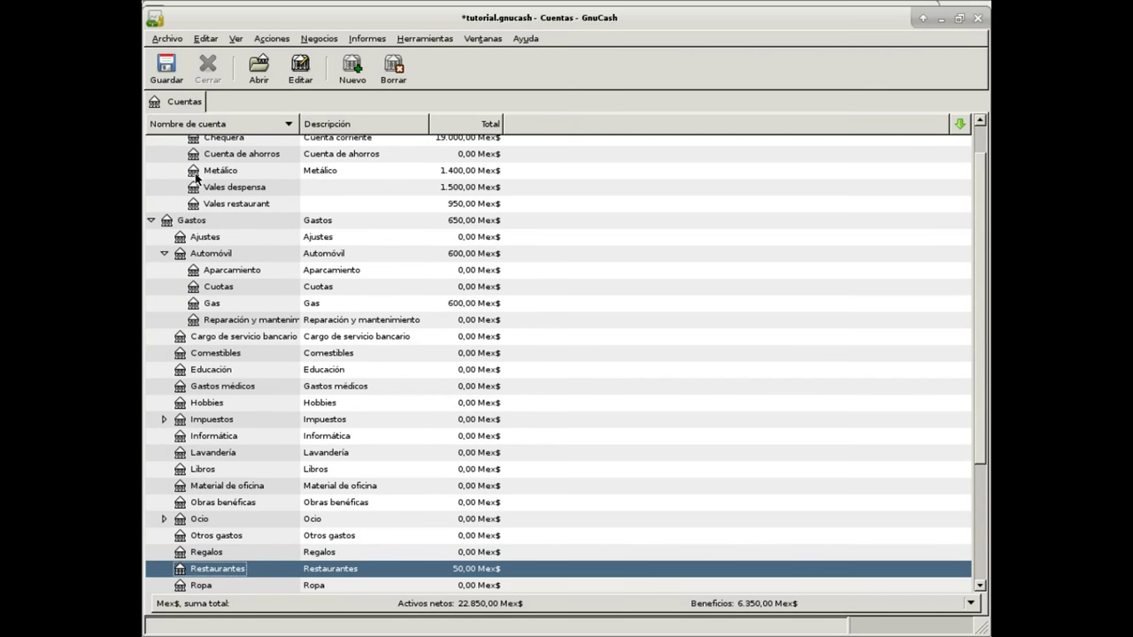
left_click(164, 253)
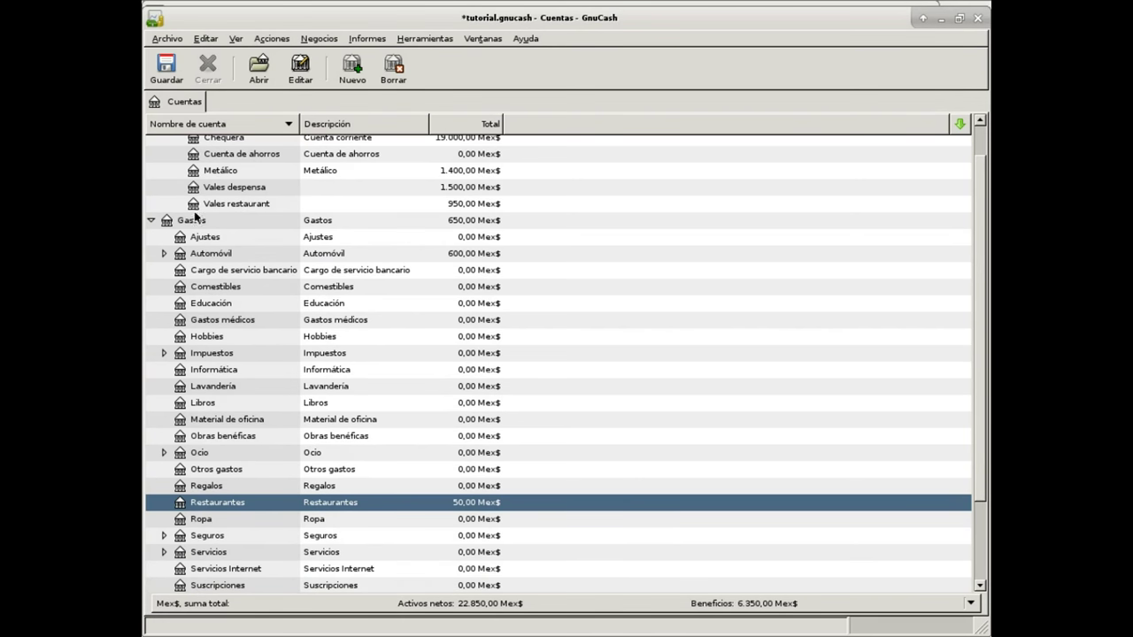
scroll(224, 501, "down", 2)
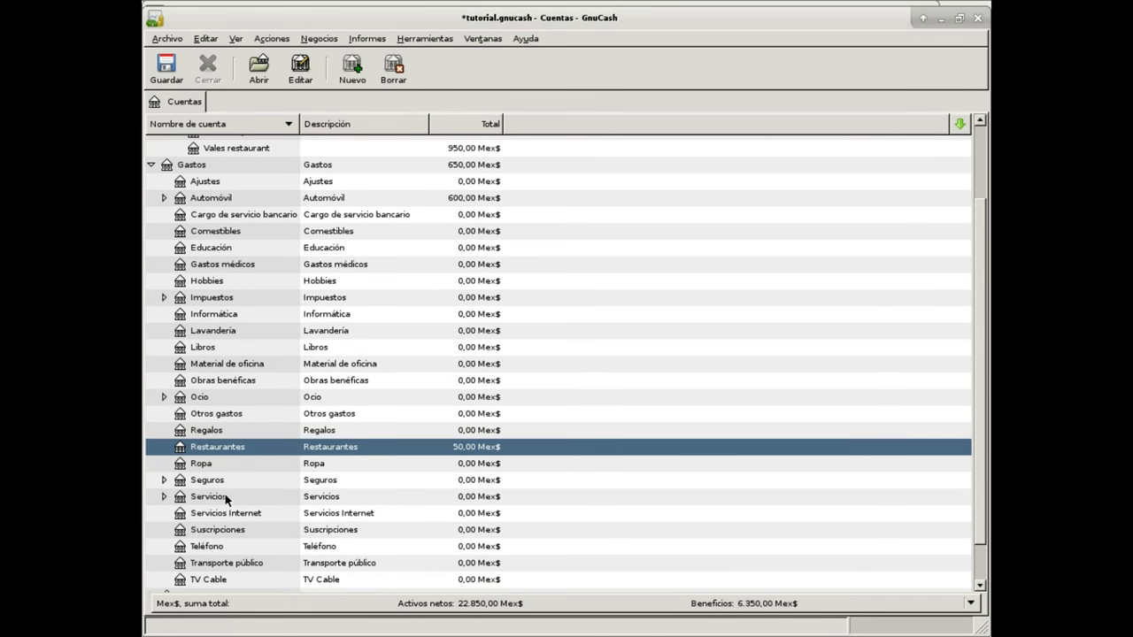
scroll(224, 502, "down", 2)
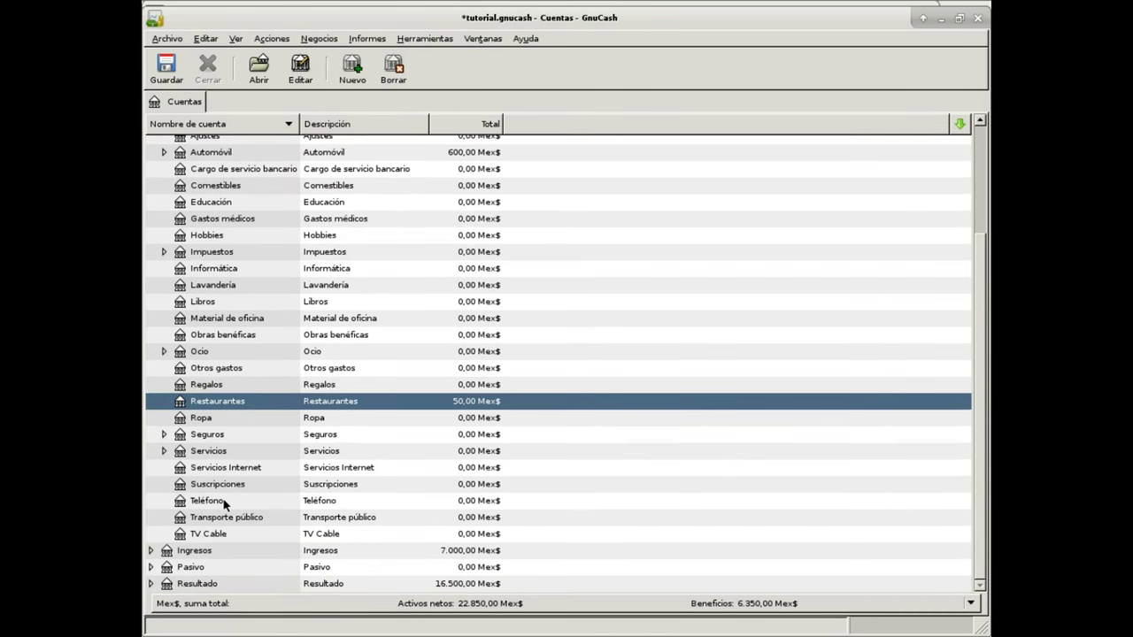